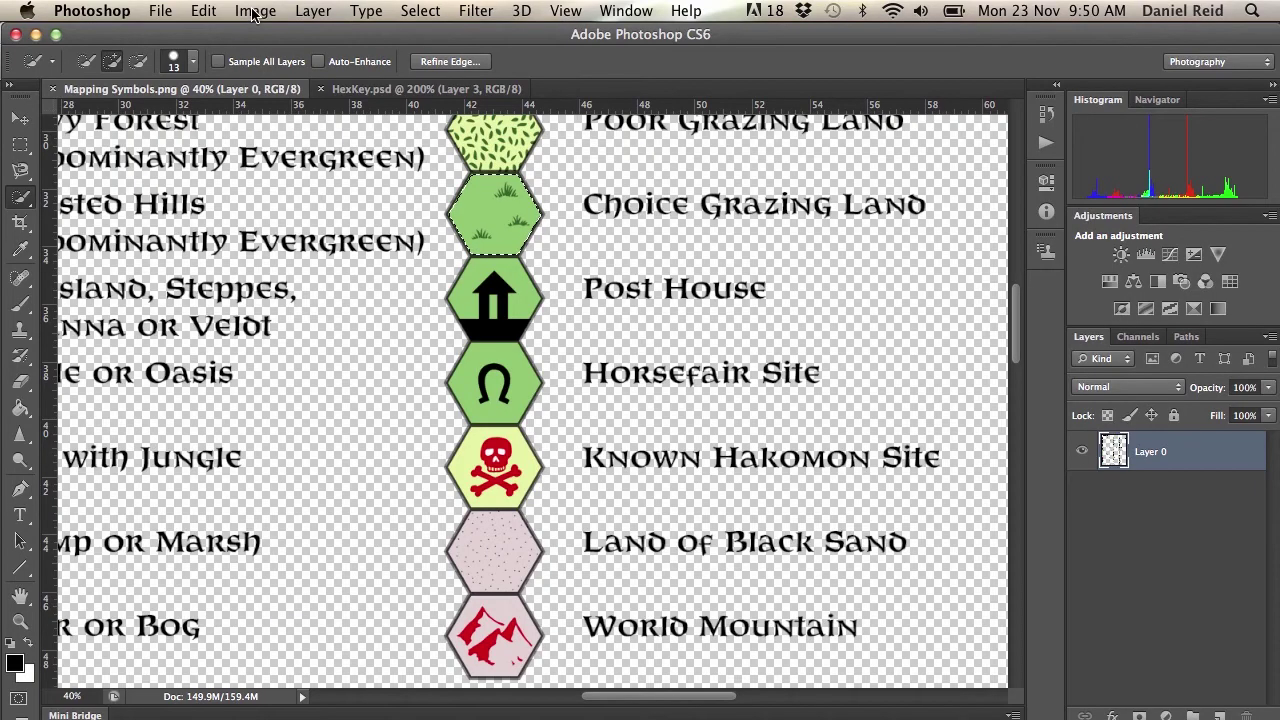
- Copy the grazing-land hex onto a new layer and hide Layer 0
{"action": "left_click", "coordinate": [313, 10]}
{"action": "mouse_move", "coordinate": [330, 35]}
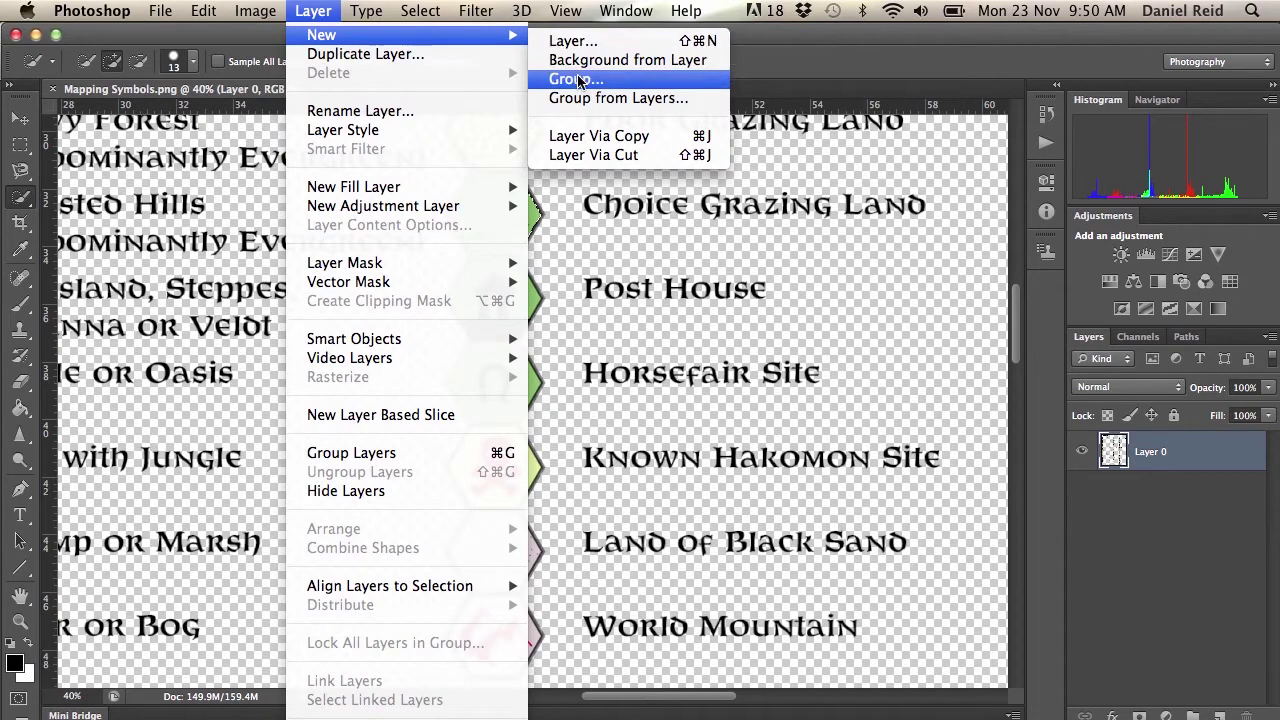
{"action": "left_click", "coordinate": [579, 141]}
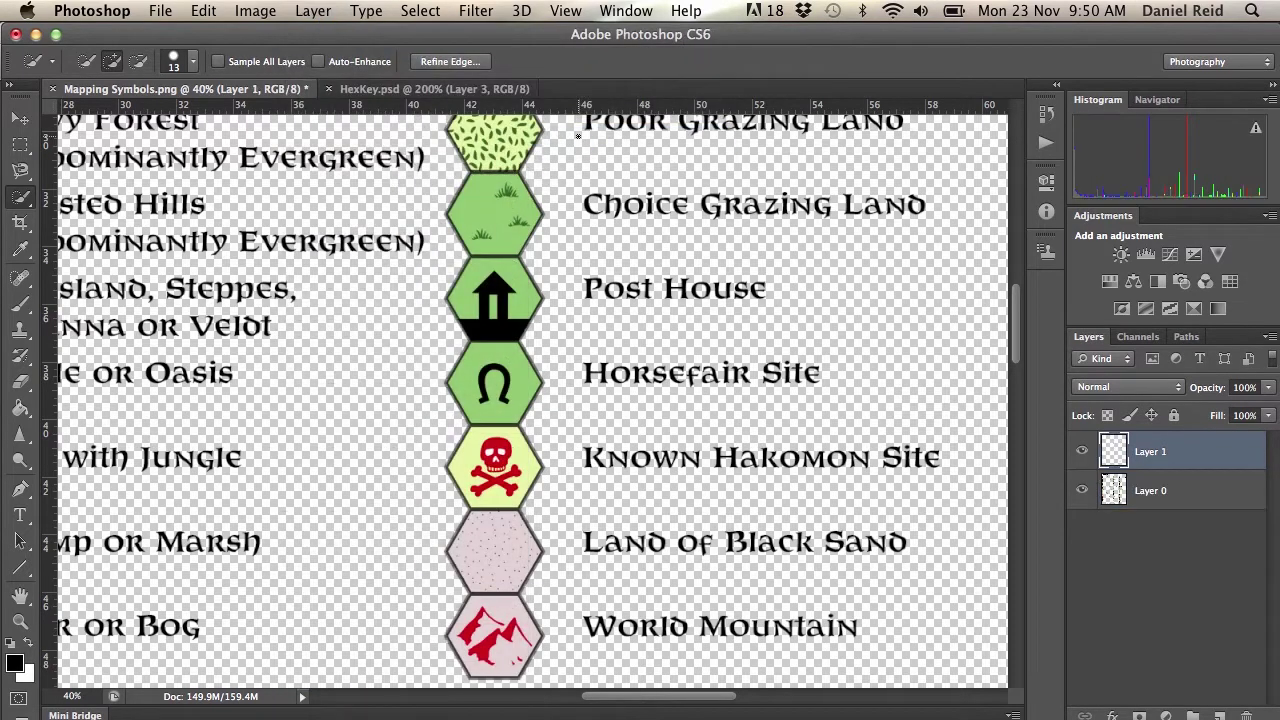
{"action": "left_click", "coordinate": [1080, 490]}
- Quick-select the green hexagon and erase its fill
{"action": "left_click", "coordinate": [469, 215]}
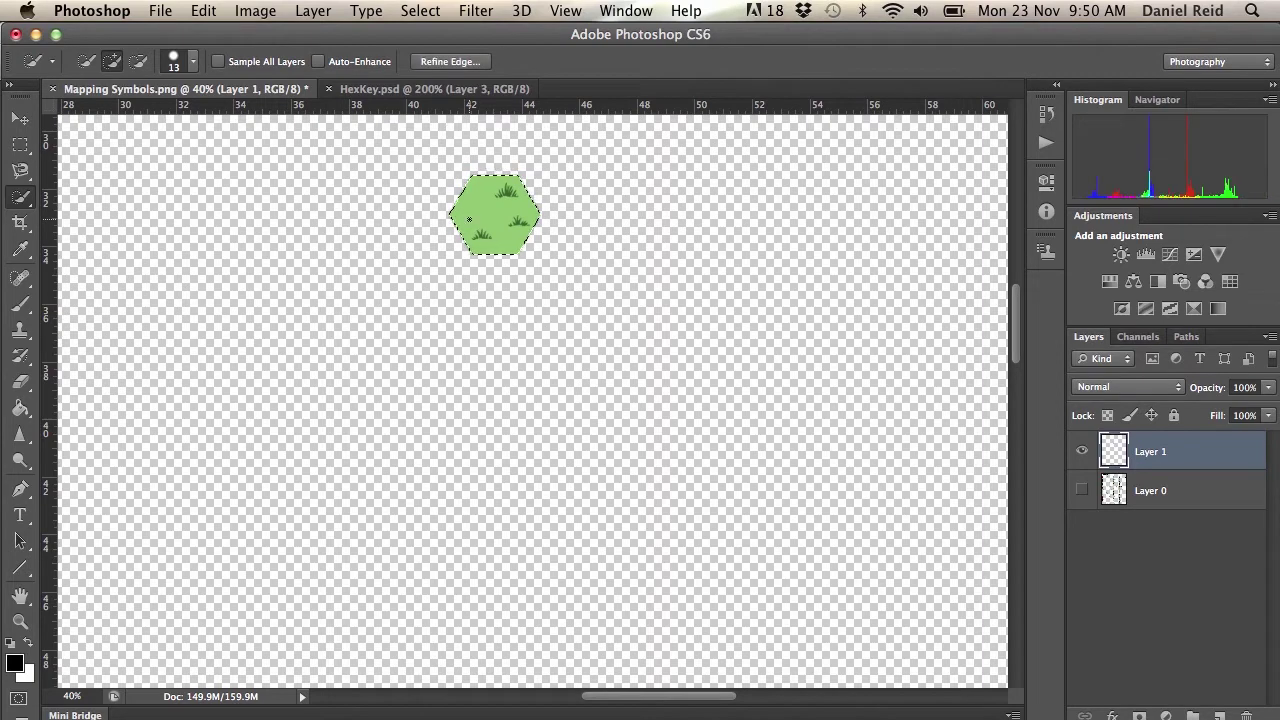
{"action": "key", "text": "e"}
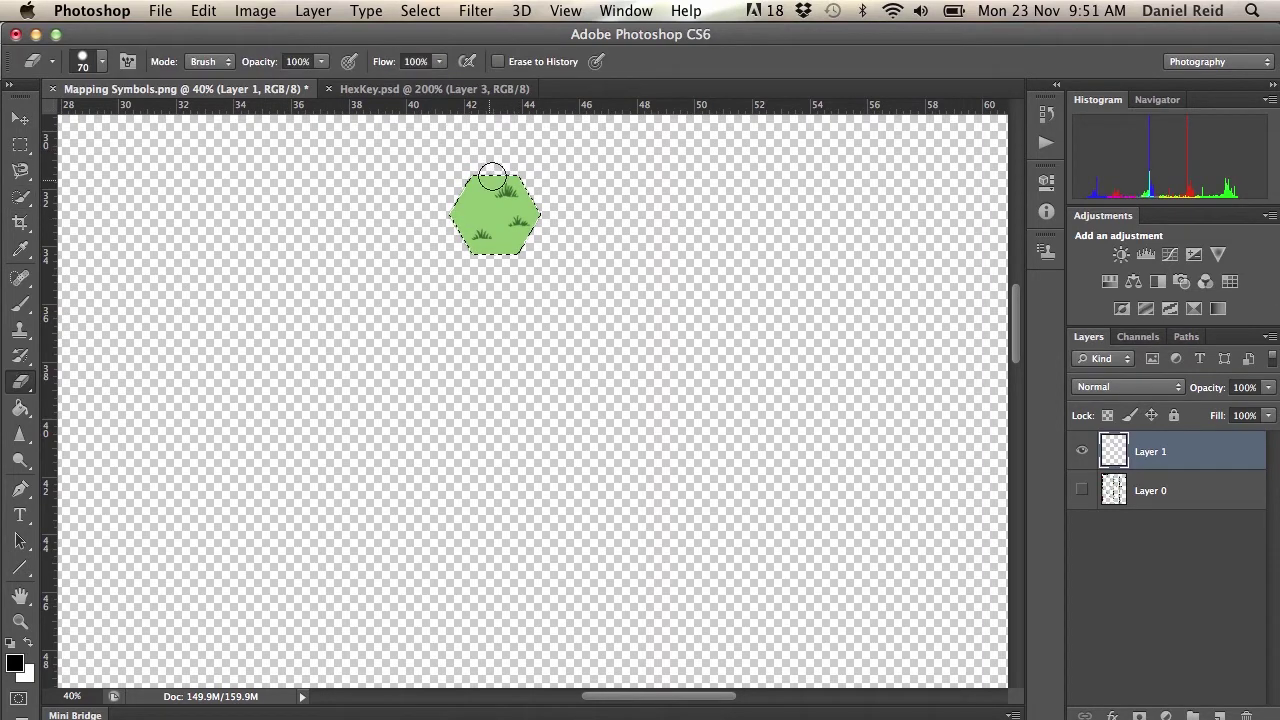
{"action": "left_click_drag", "start_coordinate": [468, 200], "coordinate": [354, 321]}
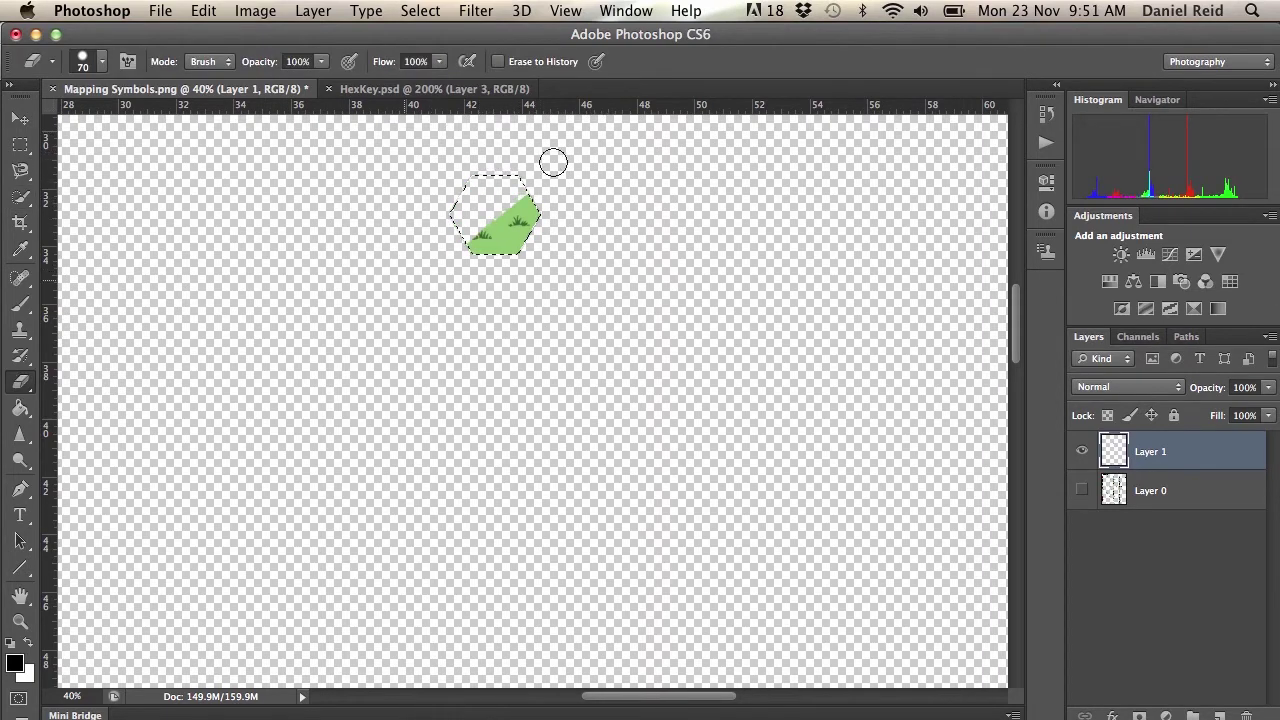
- Stroke the hexagon selection with a 10 px black line
{"action": "left_click", "coordinate": [201, 11]}
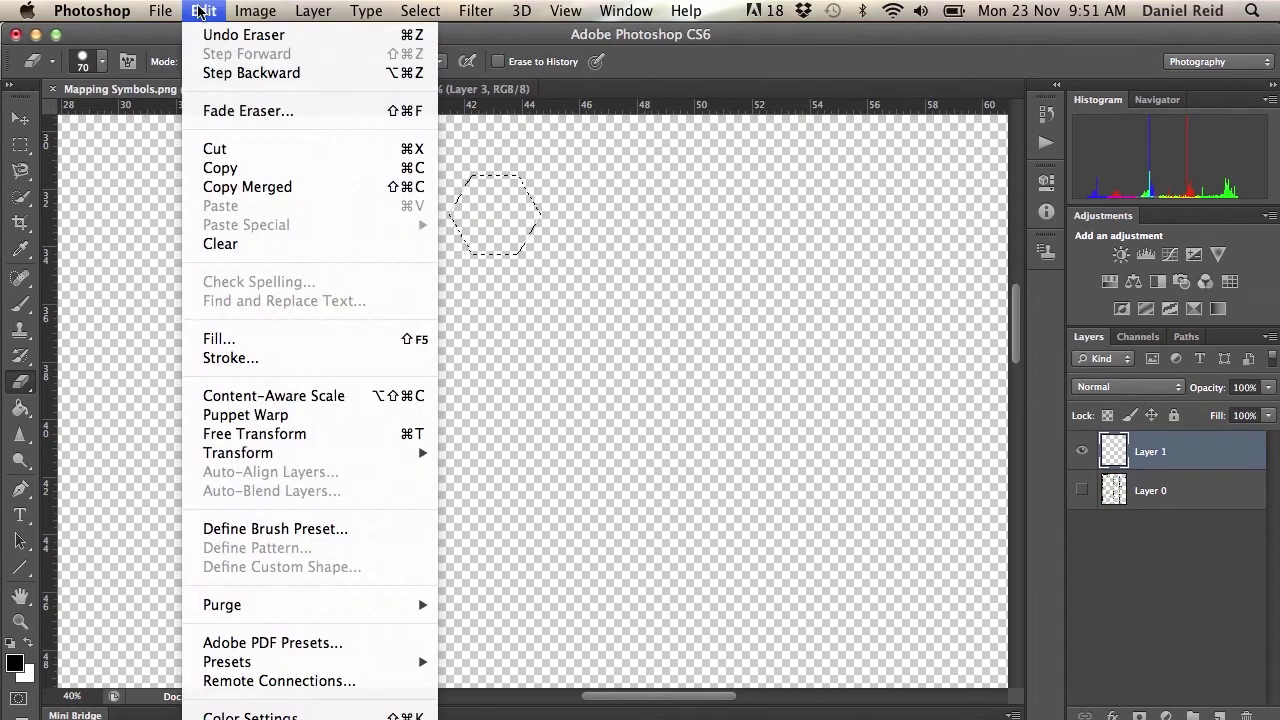
{"action": "left_click", "coordinate": [229, 357]}
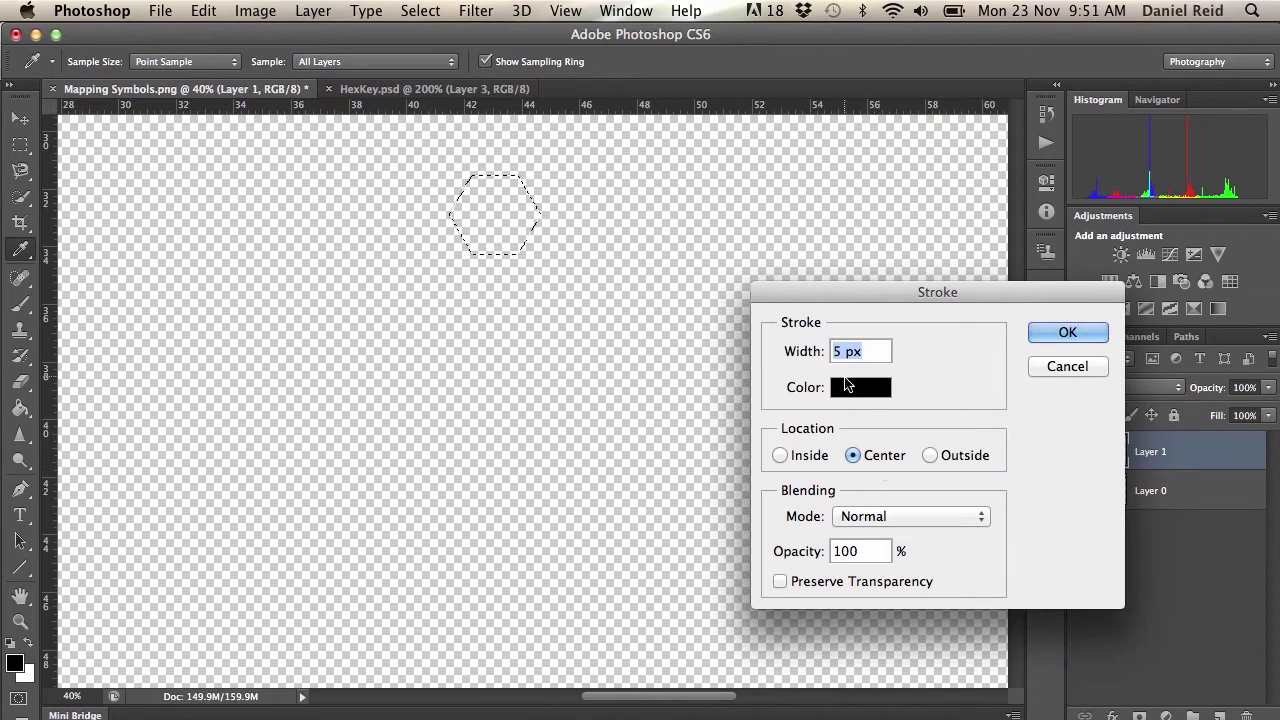
{"action": "double_click", "coordinate": [837, 352]}
{"action": "type", "text": "10"}
{"action": "left_click", "coordinate": [1058, 334]}
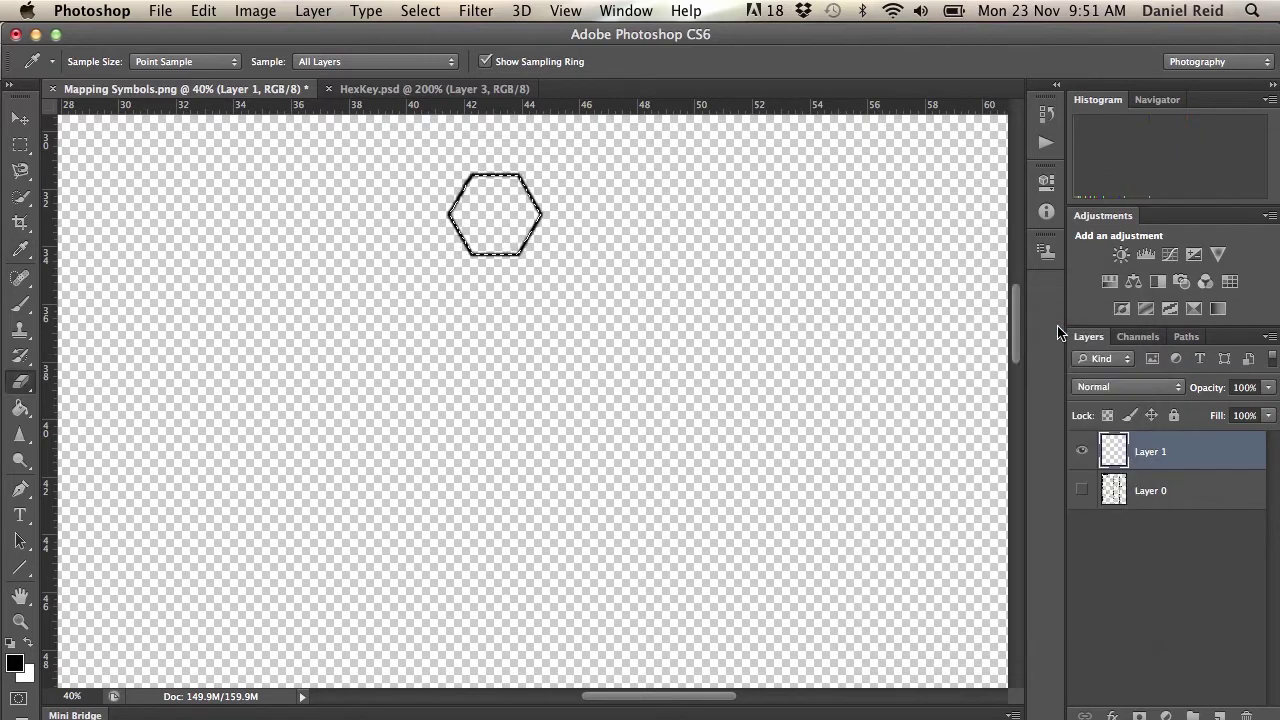
- Marquee-select the hexagon's bottom edge and copy it onto a new layer
{"action": "key", "text": "e"}
{"action": "key", "text": "super+1"}
{"action": "key", "text": "m"}
{"action": "key", "text": "super+d"}
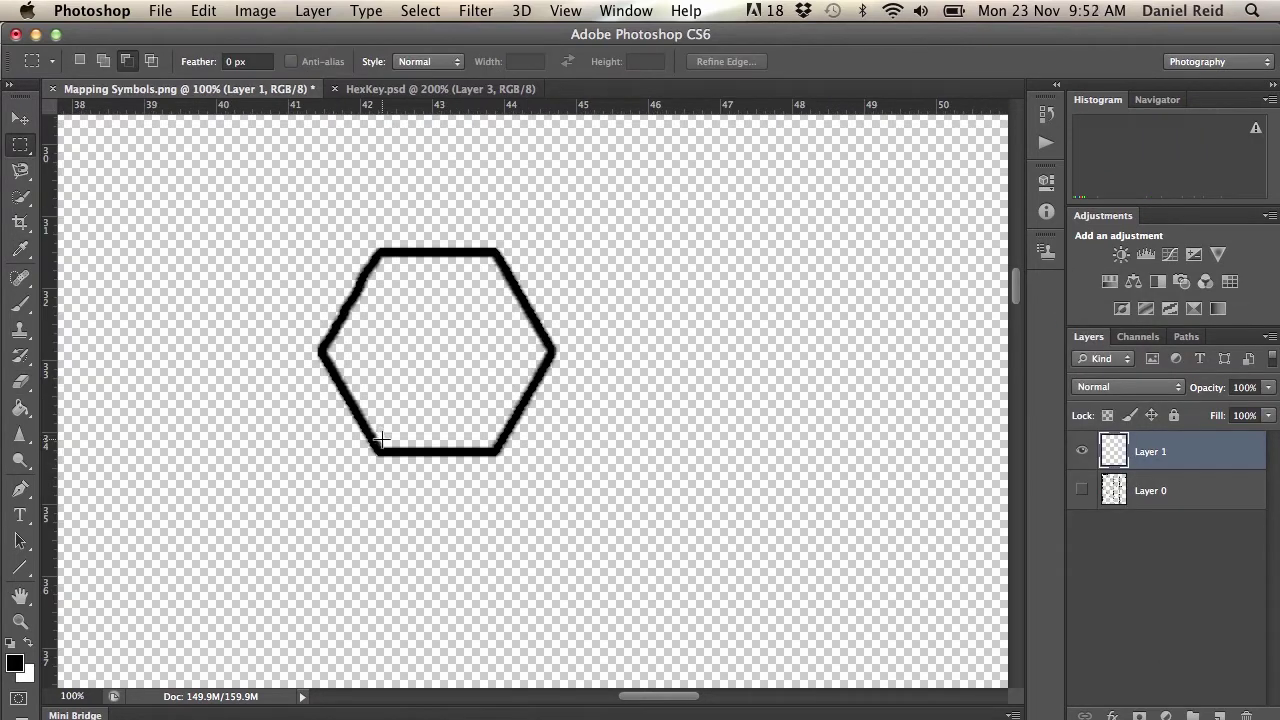
{"action": "left_click_drag", "start_coordinate": [381, 438], "coordinate": [495, 475]}
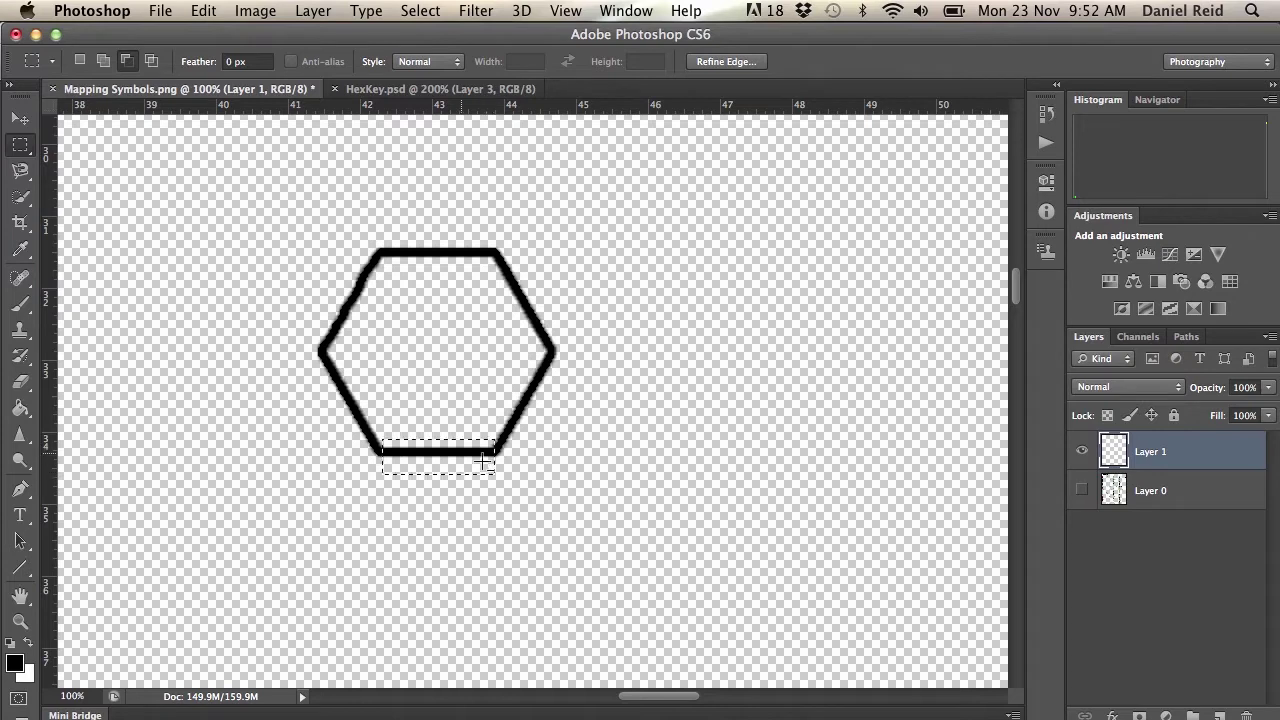
{"action": "left_click", "coordinate": [312, 11]}
{"action": "mouse_move", "coordinate": [314, 38]}
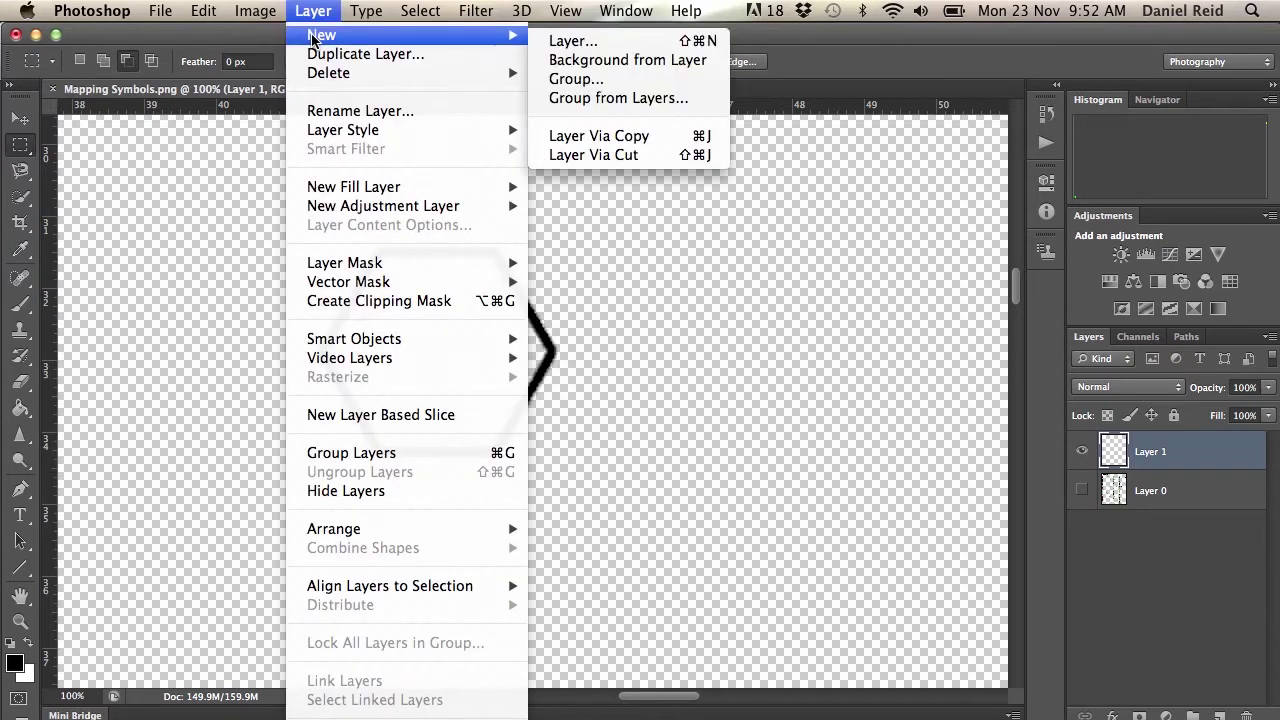
{"action": "left_click", "coordinate": [563, 143]}
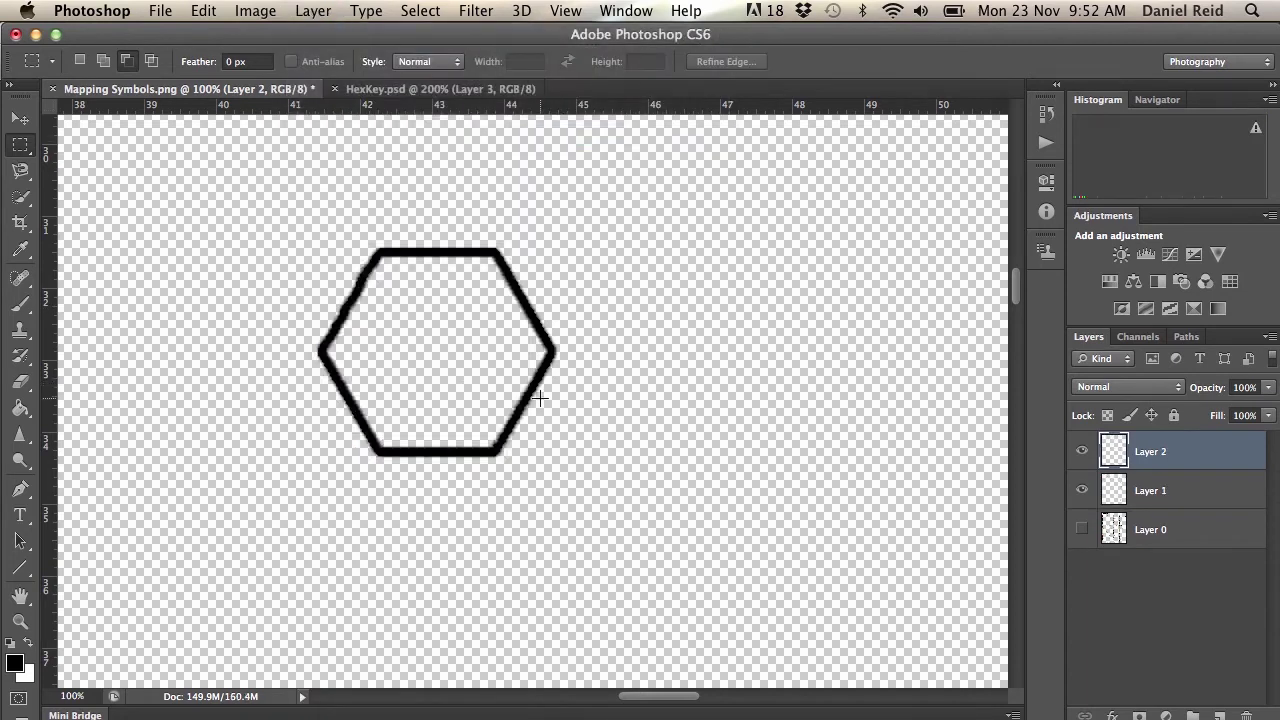
- Move the copied edge to the hexagon's left corner, nudging it into place
{"action": "left_click", "coordinate": [20, 118]}
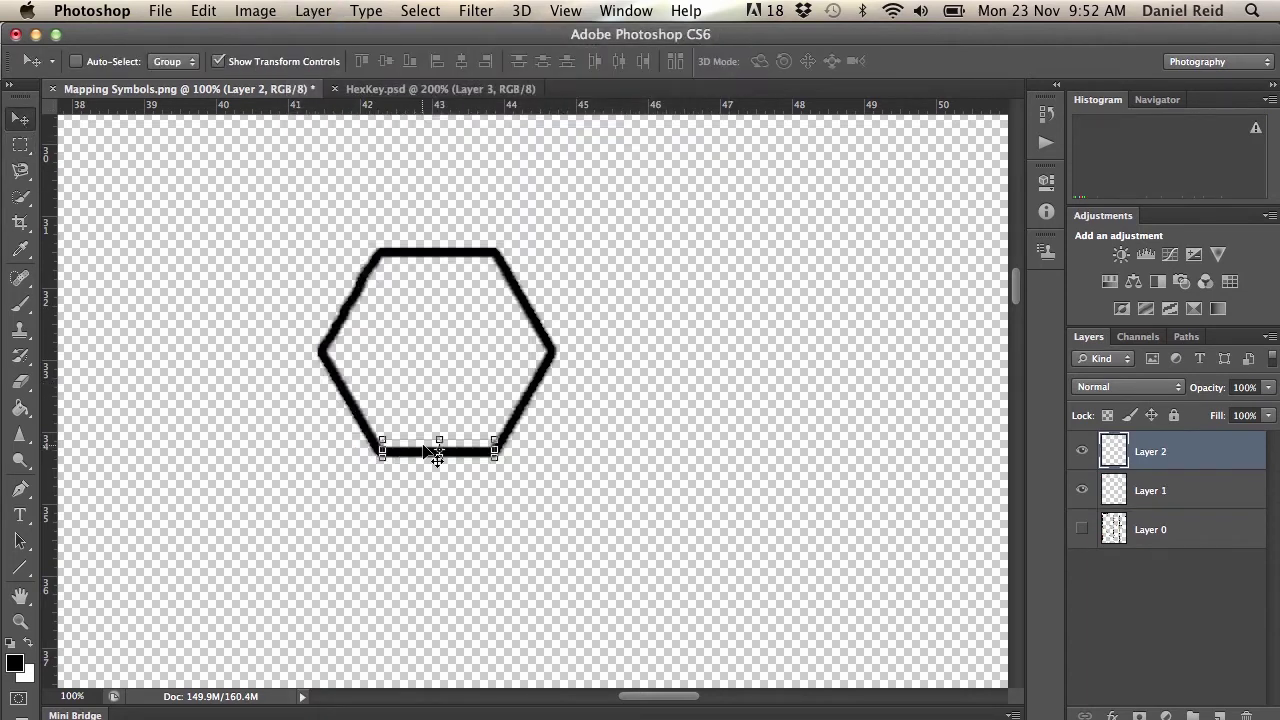
{"action": "left_click_drag", "start_coordinate": [432, 460], "coordinate": [243, 354]}
{"action": "key", "text": "Right"}
{"action": "key", "text": "Right"}
{"action": "key", "text": "Right"}
{"action": "key", "text": "Right"}
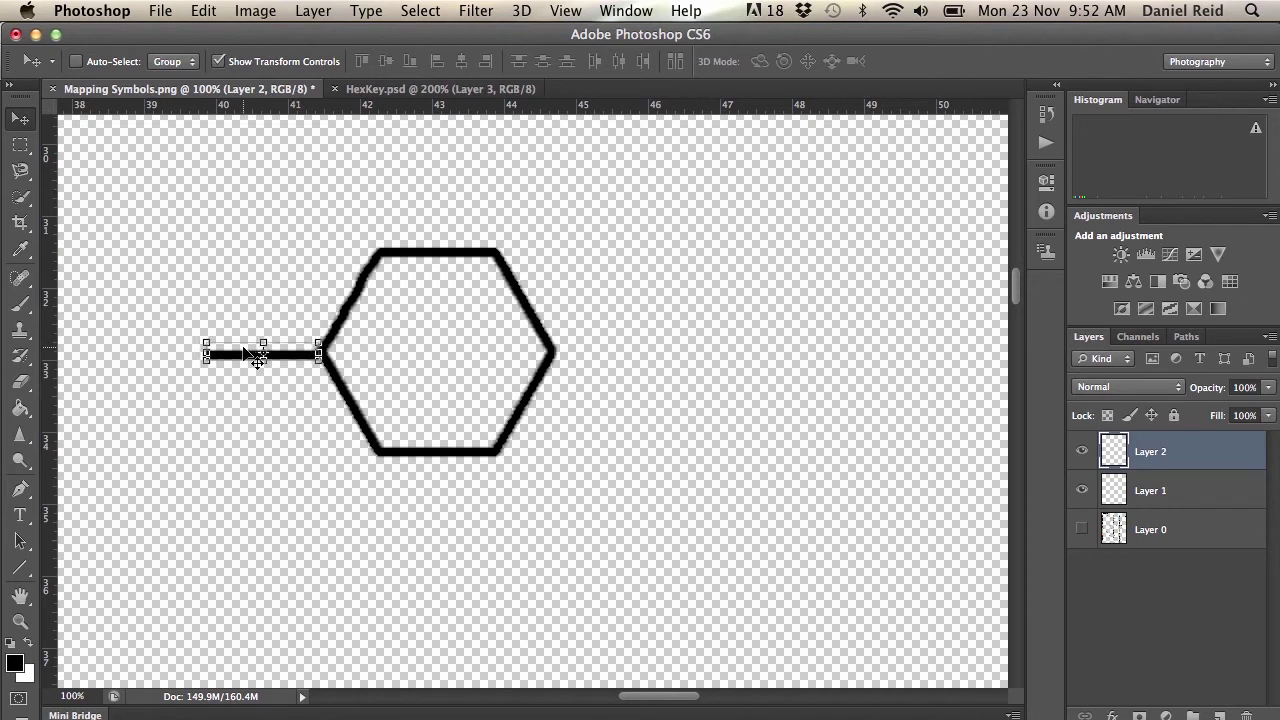
{"action": "key", "text": "Up"}
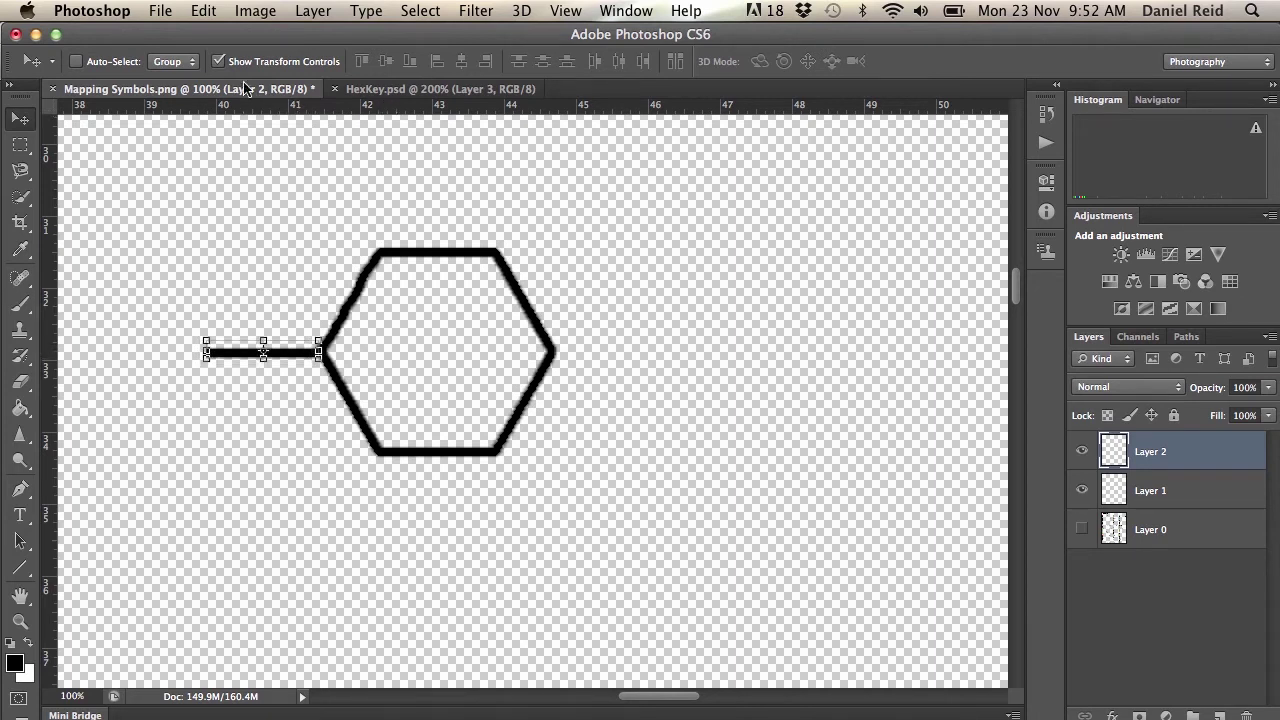
{"action": "left_click", "coordinate": [220, 62]}
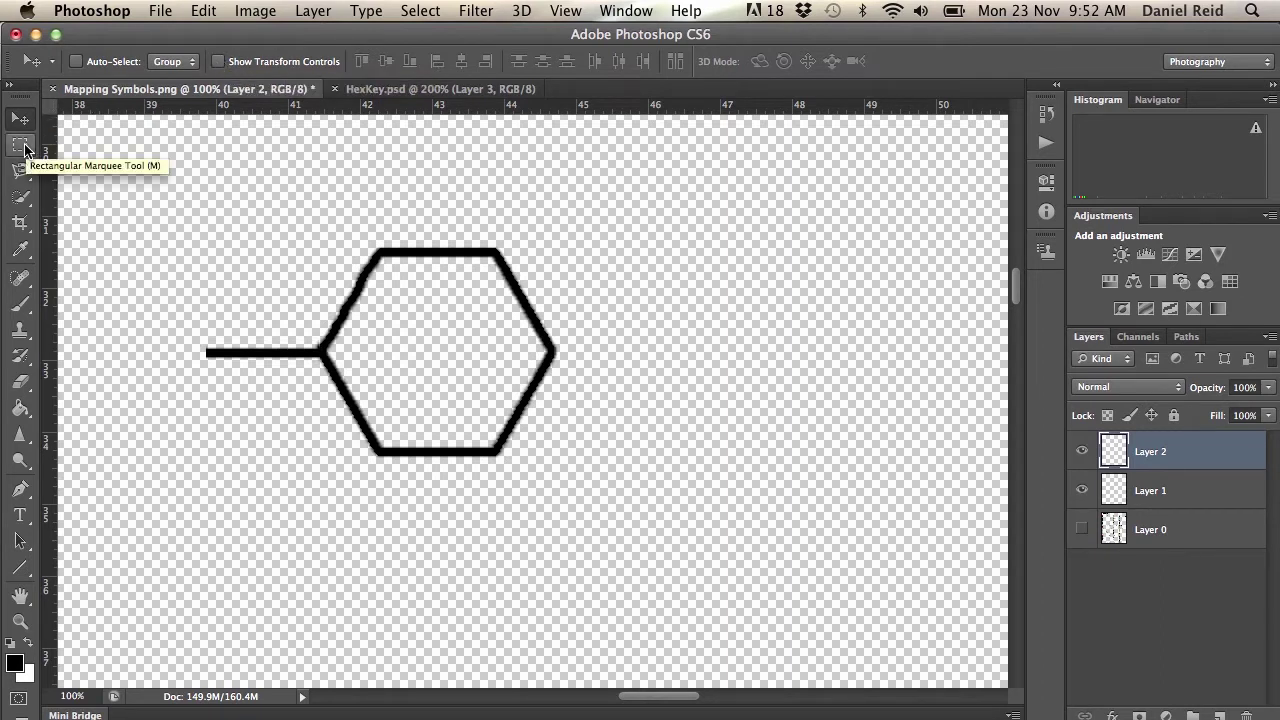
- Set the Crop tool to 300 pixels/inch, then select a strip along the hexagon's top edge
{"action": "left_click", "coordinate": [21, 226]}
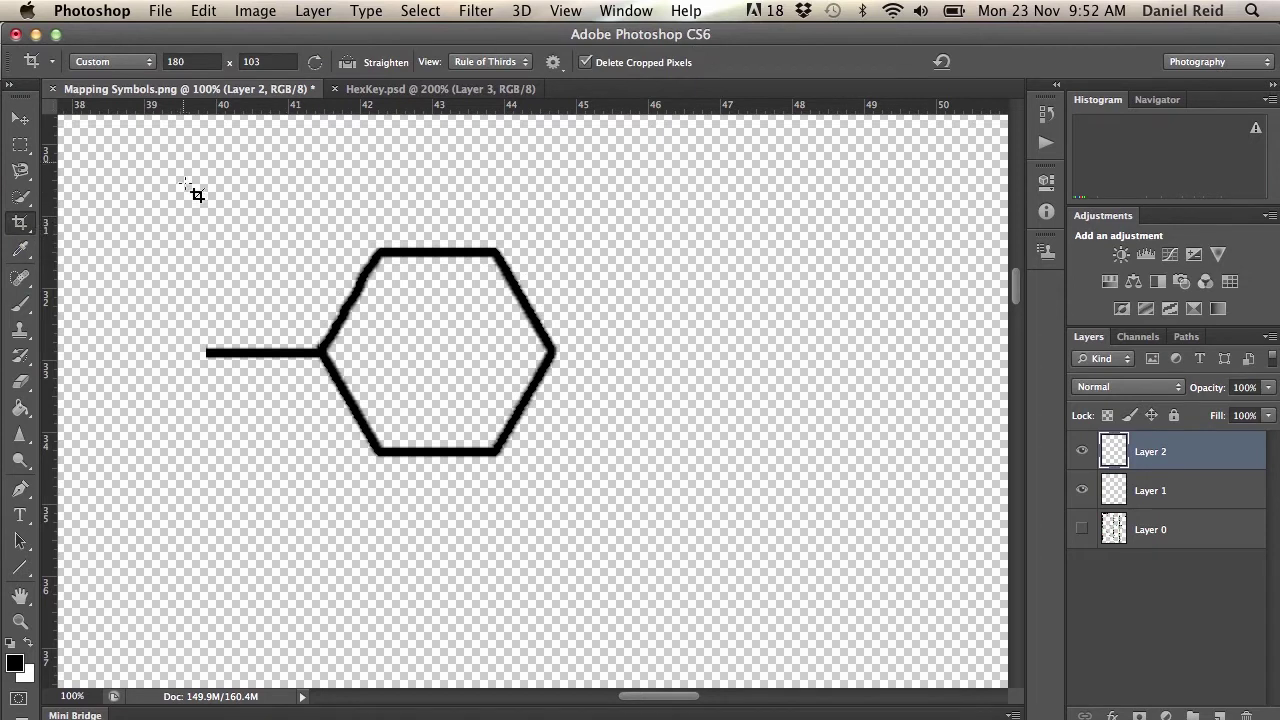
{"action": "left_click", "coordinate": [147, 63]}
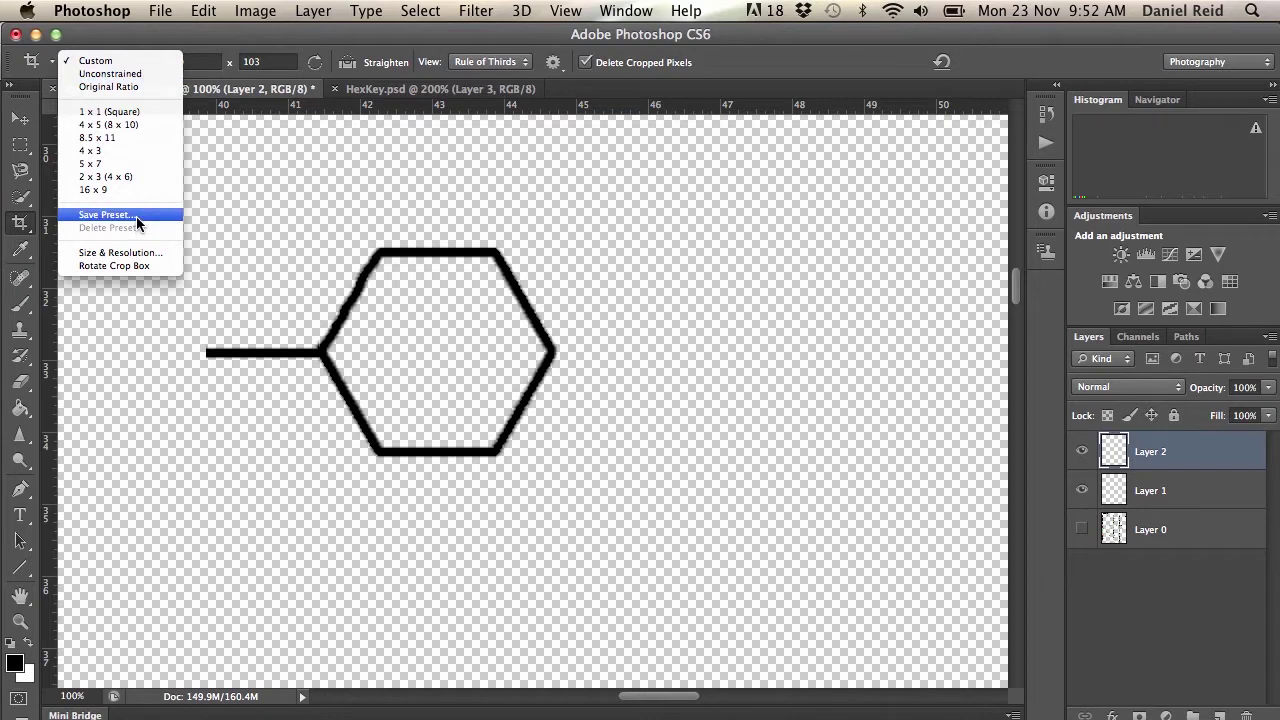
{"action": "left_click", "coordinate": [143, 253]}
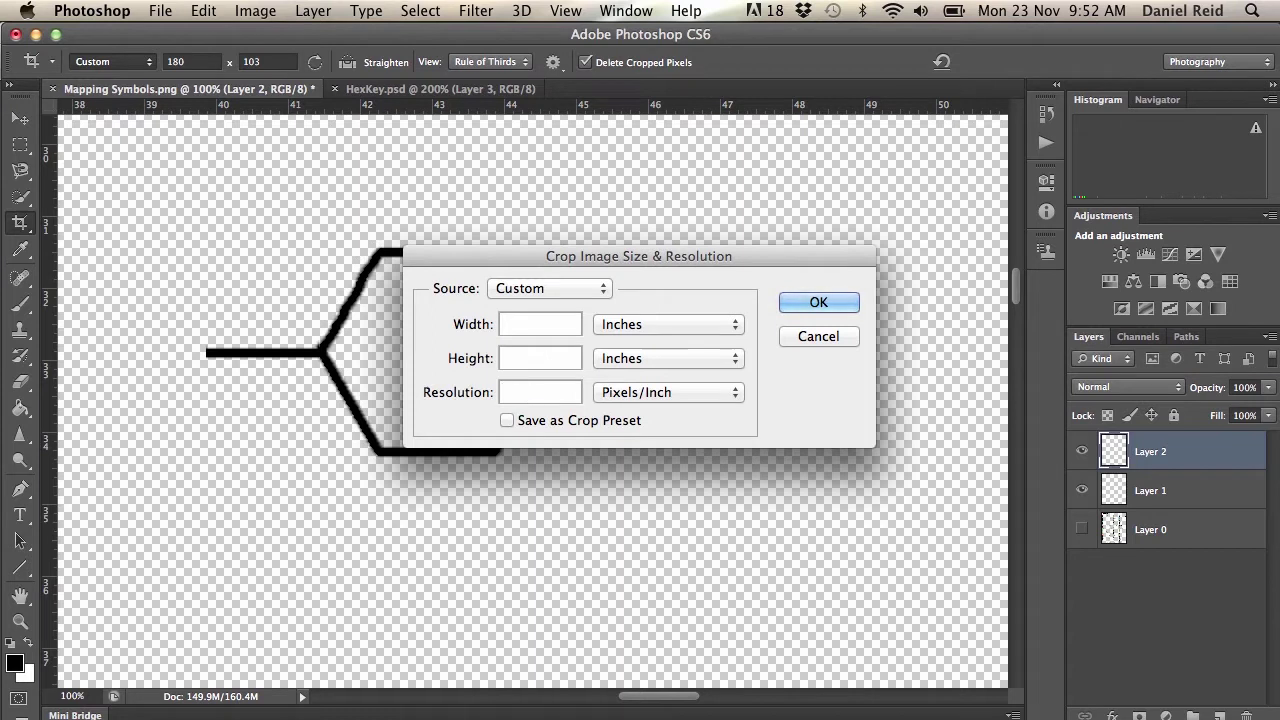
{"action": "type", "text": "300"}
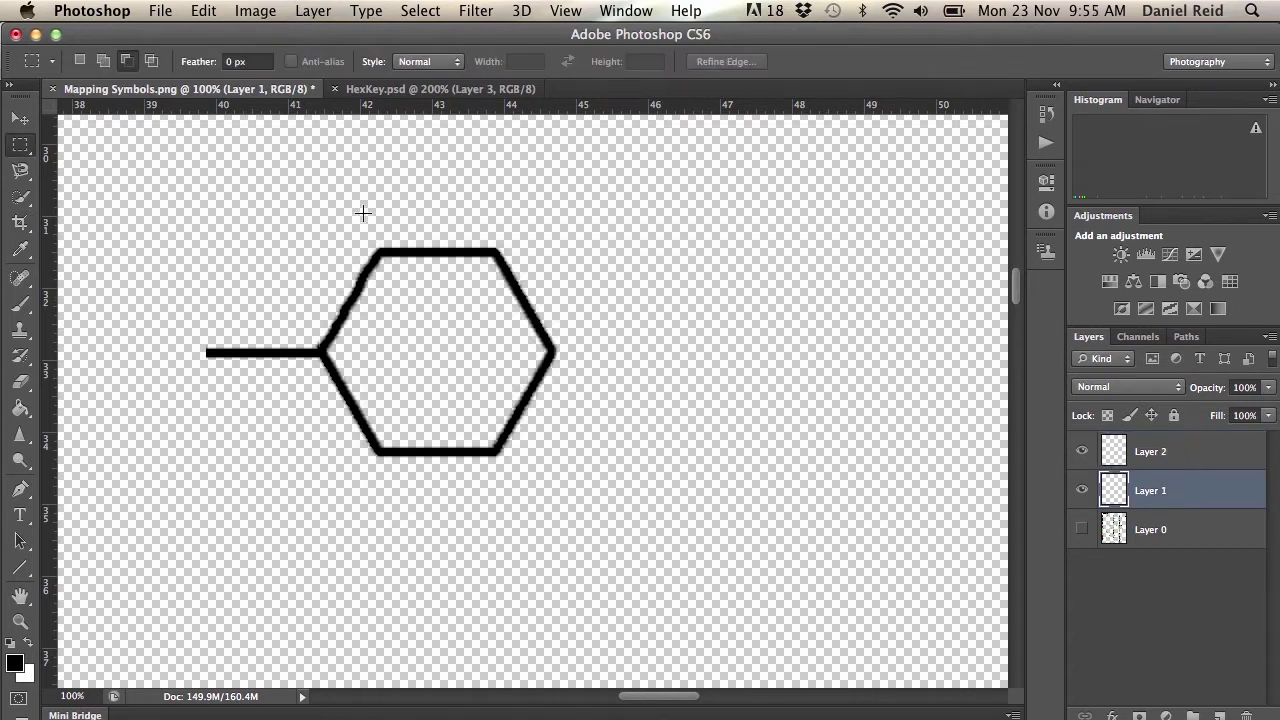
{"action": "left_click_drag", "start_coordinate": [366, 217], "coordinate": [511, 250]}
- Delete the pixels above the hexagon's top edge to thin it
{"action": "left_click", "coordinate": [511, 250]}
{"action": "key", "text": "super+z"}
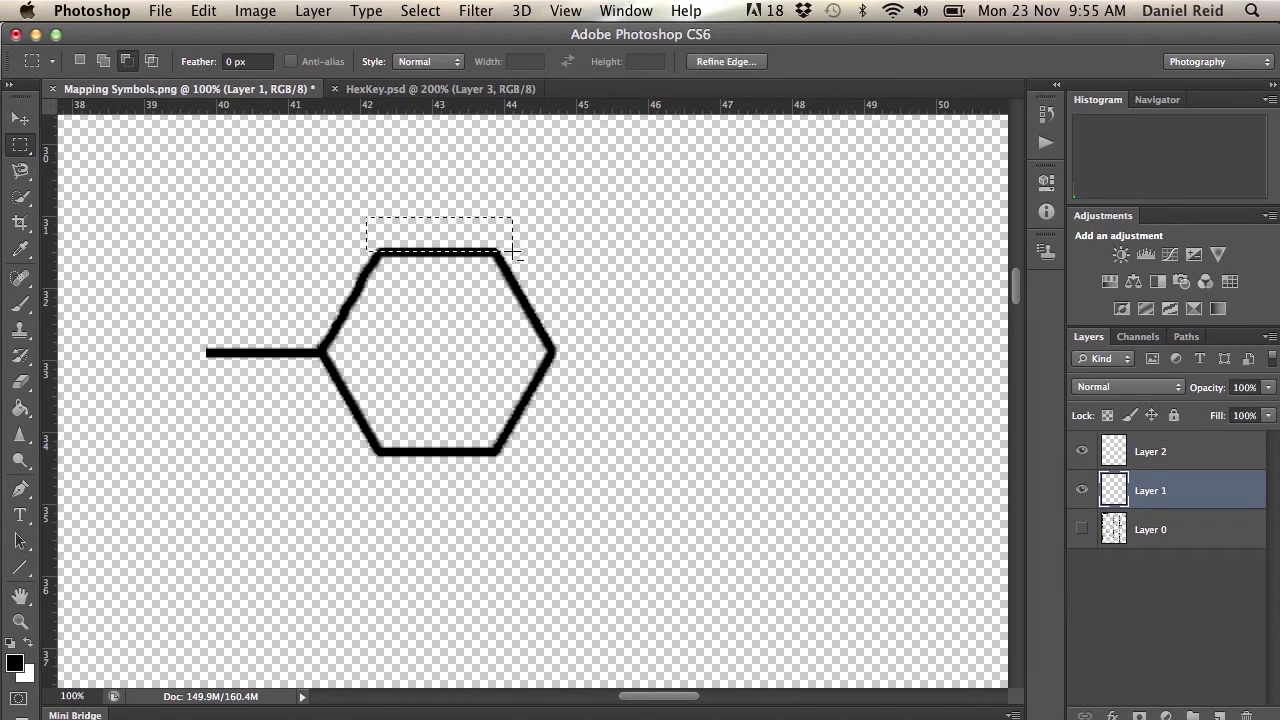
{"action": "key", "text": "Delete"}
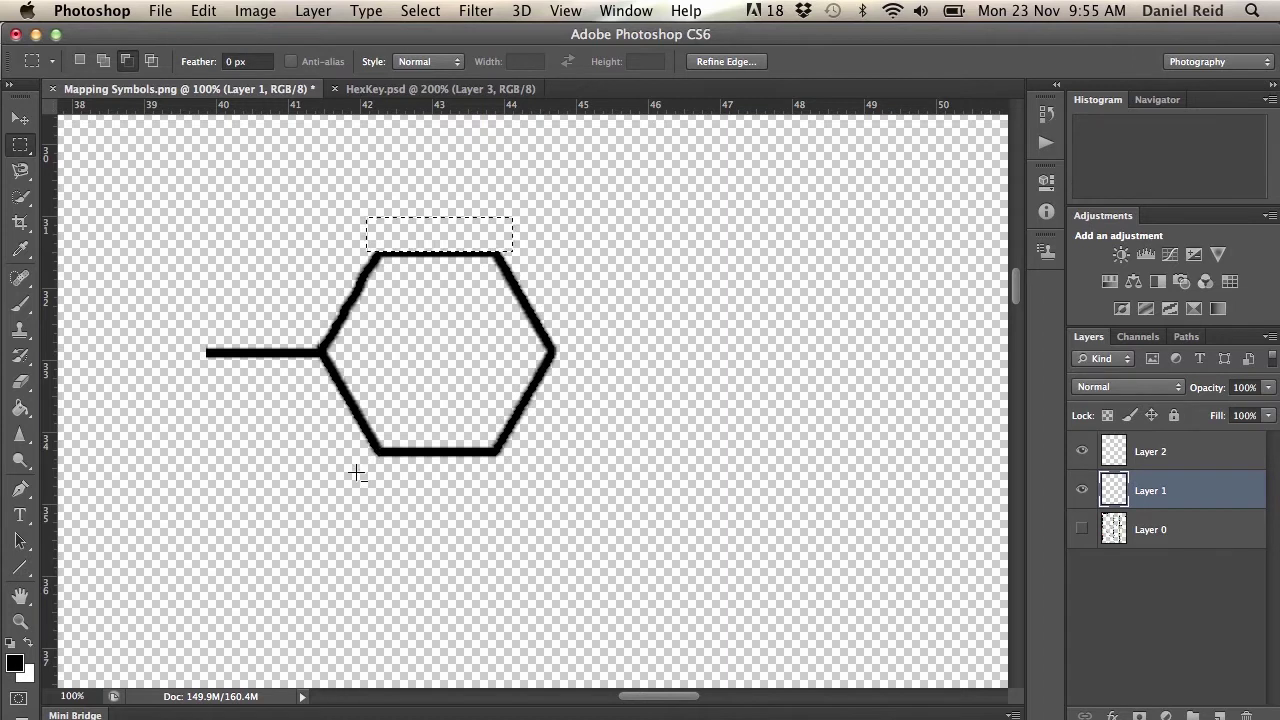
- Select a strip along the hexagon's bottom edge
{"action": "left_click_drag", "start_coordinate": [357, 457], "coordinate": [464, 488]}
{"action": "left_click_drag", "start_coordinate": [359, 457], "coordinate": [527, 473]}
{"action": "left_click", "coordinate": [104, 62]}
{"action": "left_click", "coordinate": [80, 61]}
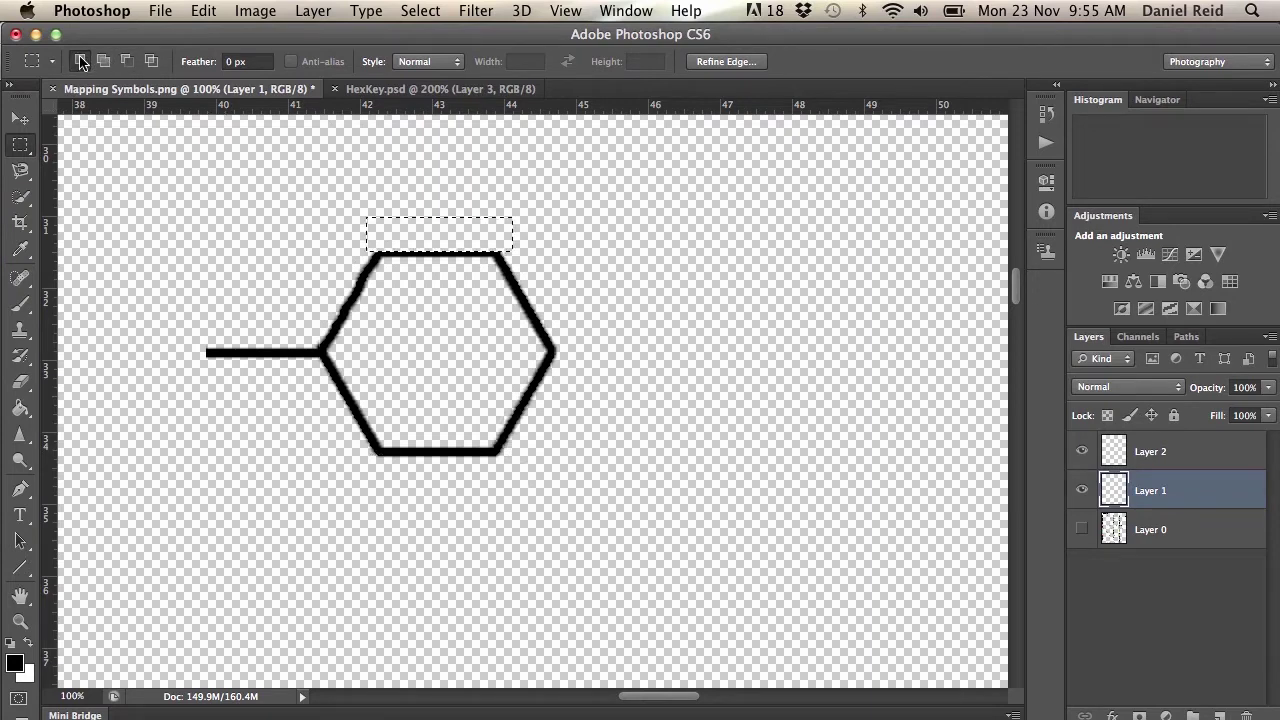
{"action": "left_click", "coordinate": [278, 322]}
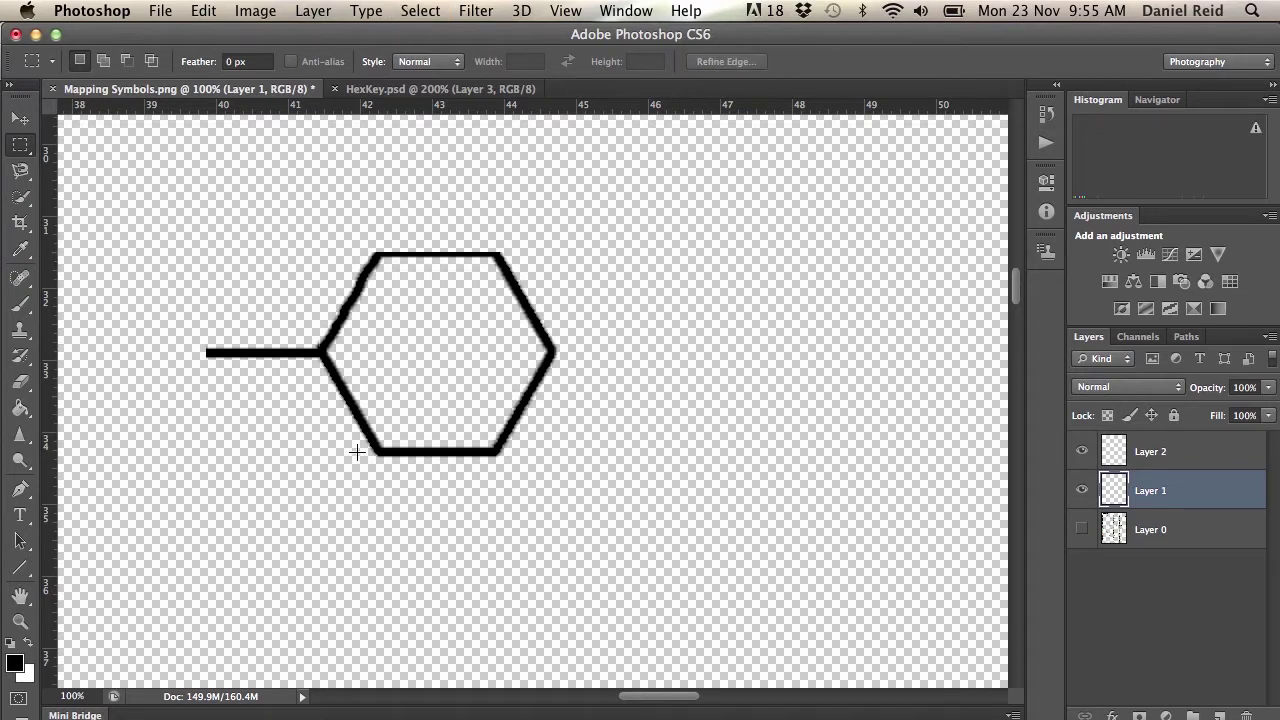
{"action": "left_click_drag", "start_coordinate": [357, 452], "coordinate": [518, 470]}
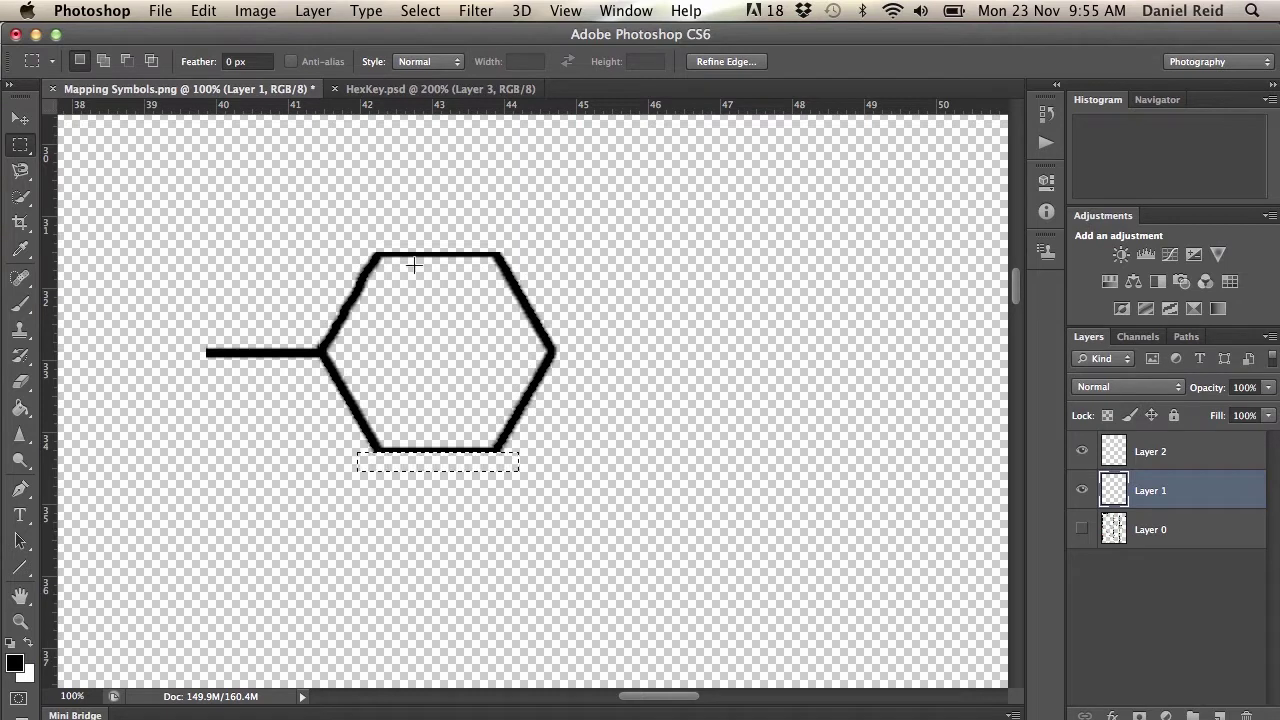
- Deselect and draw a crop box around the hexagon and its side line
{"action": "key", "text": "ctrl+d"}
{"action": "key", "text": "c"}
{"action": "left_click_drag", "start_coordinate": [186, 216], "coordinate": [583, 499]}
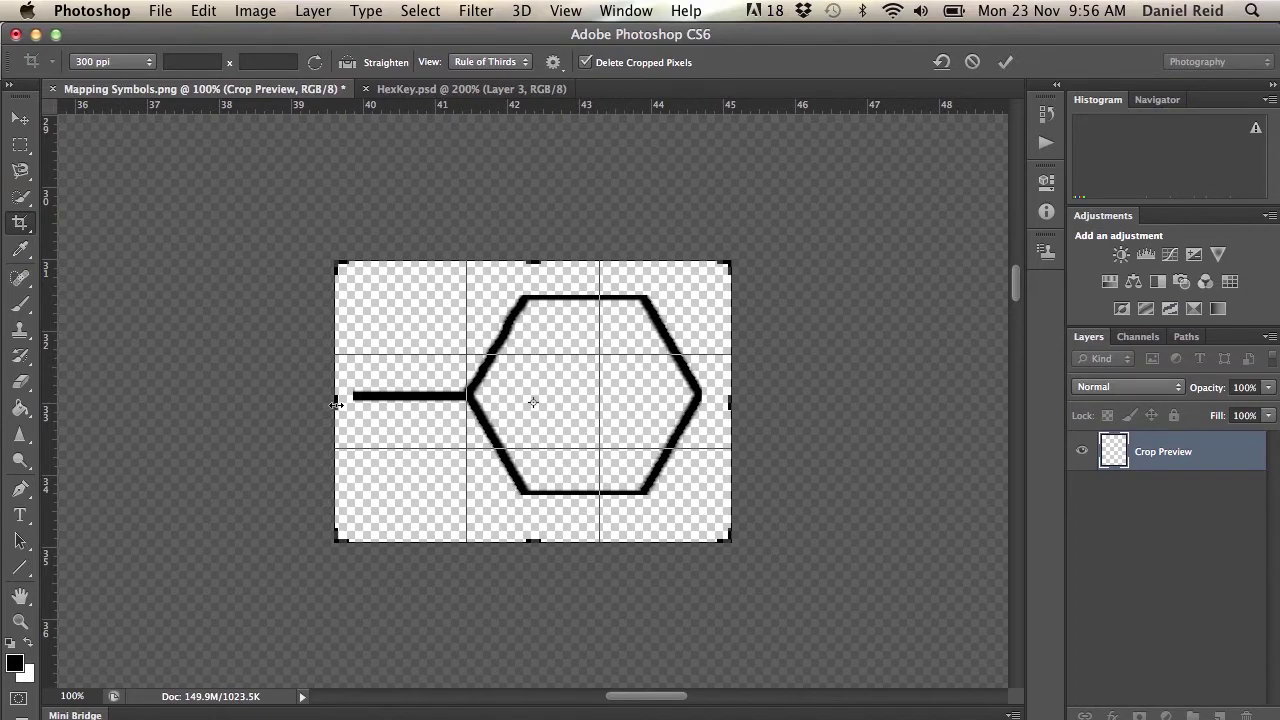
- Fit the crop box to the hexagon and line extents, apply it, and delete Layer 0
{"action": "left_click_drag", "start_coordinate": [336, 404], "coordinate": [346, 400]}
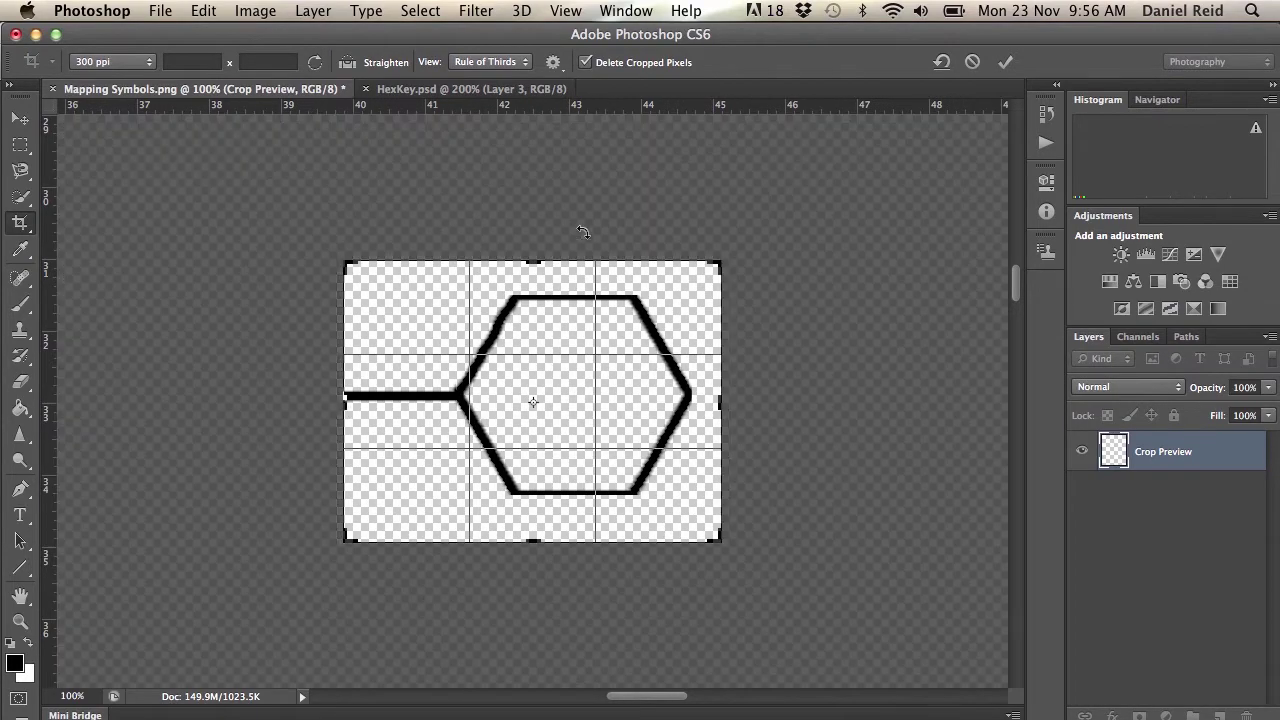
{"action": "left_click_drag", "start_coordinate": [537, 262], "coordinate": [536, 279]}
{"action": "left_click_drag", "start_coordinate": [534, 524], "coordinate": [534, 474]}
{"action": "left_click_drag", "start_coordinate": [761, 397], "coordinate": [752, 395]}
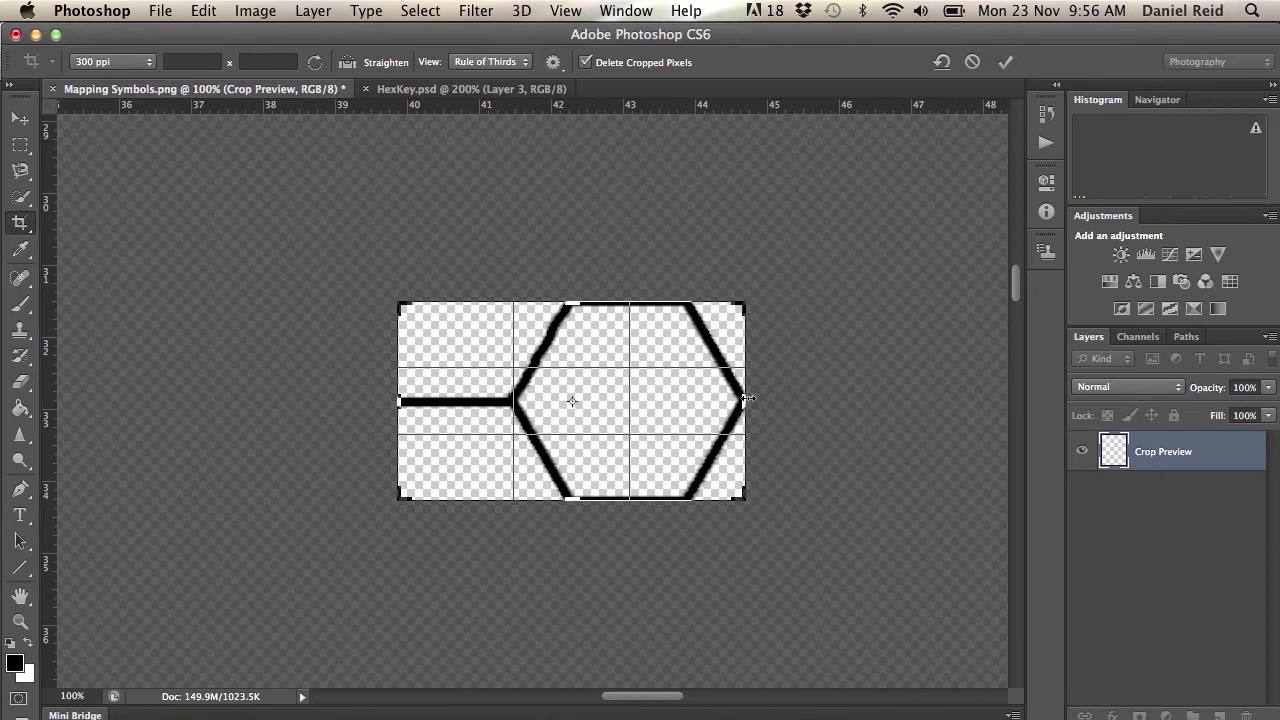
{"action": "left_click", "coordinate": [1005, 62]}
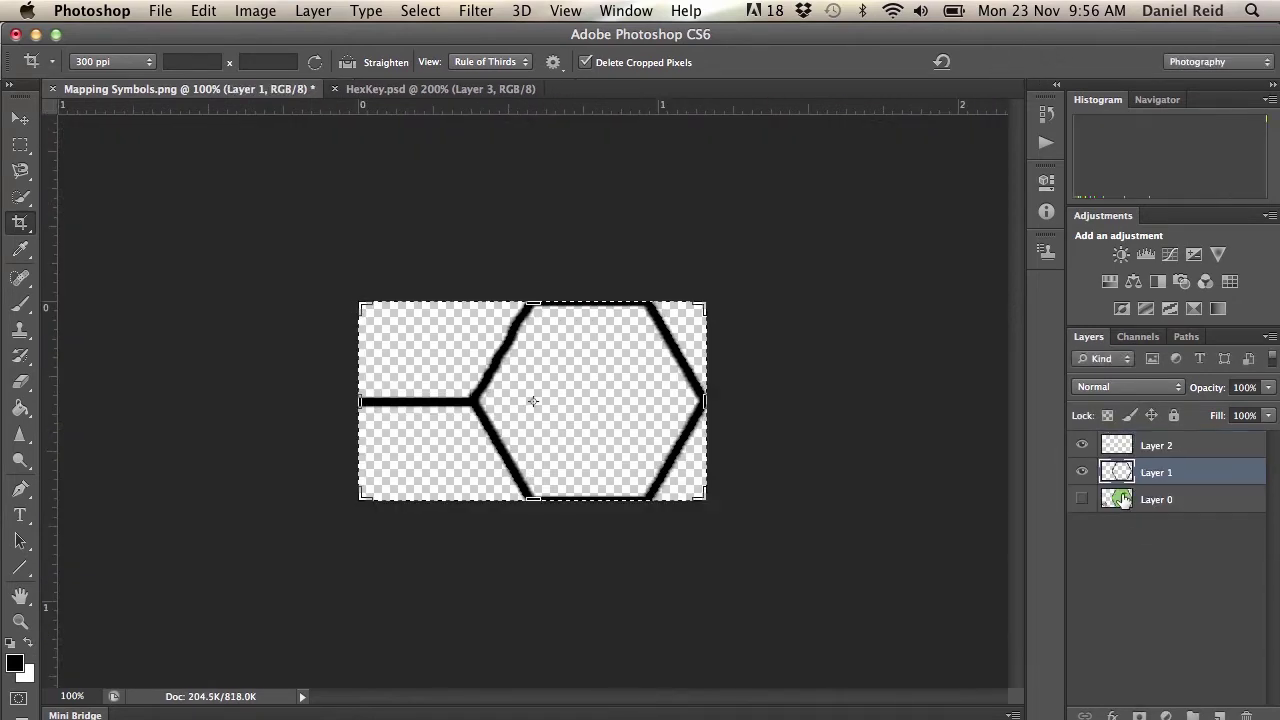
{"action": "left_click_drag", "start_coordinate": [1125, 500], "coordinate": [1246, 716]}
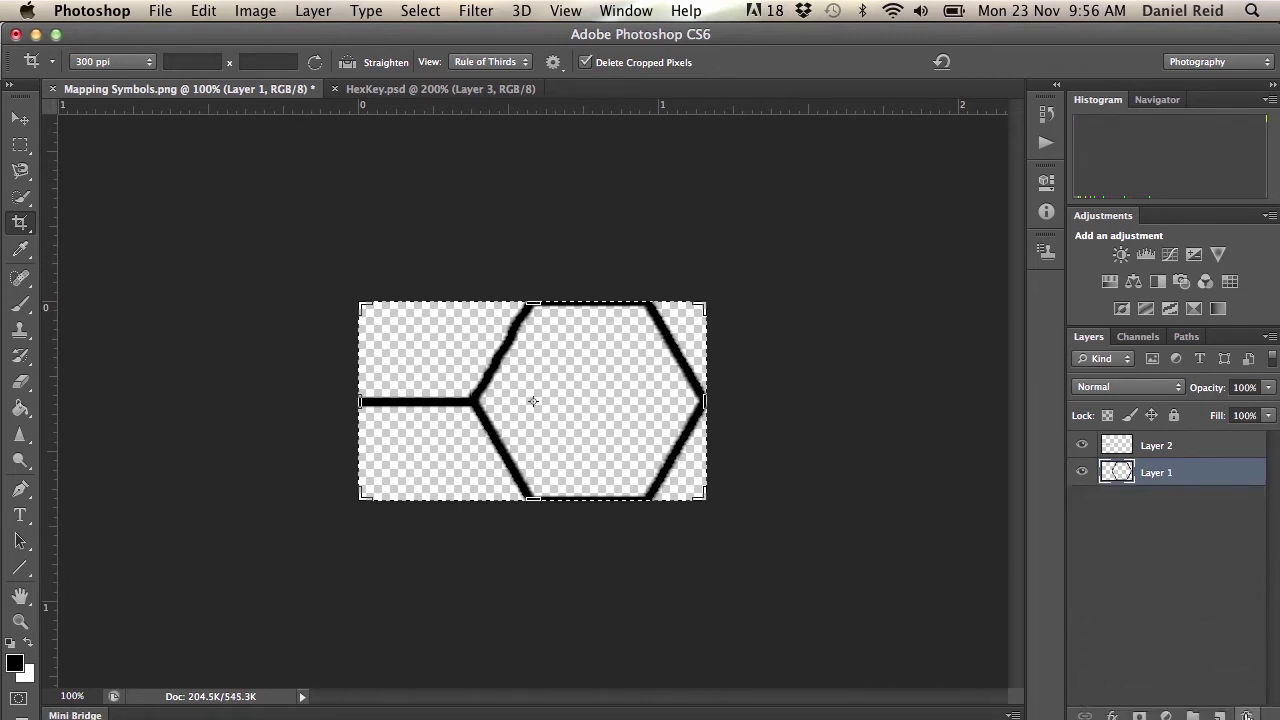
- Merge the visible layers into a single hex tile layer
{"action": "left_click", "coordinate": [1156, 445]}
{"action": "left_click", "coordinate": [313, 11]}
{"action": "mouse_move", "coordinate": [334, 710]}
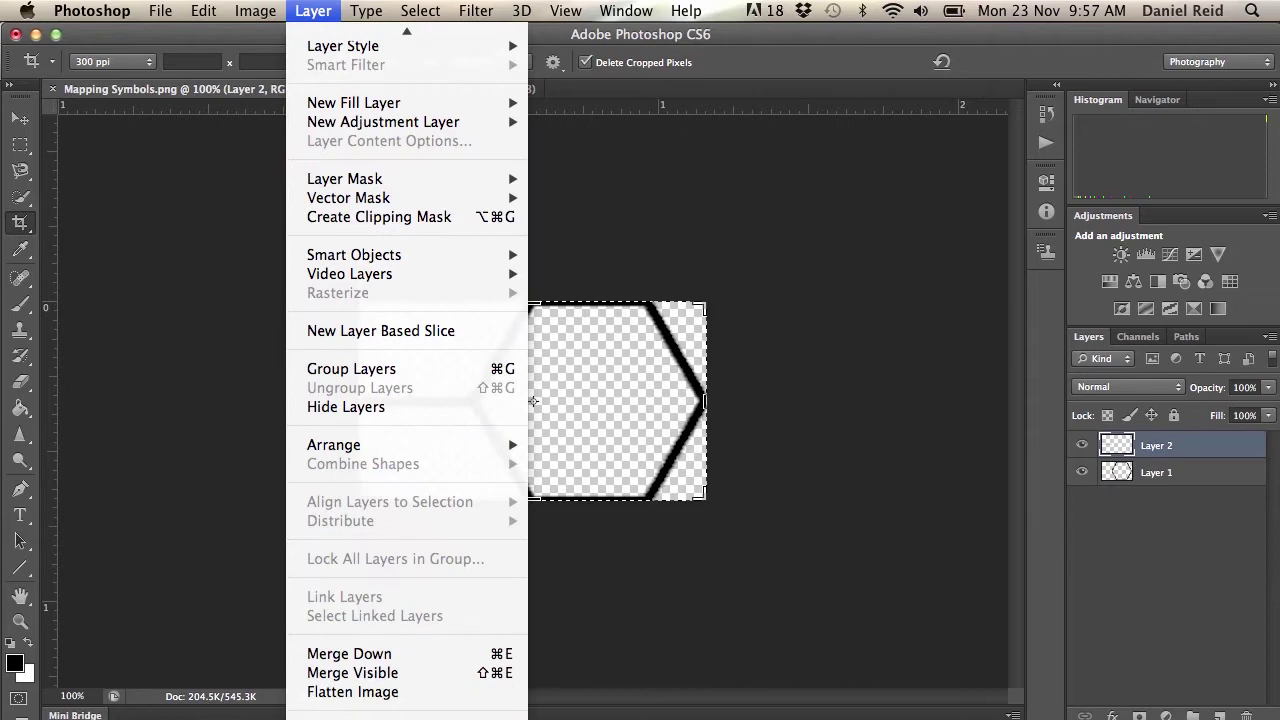
{"action": "left_click", "coordinate": [352, 673]}
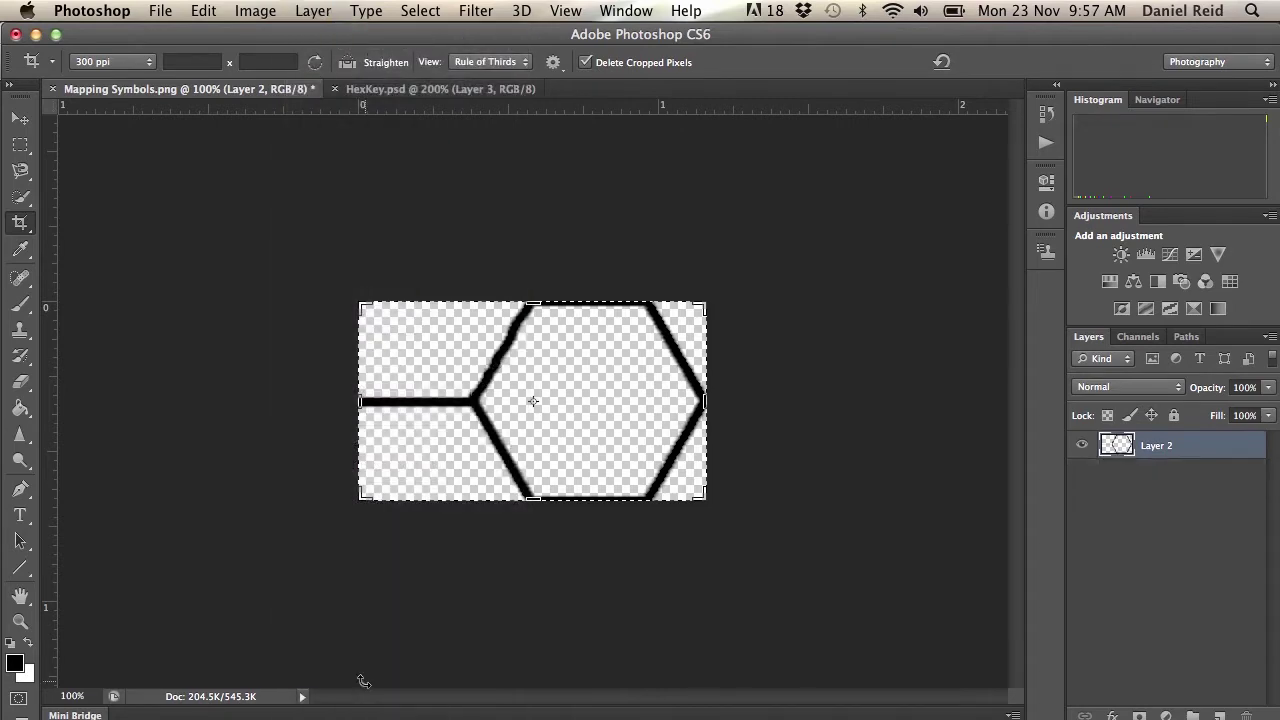
- Define a pattern from the tile and name it 'Hex Grid 300dpi'
{"action": "left_click", "coordinate": [200, 11]}
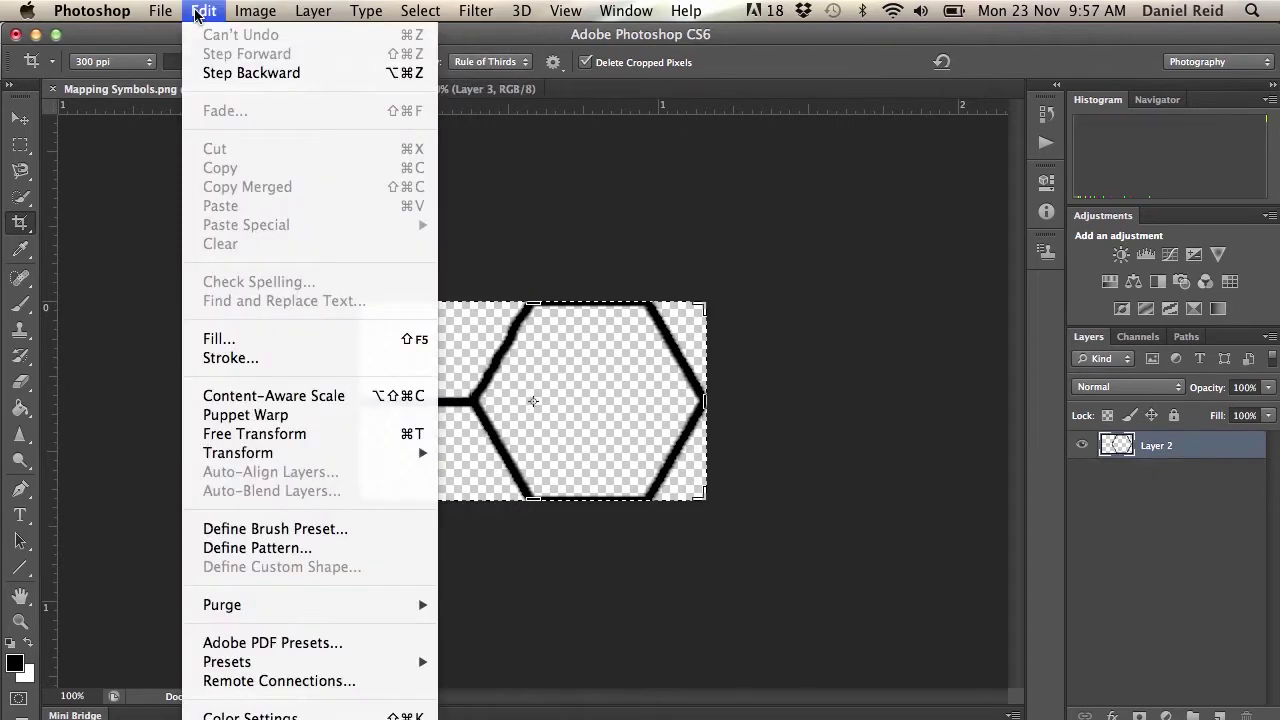
{"action": "left_click", "coordinate": [248, 548]}
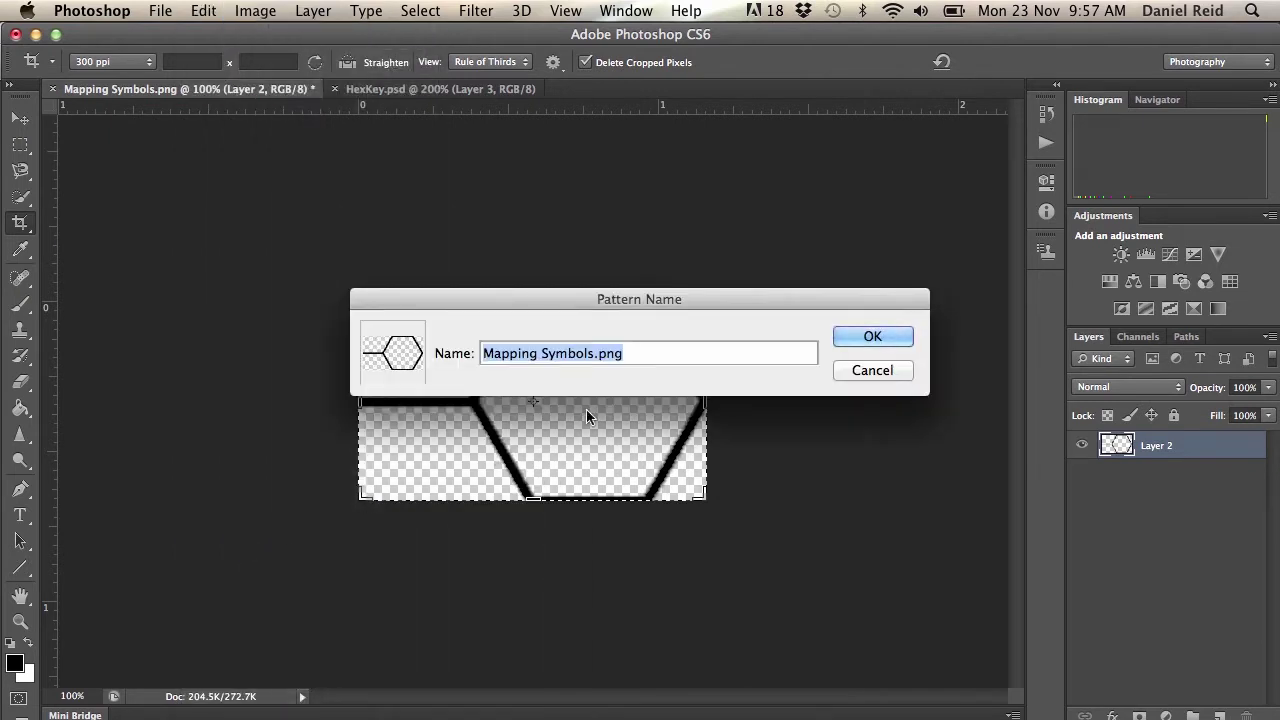
{"action": "left_click", "coordinate": [655, 351]}
{"action": "key", "text": "BackSpace"}
{"action": "key", "text": "BackSpace"}
{"action": "key", "text": "BackSpace"}
{"action": "key", "text": "BackSpace"}
{"action": "key", "text": "BackSpace"}
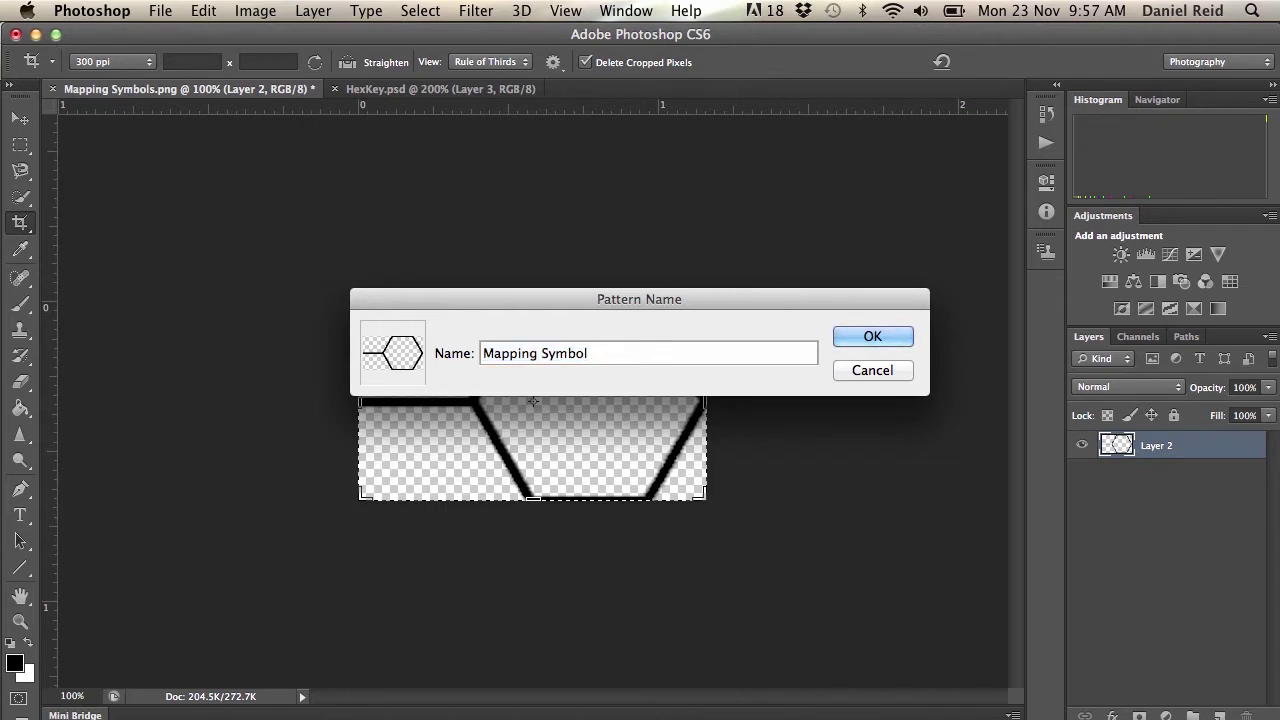
{"action": "key", "text": "BackSpace"}
{"action": "key", "text": "BackSpace"}
{"action": "key", "text": "BackSpace"}
{"action": "key", "text": "BackSpace"}
{"action": "key", "text": "BackSpace"}
{"action": "key", "text": "BackSpace"}
{"action": "key", "text": "BackSpace"}
{"action": "key", "text": "BackSpace"}
{"action": "key", "text": "BackSpace"}
{"action": "key", "text": "BackSpace"}
{"action": "key", "text": "BackSpace"}
{"action": "key", "text": "BackSpace"}
{"action": "key", "text": "BackSpace"}
{"action": "key", "text": "BackSpace"}
{"action": "type", "text": "Hex Grid"}
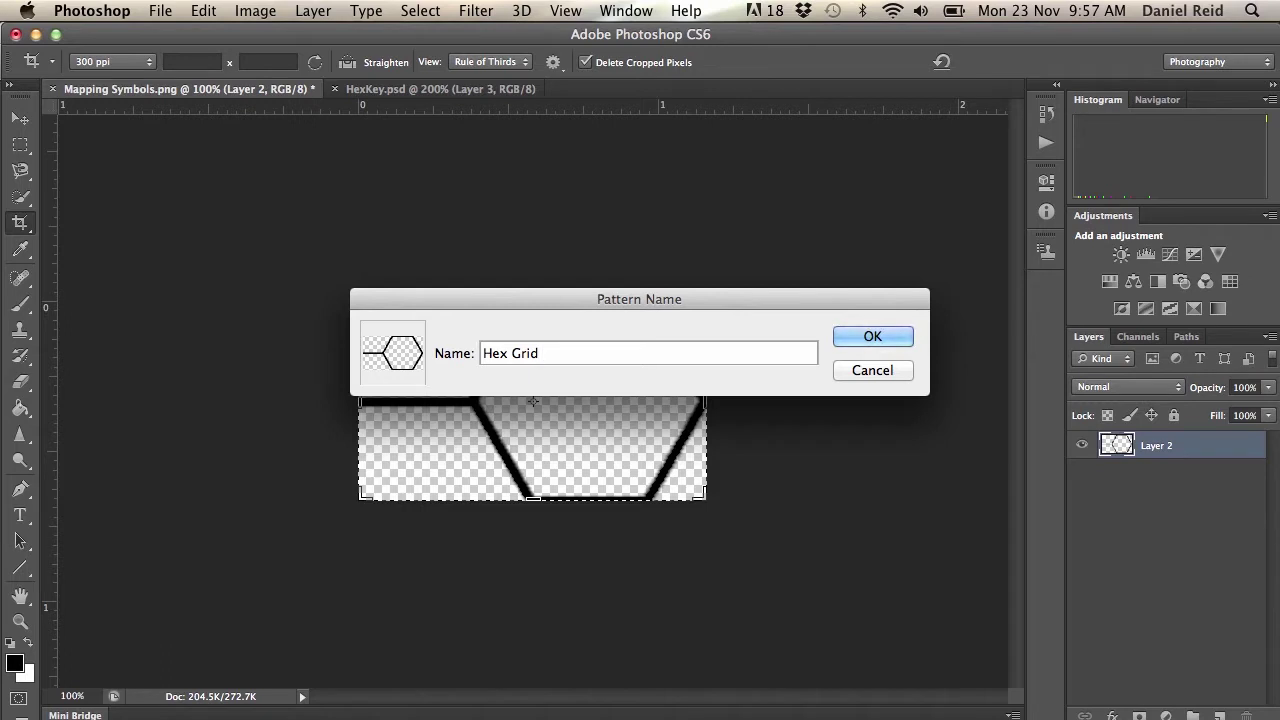
{"action": "type", "text": " 300dpi"}
- Confirm the Hex Grid 300dpi pattern, then copy HexMapKey's upper-right hex edge to a new layer
{"action": "left_click", "coordinate": [874, 337]}
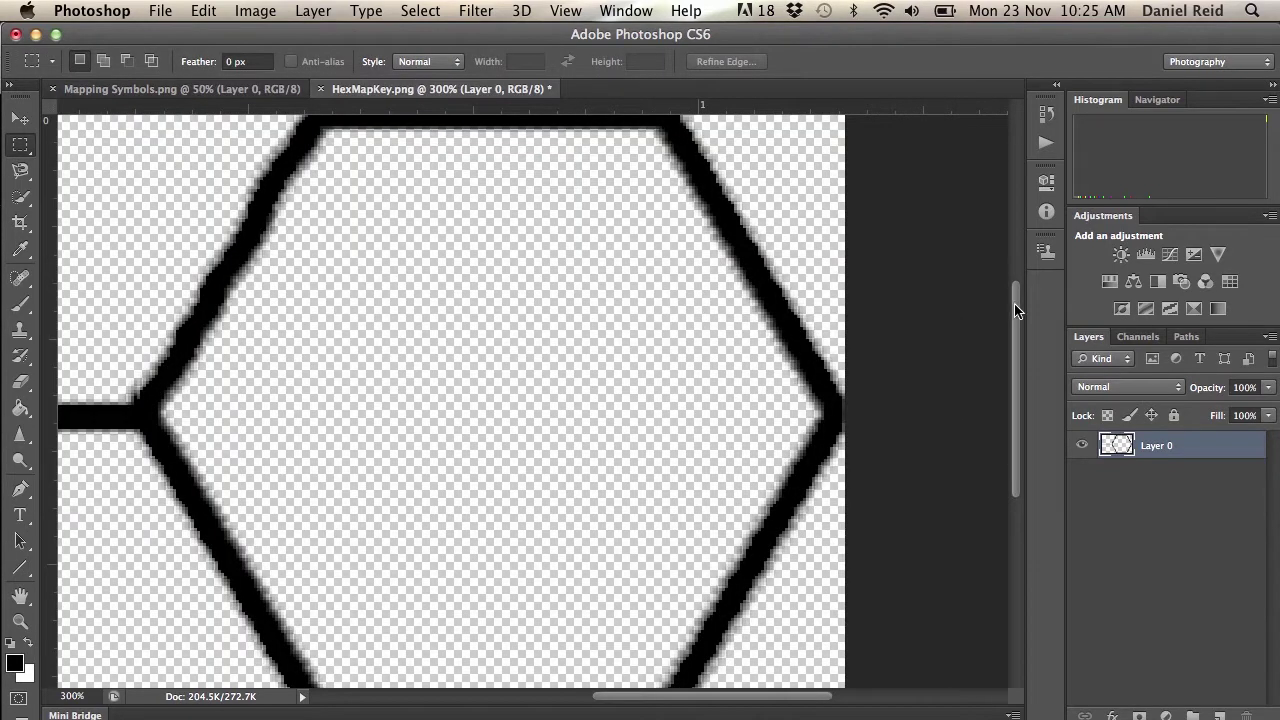
{"action": "left_click_drag", "start_coordinate": [1015, 311], "coordinate": [1020, 300]}
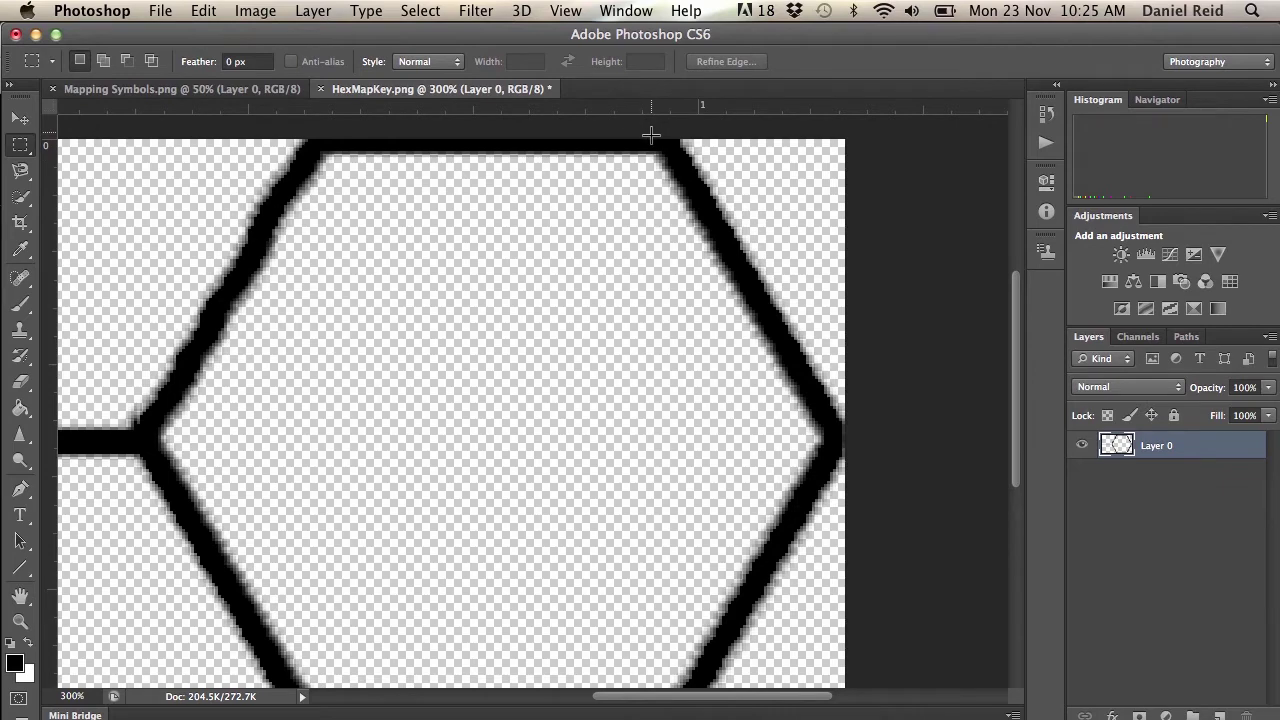
{"action": "left_click_drag", "start_coordinate": [651, 136], "coordinate": [858, 437]}
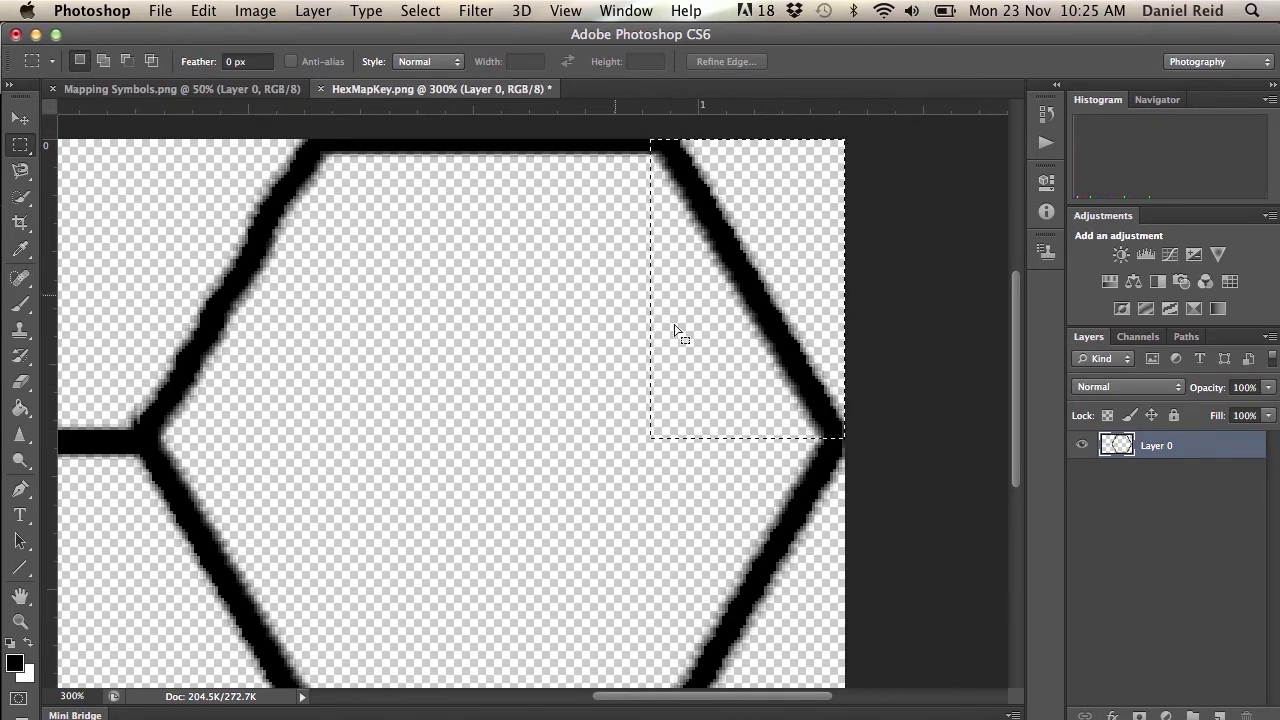
{"action": "left_click", "coordinate": [309, 12]}
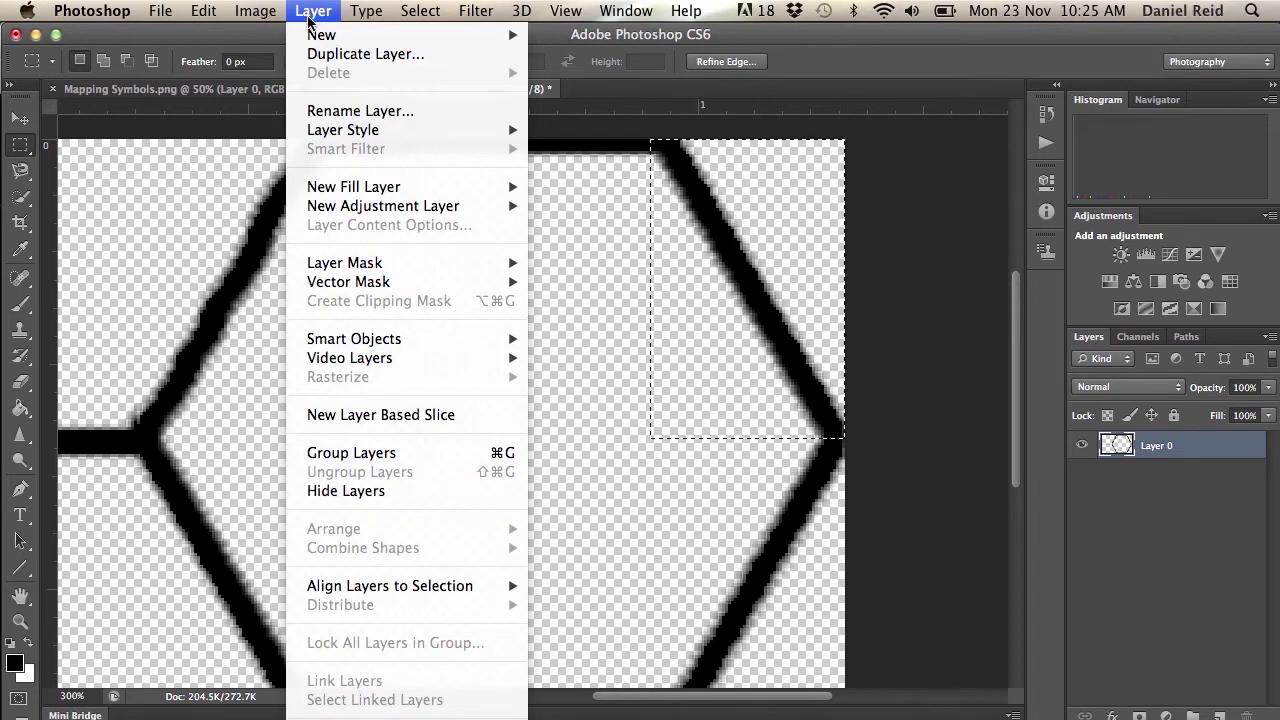
{"action": "mouse_move", "coordinate": [318, 36]}
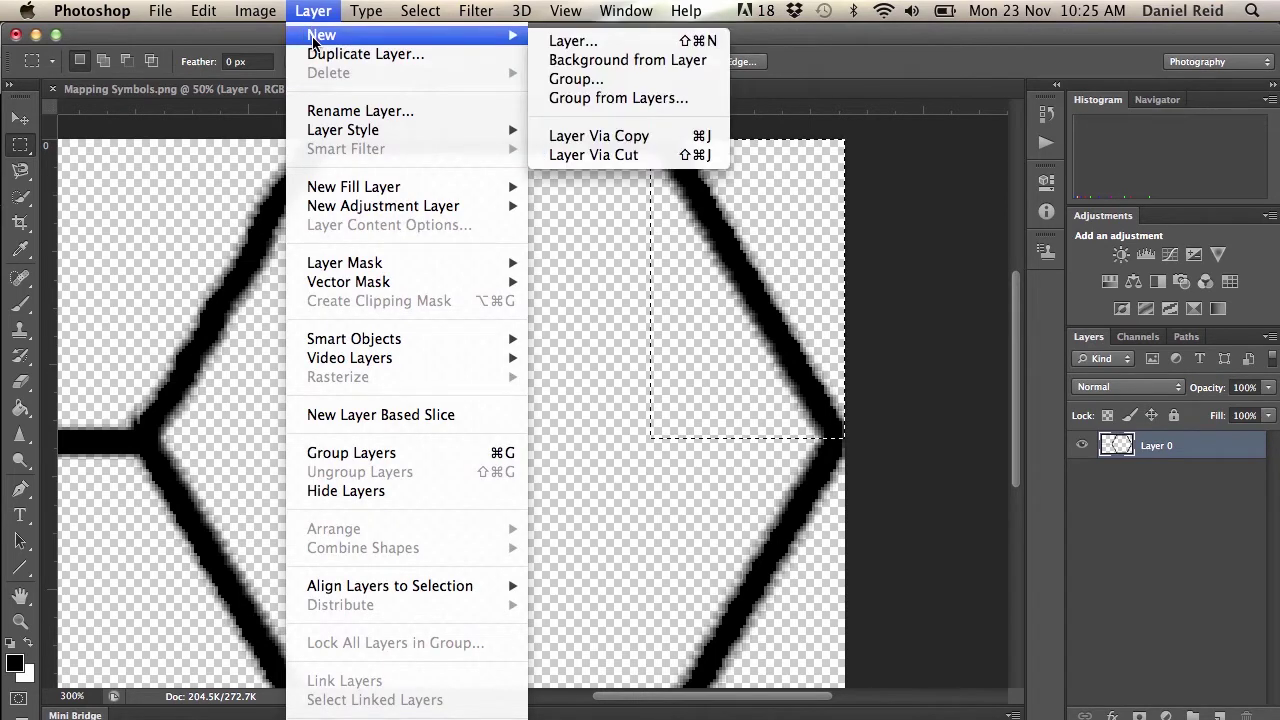
{"action": "left_click", "coordinate": [597, 140]}
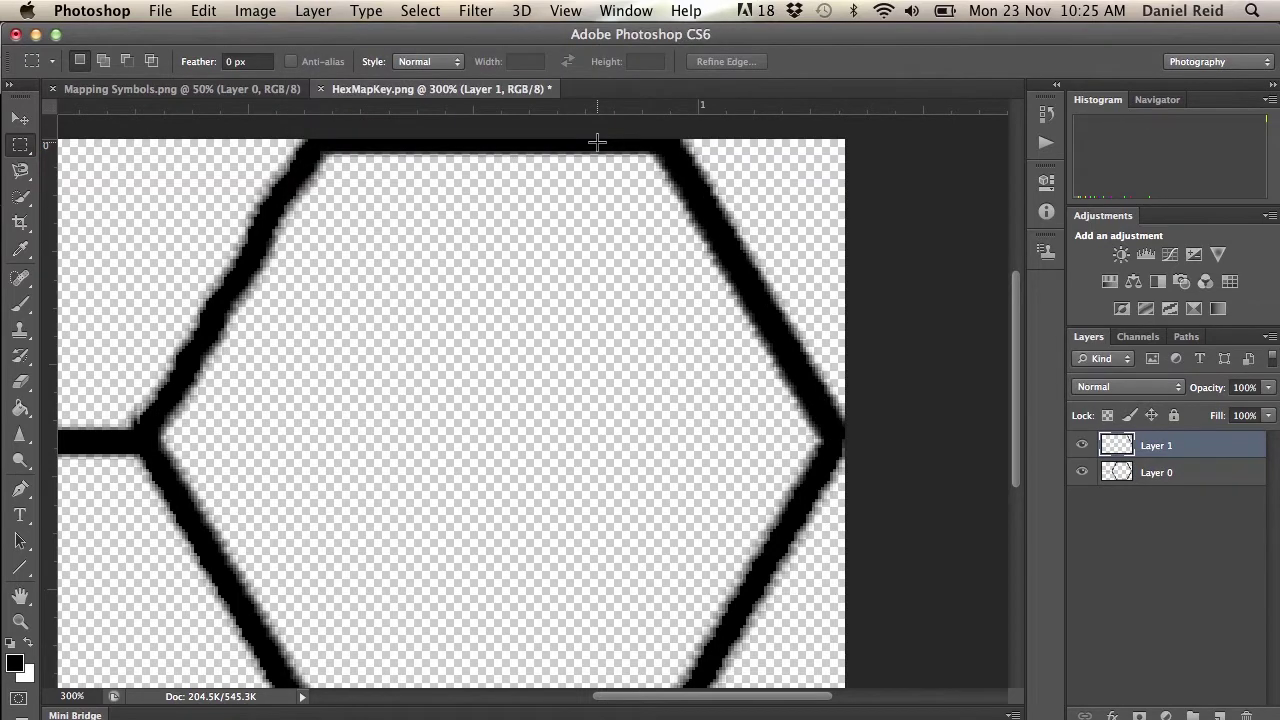
- Hide the original hexagon layer and flip the copied edge horizontally
{"action": "left_click", "coordinate": [1081, 473]}
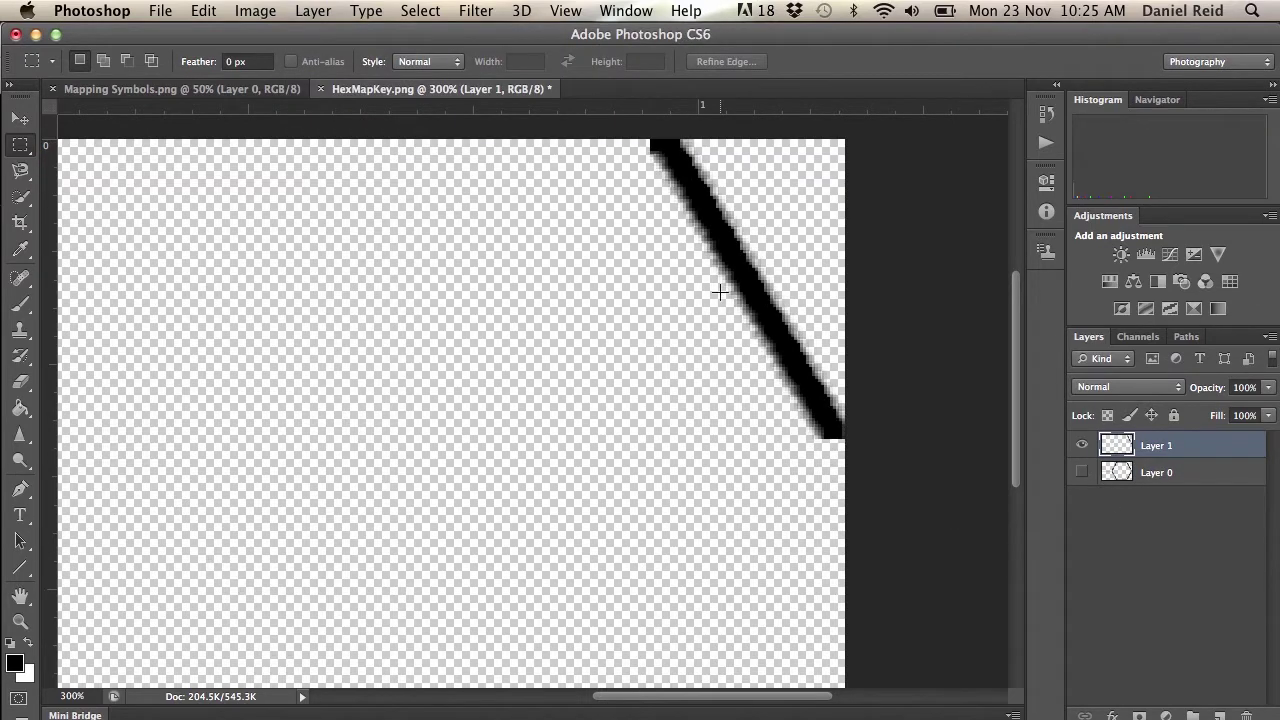
{"action": "left_click_drag", "start_coordinate": [579, 118], "coordinate": [888, 468]}
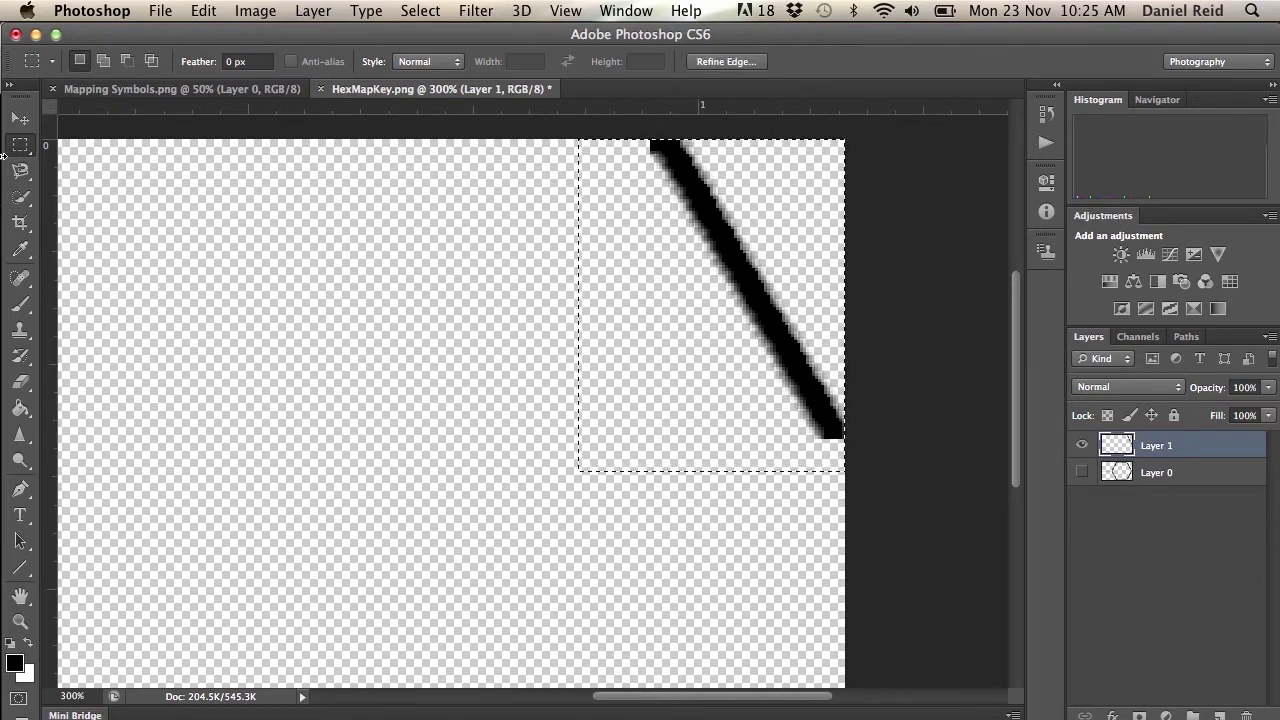
{"action": "left_click", "coordinate": [20, 118]}
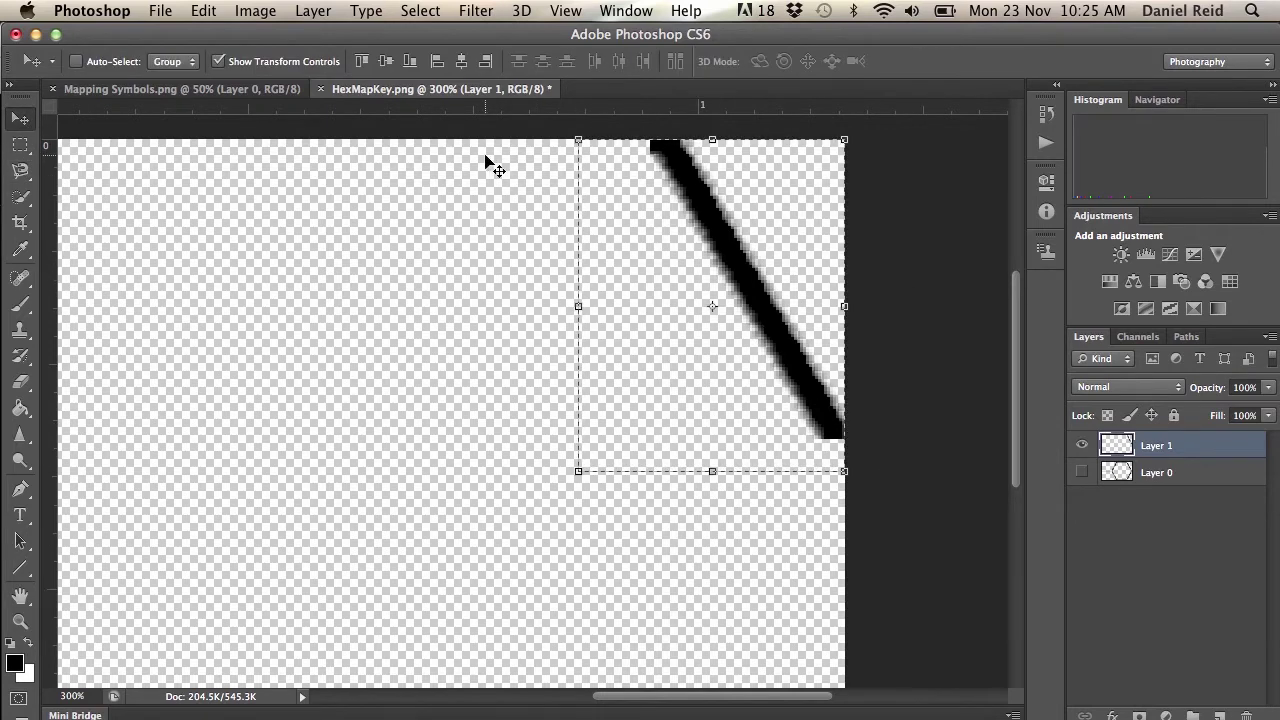
{"action": "left_click", "coordinate": [218, 62]}
{"action": "left_click", "coordinate": [218, 63]}
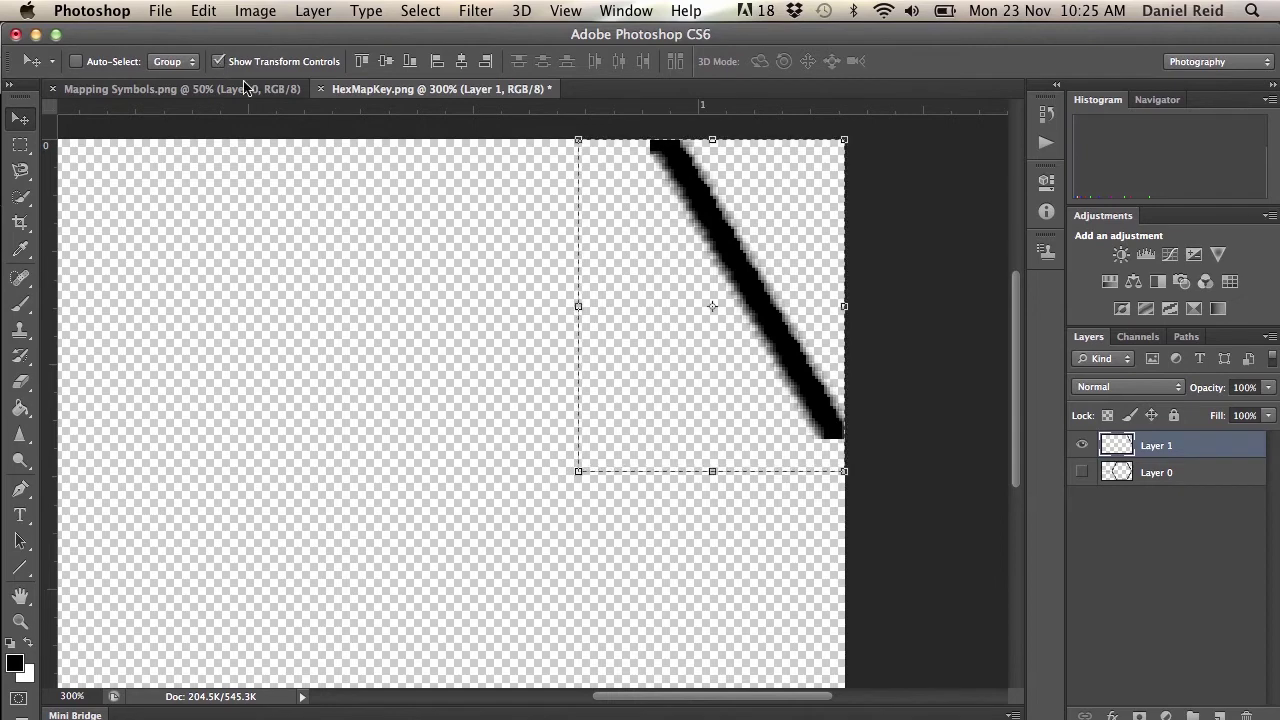
{"action": "mouse_move", "coordinate": [845, 304]}
{"action": "left_mouse_down"}
{"action": "mouse_move", "coordinate": [777, 290]}
{"action": "mouse_move", "coordinate": [310, 288]}
{"action": "left_mouse_up"}
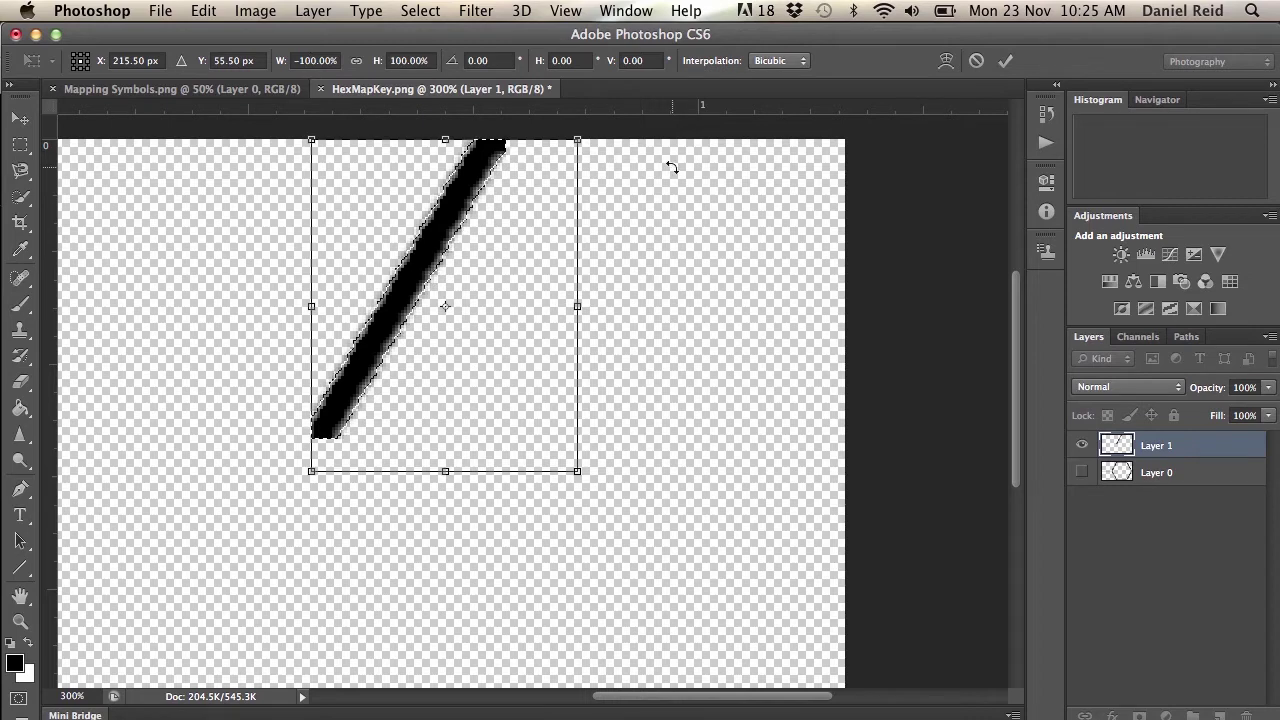
{"action": "left_click", "coordinate": [1006, 61]}
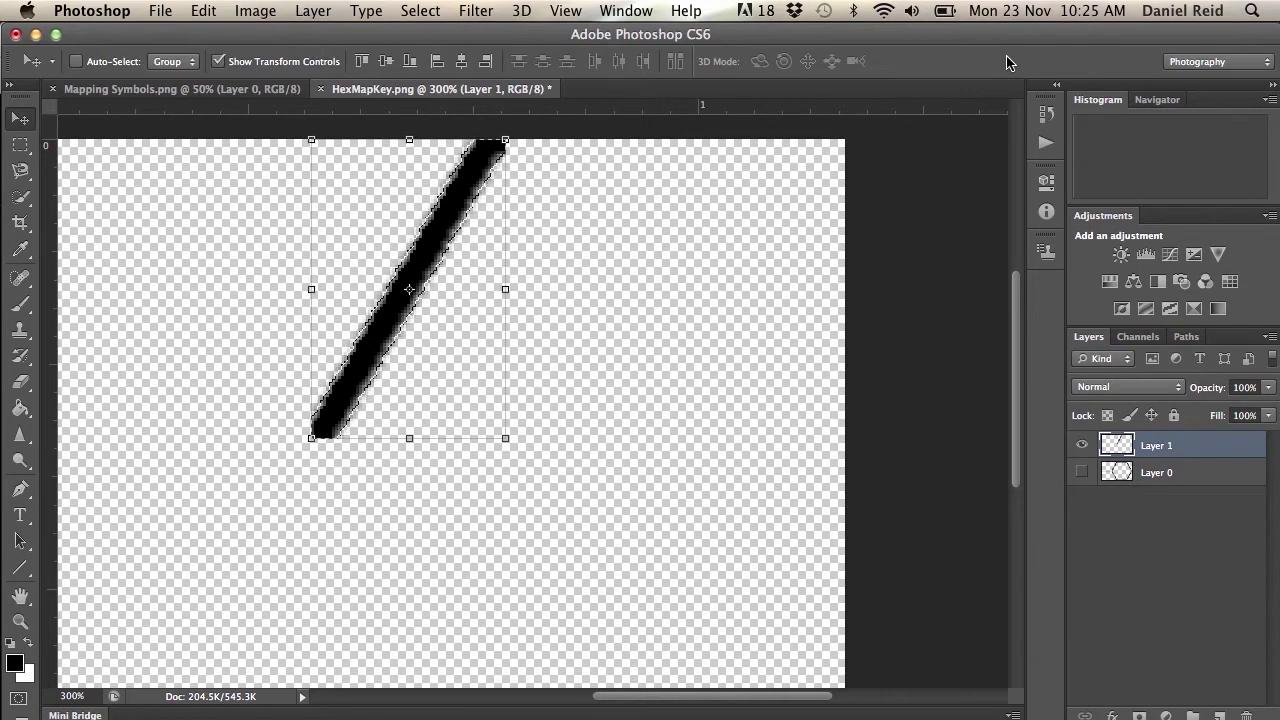
- Show the original layer, nudge the flipped edge onto the upper-left side, and deselect
{"action": "left_click", "coordinate": [1081, 472]}
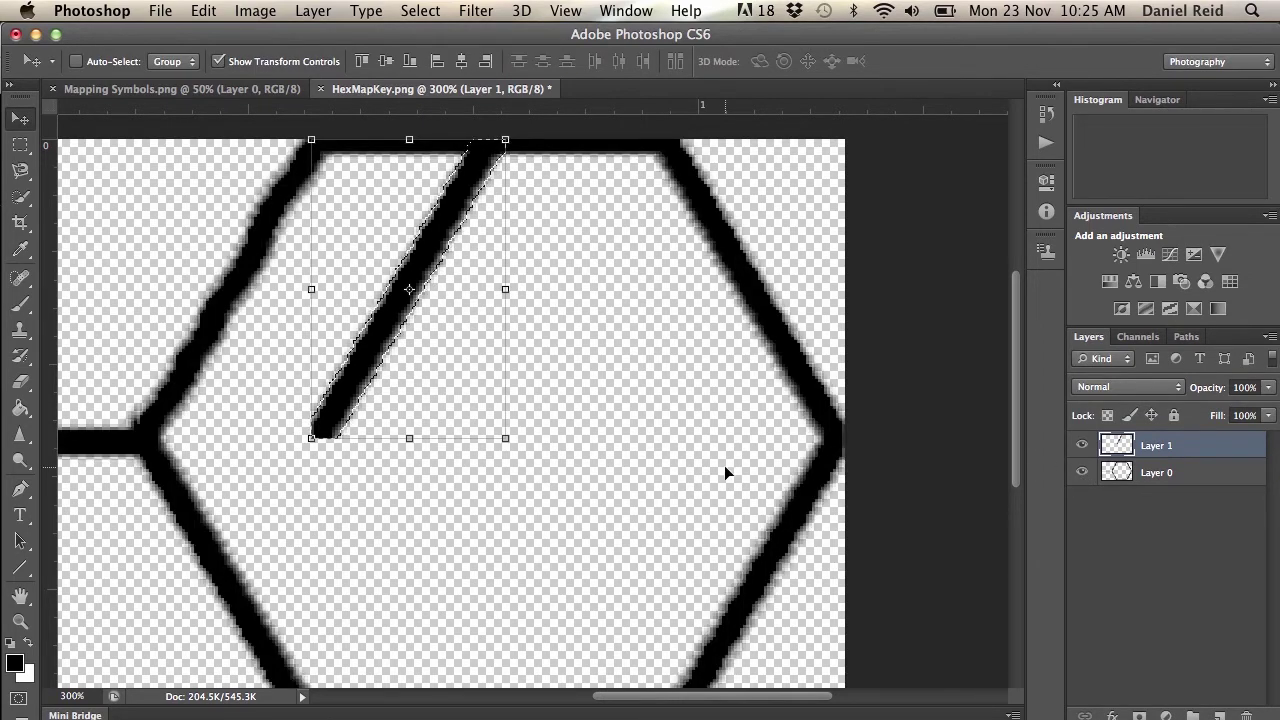
{"action": "key", "text": "Left"}
{"action": "key", "text": "Left"}
{"action": "key", "text": "Left"}
{"action": "key", "text": "Left"}
{"action": "key", "text": "Left"}
{"action": "key", "text": "Left"}
{"action": "key", "text": "Left"}
{"action": "key", "text": "Left"}
{"action": "key", "text": "Left"}
{"action": "key", "text": "Left"}
{"action": "key", "text": "Left"}
{"action": "key", "text": "Left"}
{"action": "key", "text": "Left"}
{"action": "key", "text": "Left"}
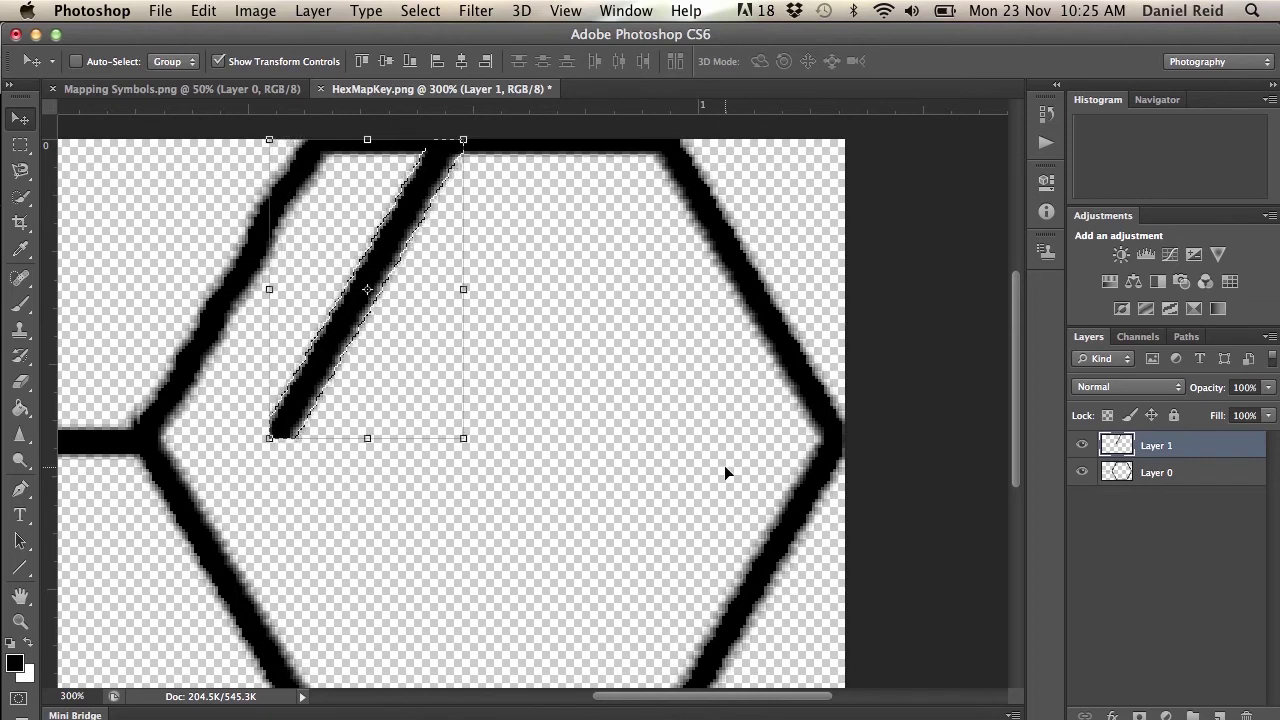
{"action": "key", "text": "Left"}
{"action": "key", "text": "Left"}
{"action": "key", "text": "Left"}
{"action": "key", "text": "Left"}
{"action": "key", "text": "Left"}
{"action": "key", "text": "Left"}
{"action": "key", "text": "Left"}
{"action": "key", "text": "Left"}
{"action": "key", "text": "Left"}
{"action": "key", "text": "Left"}
{"action": "key", "text": "Left"}
{"action": "key", "text": "Left"}
{"action": "key", "text": "Left"}
{"action": "key", "text": "Left"}
{"action": "key", "text": "Left"}
{"action": "key", "text": "Left"}
{"action": "key", "text": "Left"}
{"action": "key", "text": "Left"}
{"action": "key", "text": "Left"}
{"action": "key", "text": "Left"}
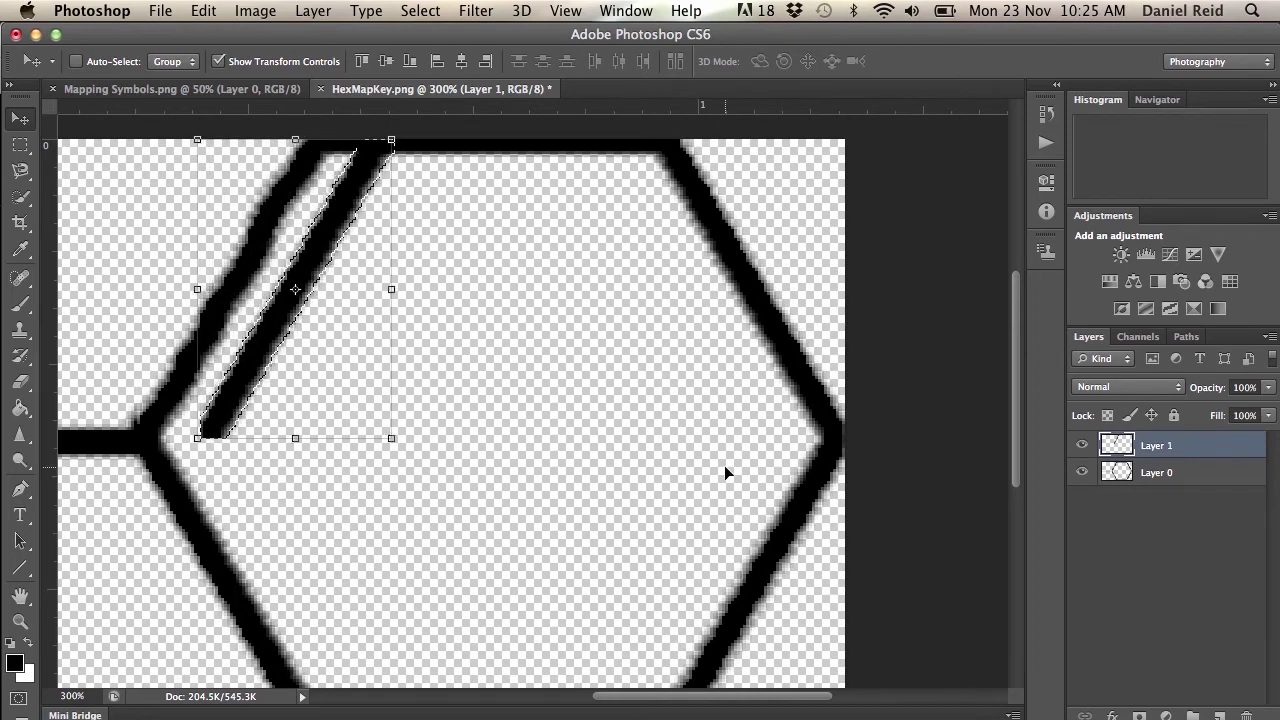
{"action": "key", "text": "Left"}
{"action": "key", "text": "Left"}
{"action": "key", "text": "Left"}
{"action": "key", "text": "Left"}
{"action": "key", "text": "Left"}
{"action": "key", "text": "Left"}
{"action": "key", "text": "Left"}
{"action": "key", "text": "Left"}
{"action": "key", "text": "Left"}
{"action": "key", "text": "Left"}
{"action": "key", "text": "Left"}
{"action": "key", "text": "Left"}
{"action": "key", "text": "Left"}
{"action": "key", "text": "Left"}
{"action": "key", "text": "Left"}
{"action": "key", "text": "Left"}
{"action": "key", "text": "Left"}
{"action": "key", "text": "Left"}
{"action": "key", "text": "Left"}
{"action": "key", "text": "Left"}
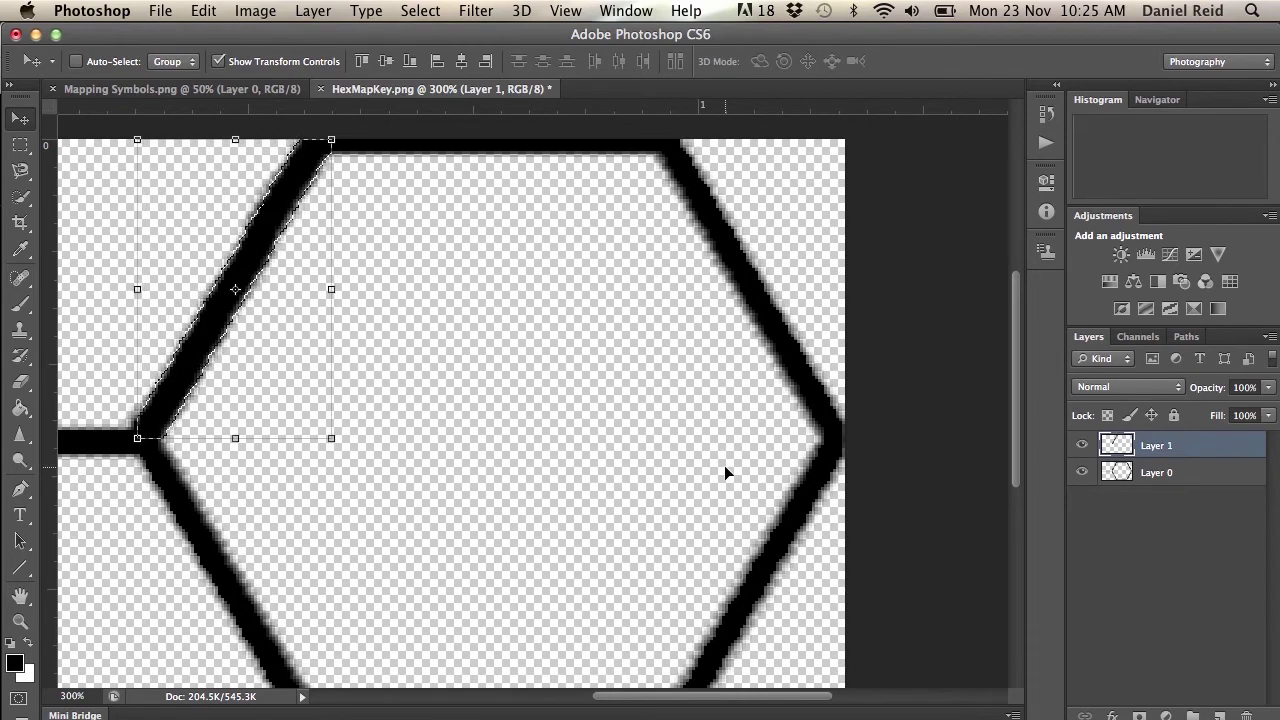
{"action": "key", "text": "Right"}
{"action": "key", "text": "Left"}
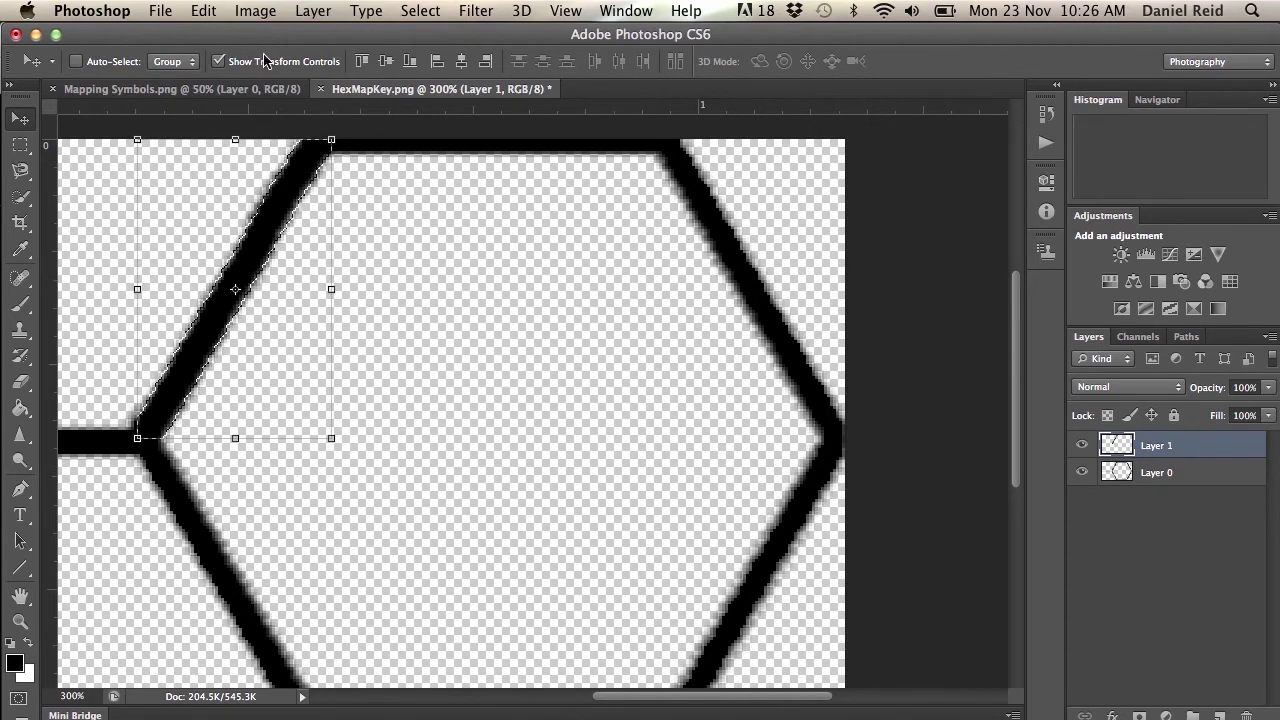
{"action": "left_click", "coordinate": [219, 61]}
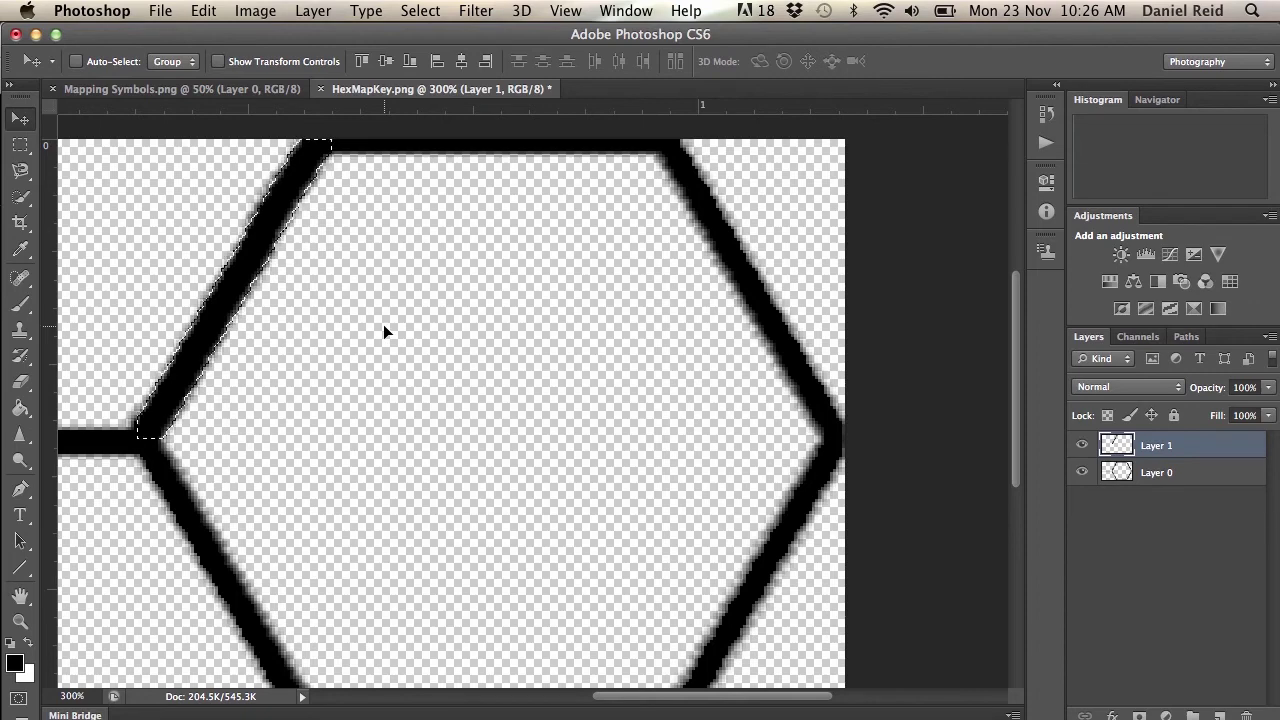
{"action": "key", "text": "super+d"}
- Merge HexMapKey's two layers into one hexagon
{"action": "left_click", "coordinate": [313, 10]}
{"action": "scroll", "coordinate": [407, 370], "scroll_direction": "down", "scroll_amount": 5}
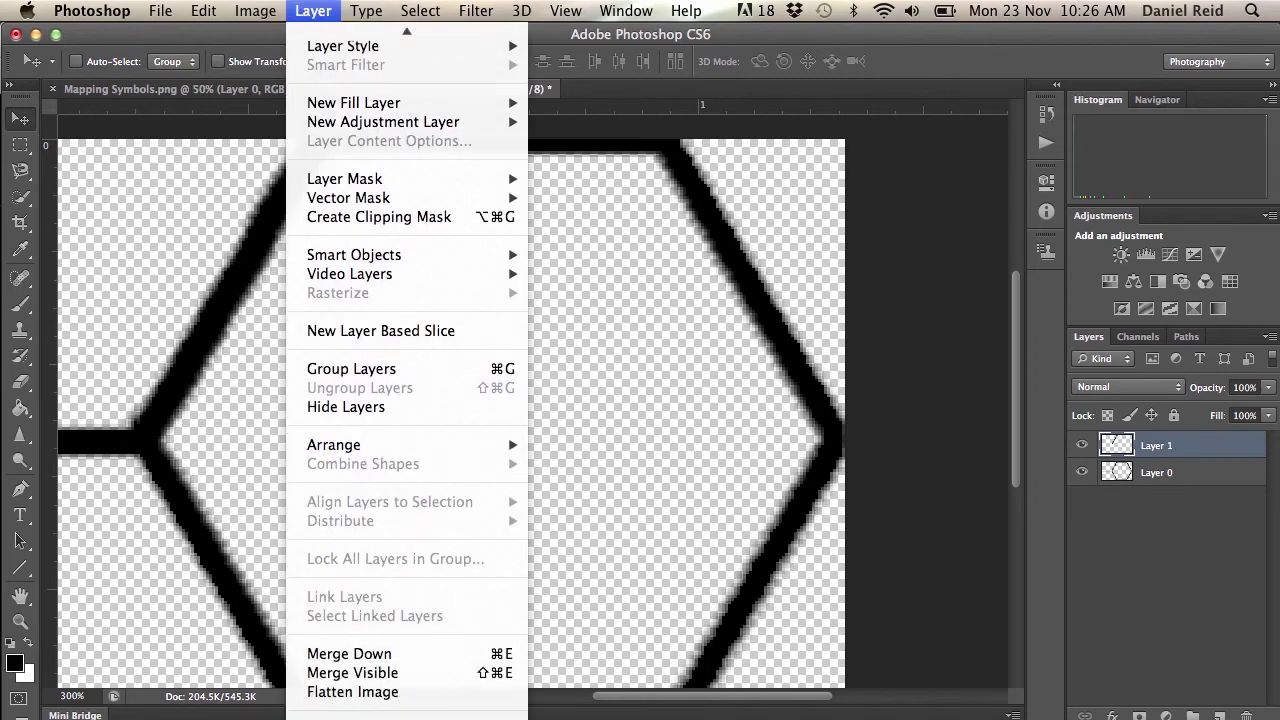
{"action": "left_click", "coordinate": [352, 673]}
{"action": "key", "text": "g"}
- Define the hexagon as a pattern named 'Hex Key 300x300px'
{"action": "left_click", "coordinate": [203, 10]}
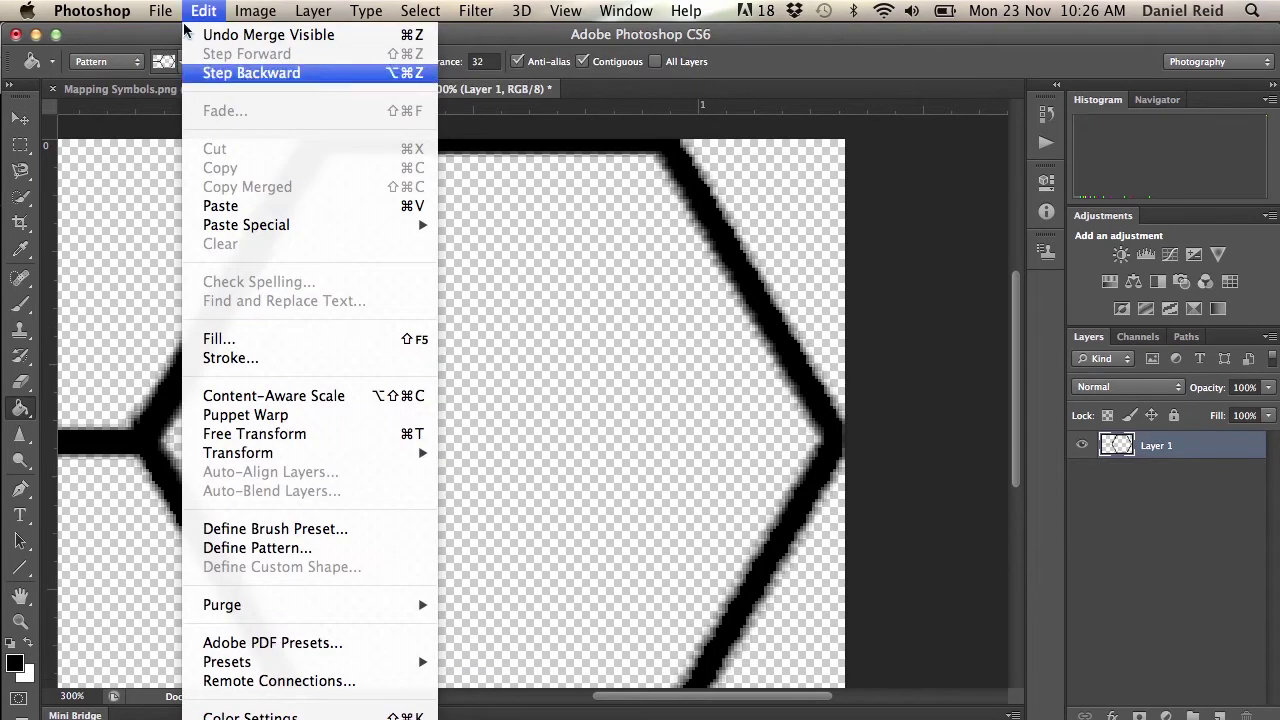
{"action": "left_click", "coordinate": [257, 548]}
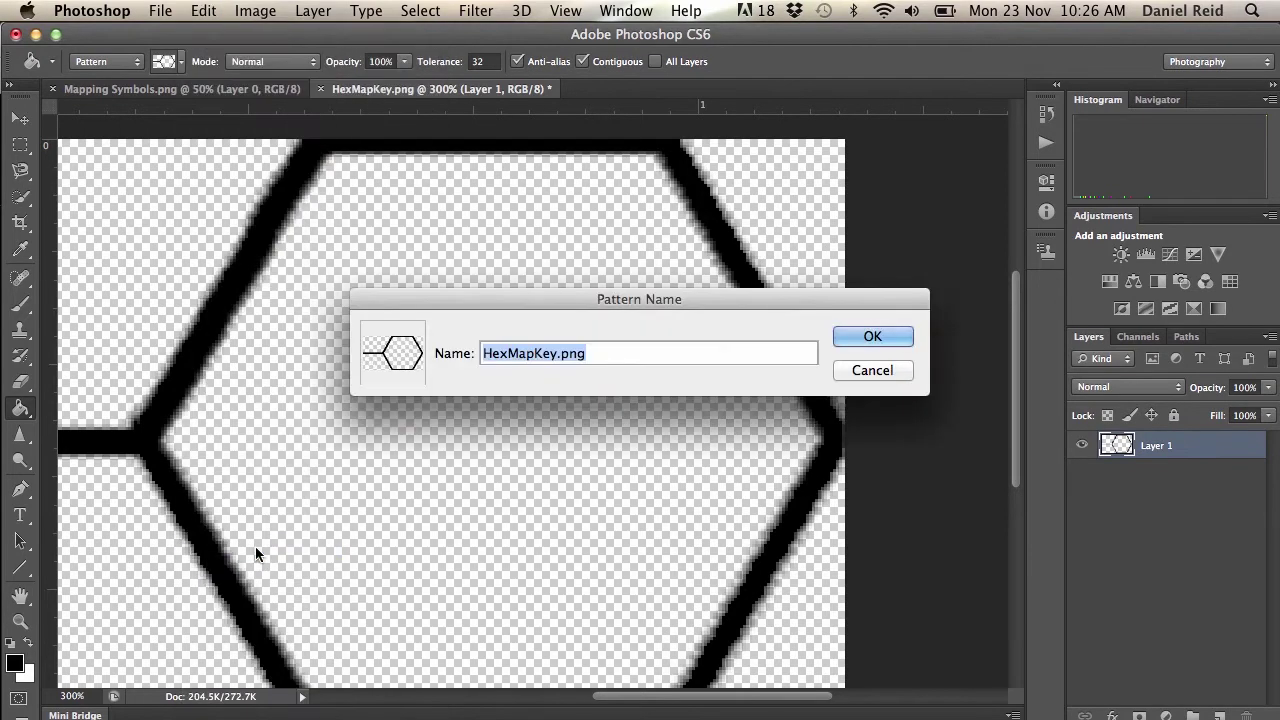
{"action": "key", "text": "BackSpace"}
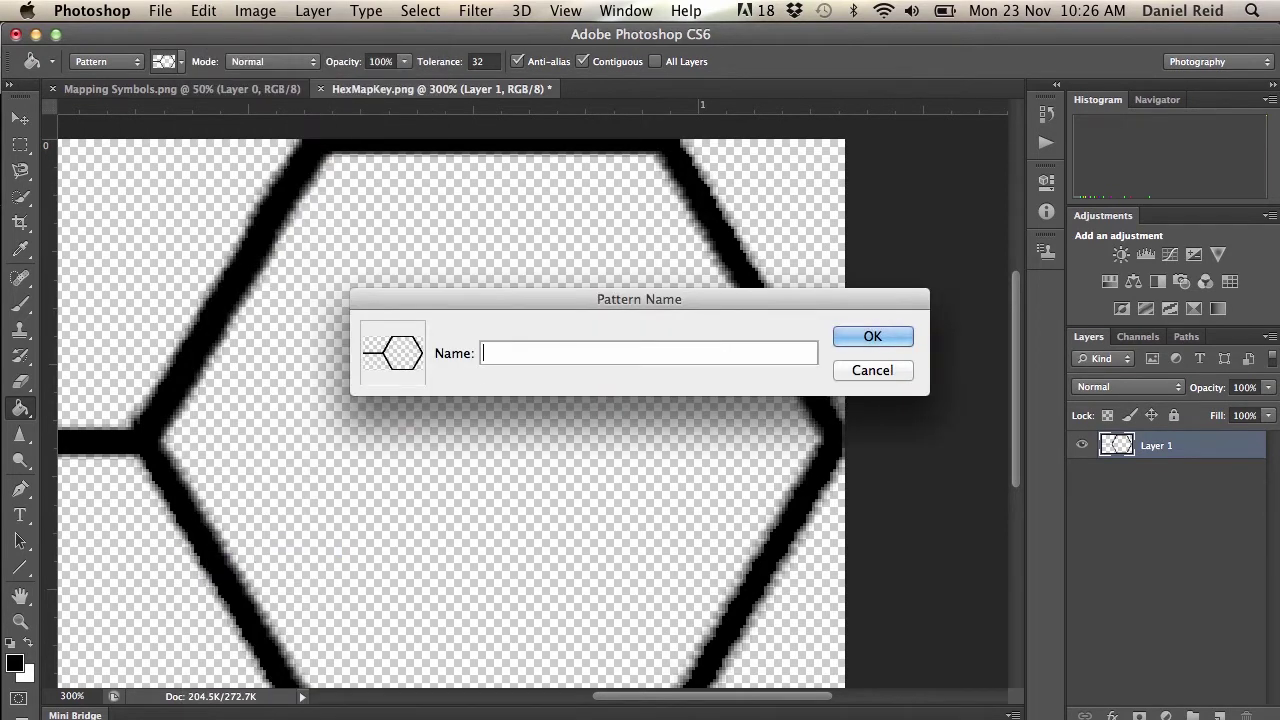
{"action": "type", "text": "Hex Key 300x300px"}
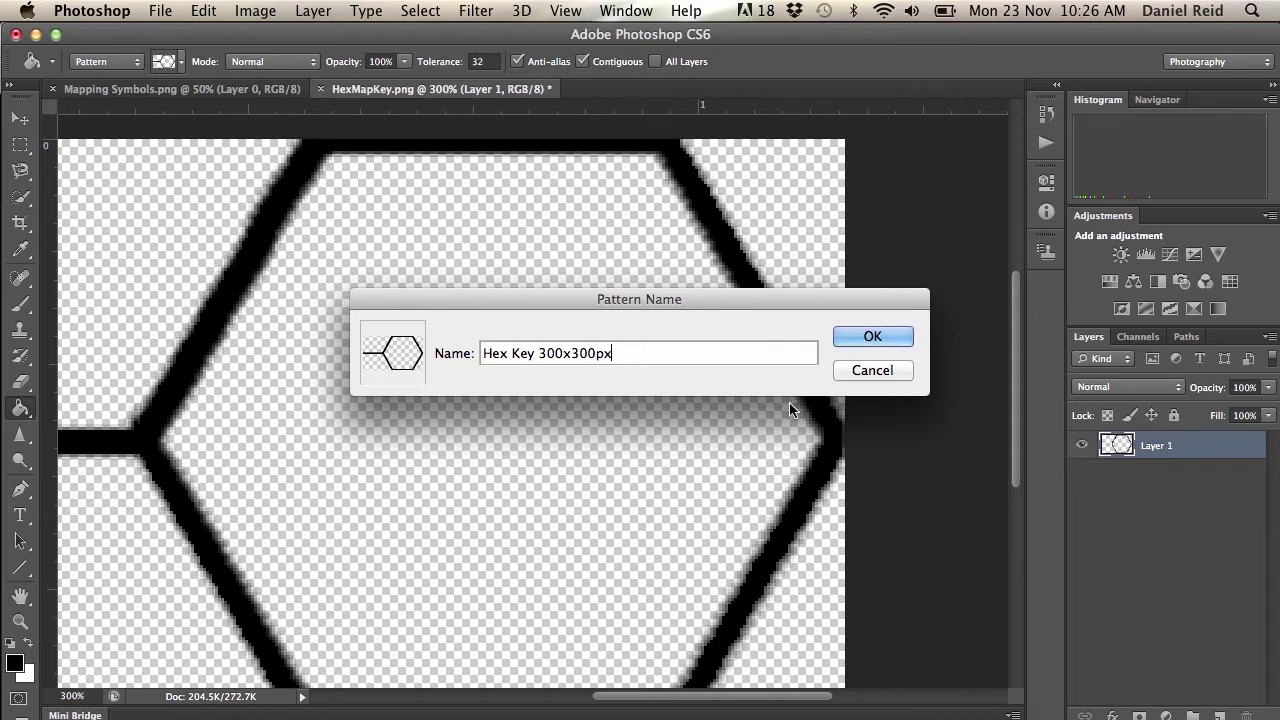
{"action": "left_click", "coordinate": [847, 341]}
- Switch to Mapping Symbols and start a new document named 'Sample Map'
{"action": "key", "text": "ctrl+Tab"}
{"action": "left_click", "coordinate": [161, 10]}
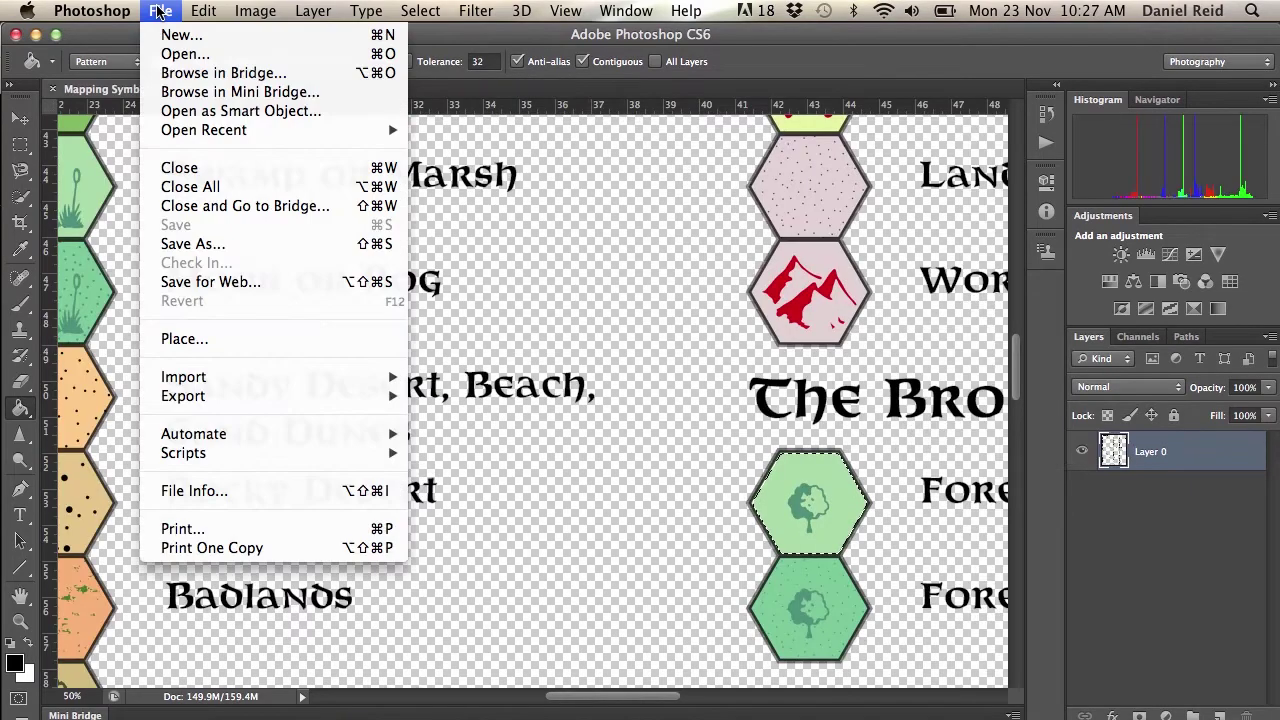
{"action": "left_click", "coordinate": [181, 35]}
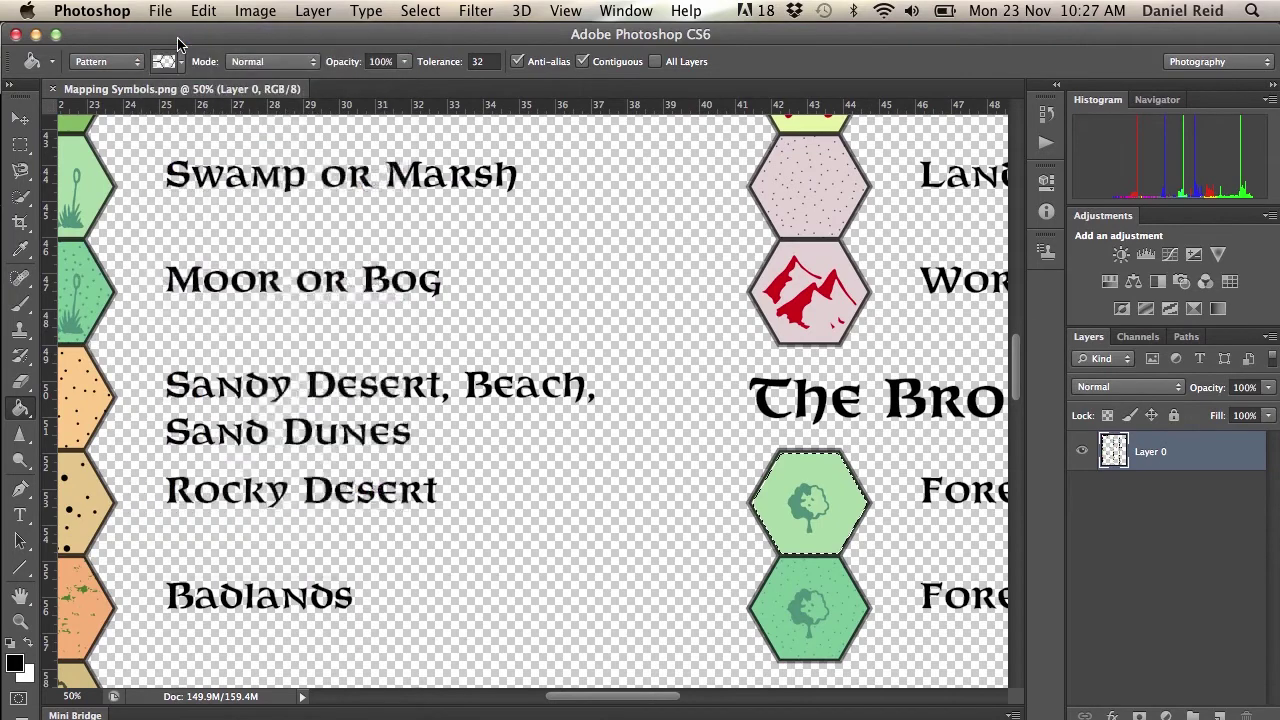
{"action": "type", "text": "S"}
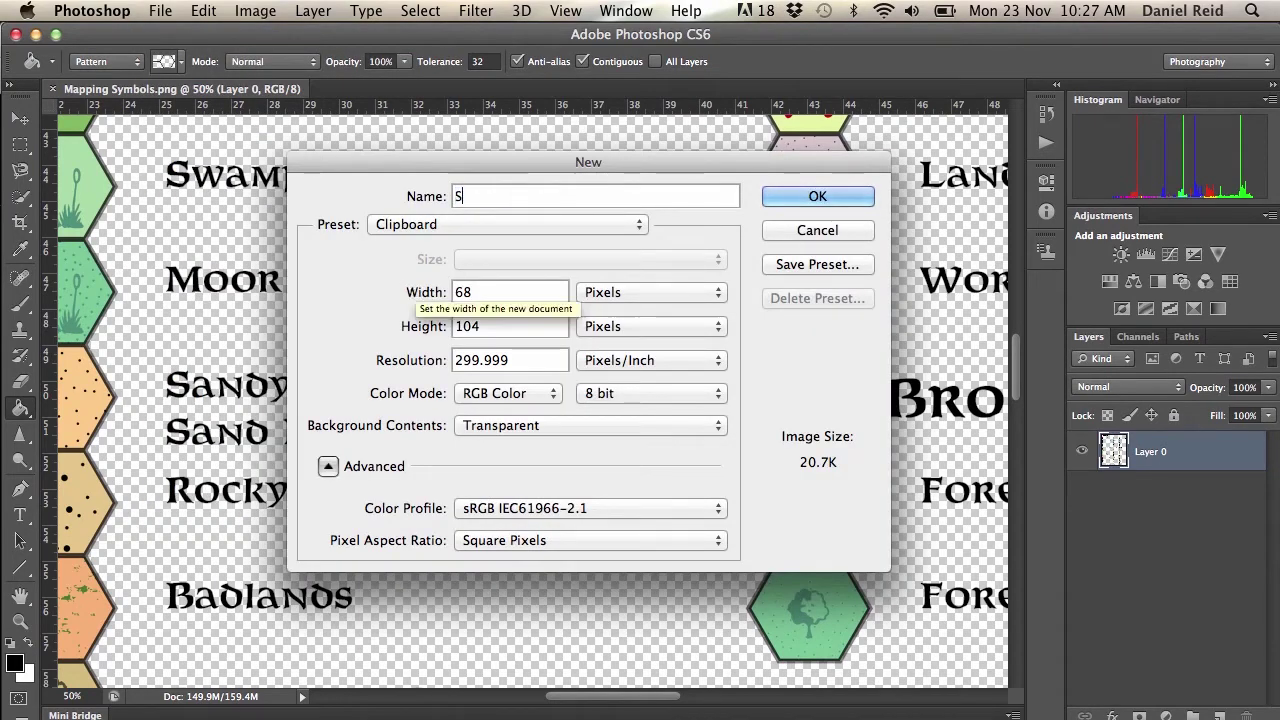
{"action": "type", "text": "ample Map"}
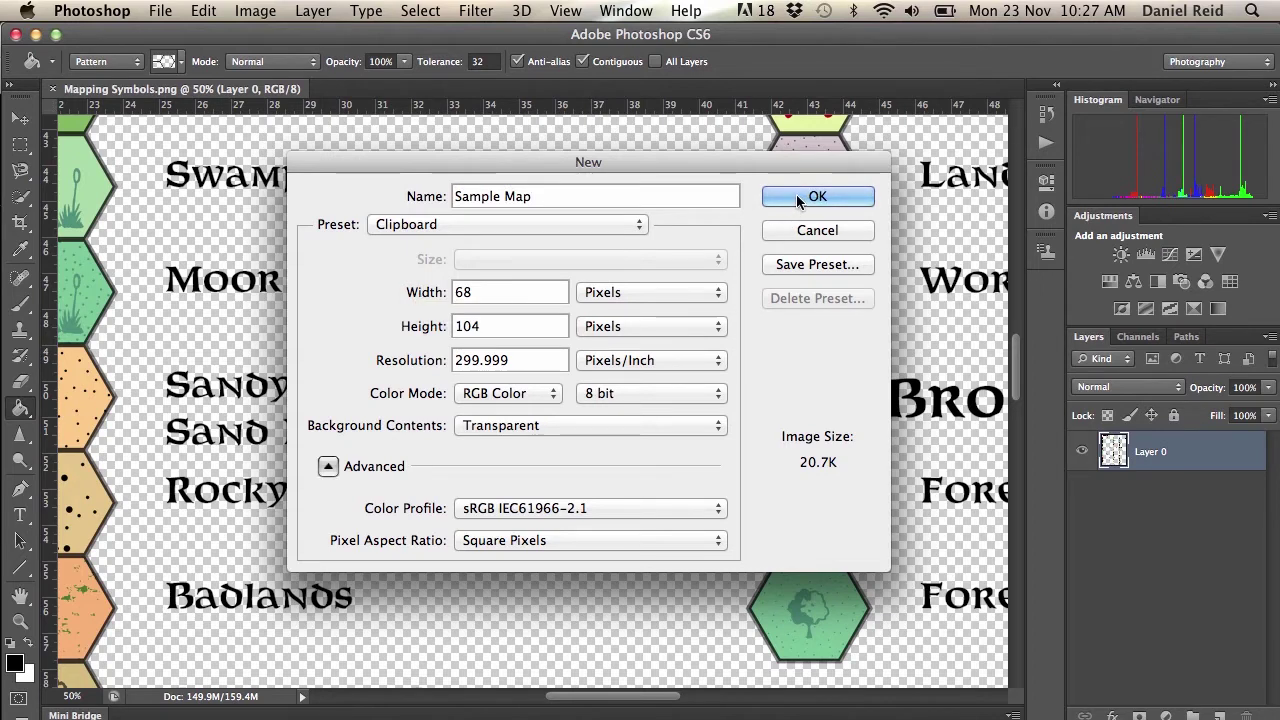
- Set the document to 10 × 8 inches at 300 pixels/inch and create it
{"action": "left_click", "coordinate": [592, 292]}
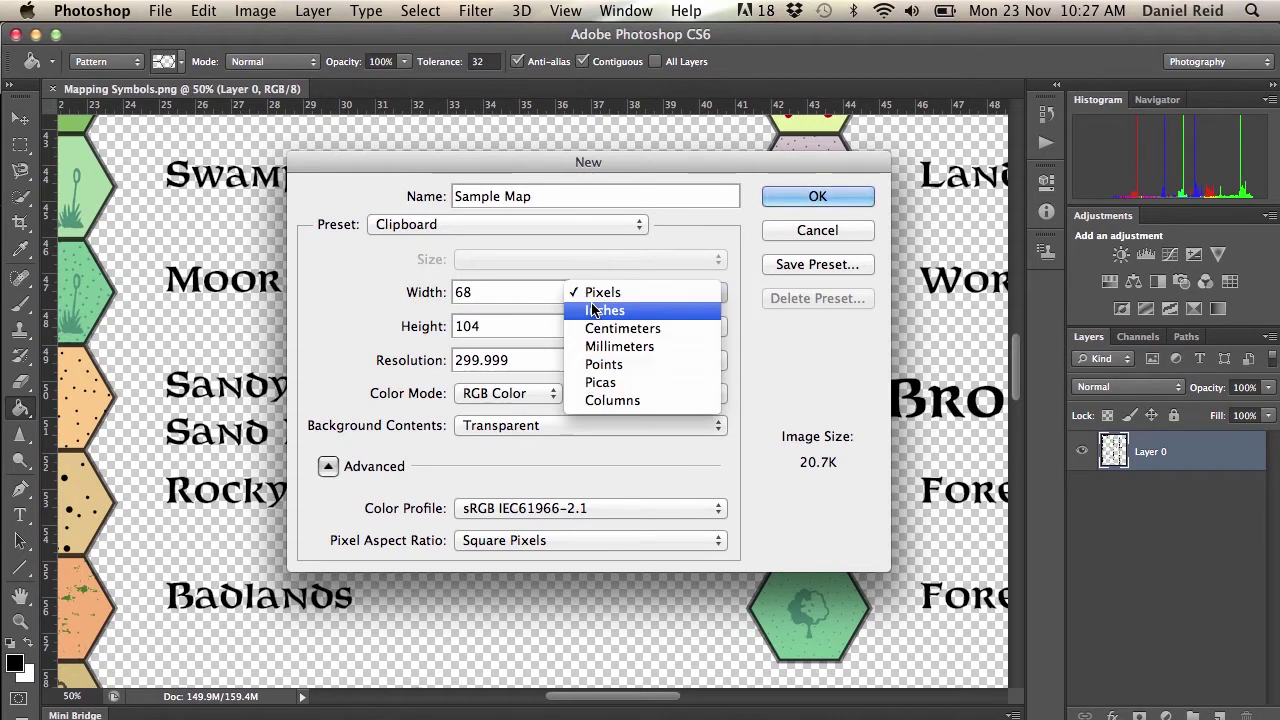
{"action": "left_click", "coordinate": [612, 316]}
{"action": "double_click", "coordinate": [498, 289]}
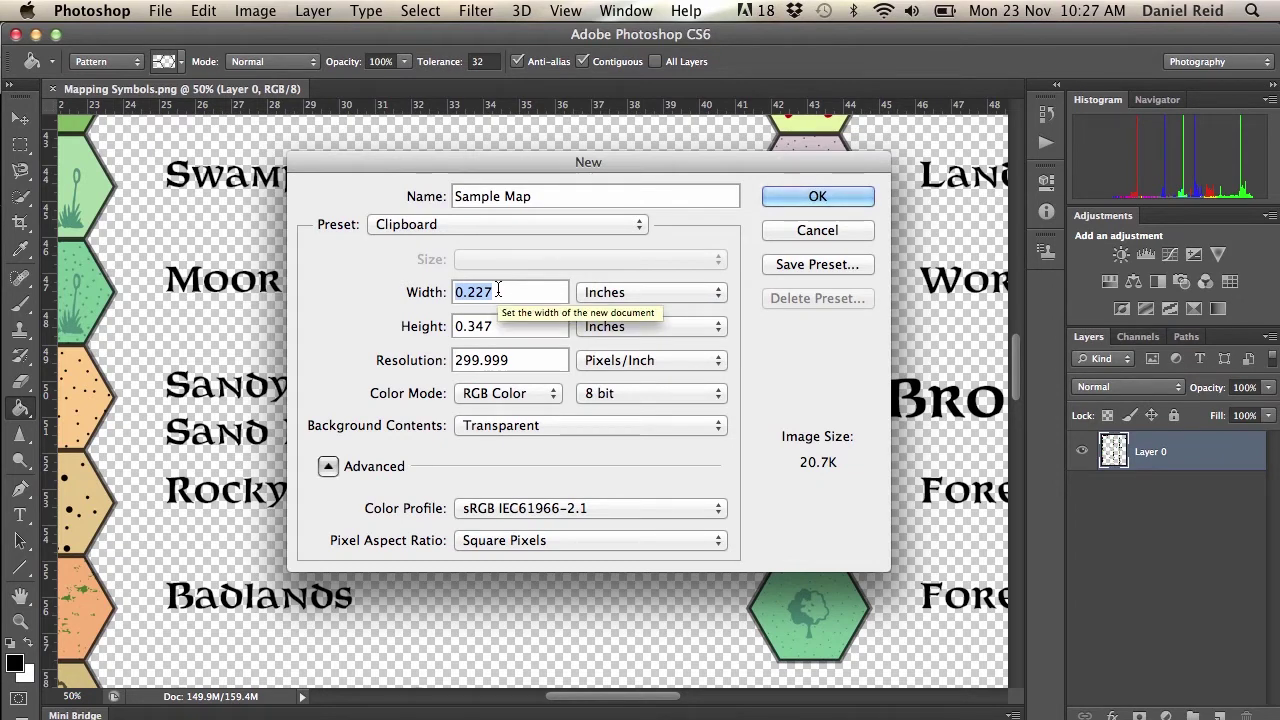
{"action": "type", "text": "10"}
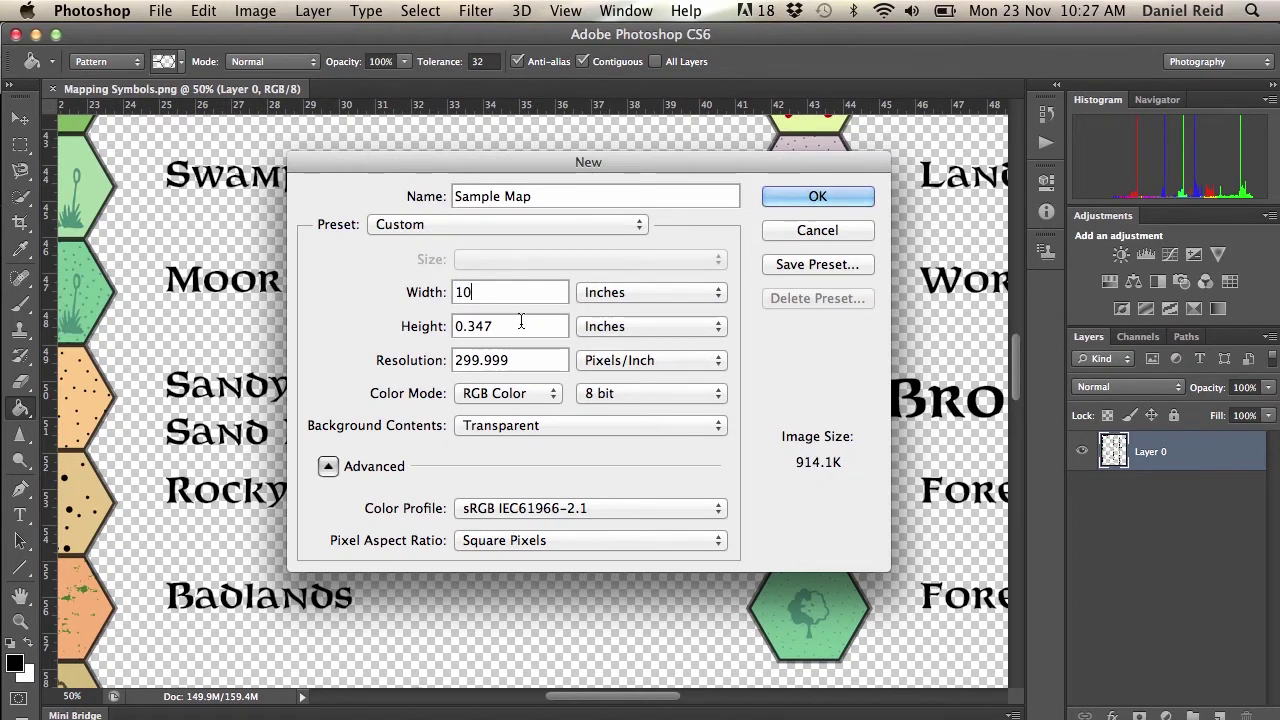
{"action": "left_click_drag", "start_coordinate": [519, 325], "coordinate": [450, 327]}
{"action": "type", "text": "8"}
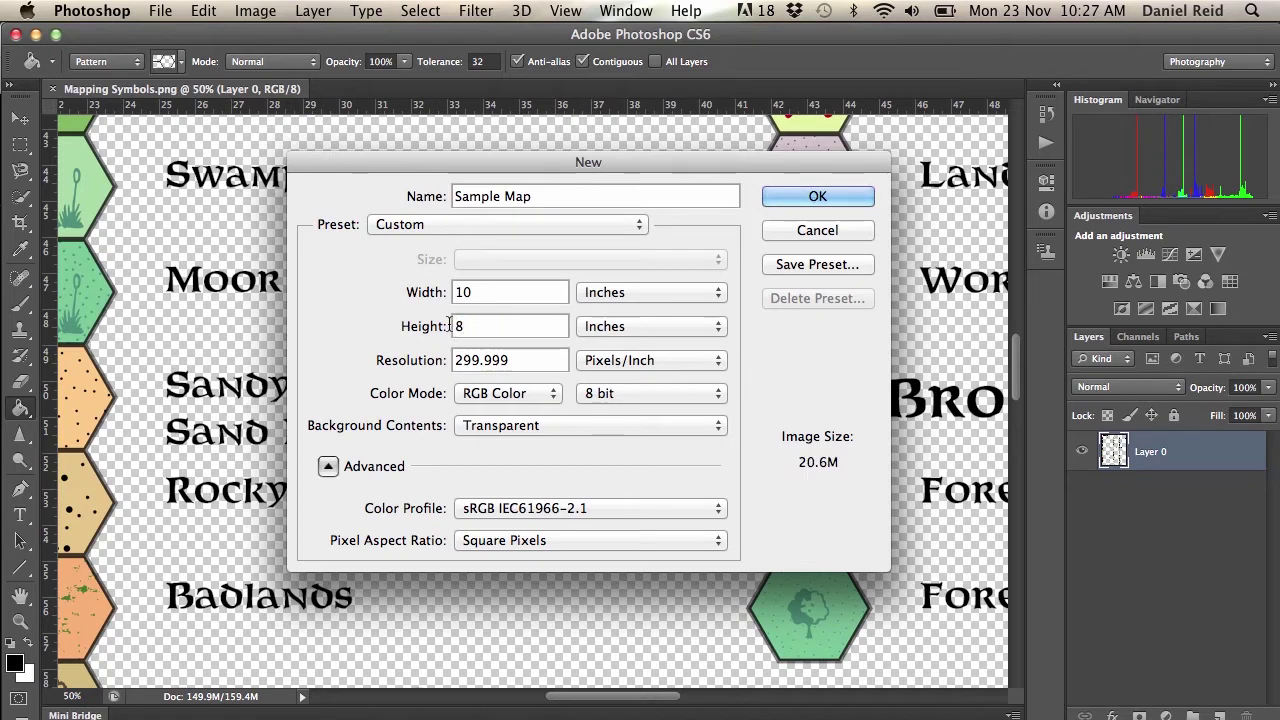
{"action": "left_click_drag", "start_coordinate": [521, 364], "coordinate": [450, 363]}
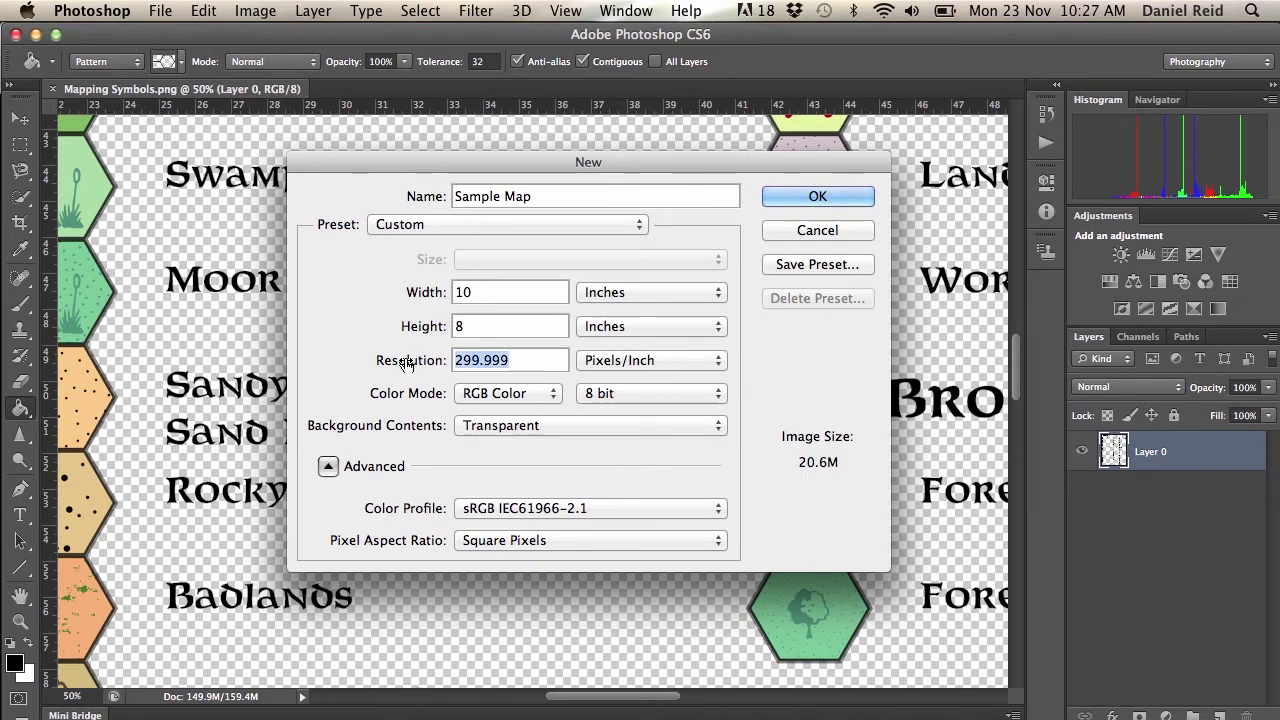
{"action": "type", "text": "300"}
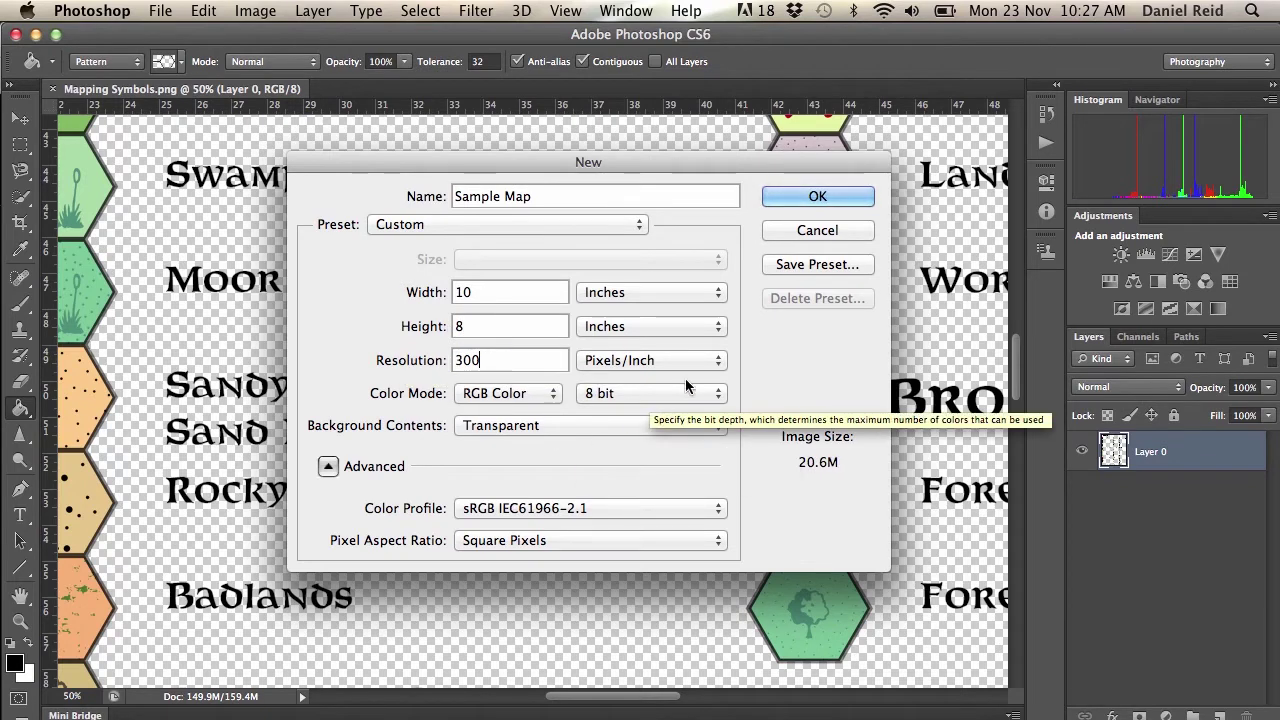
{"action": "left_click", "coordinate": [781, 197]}
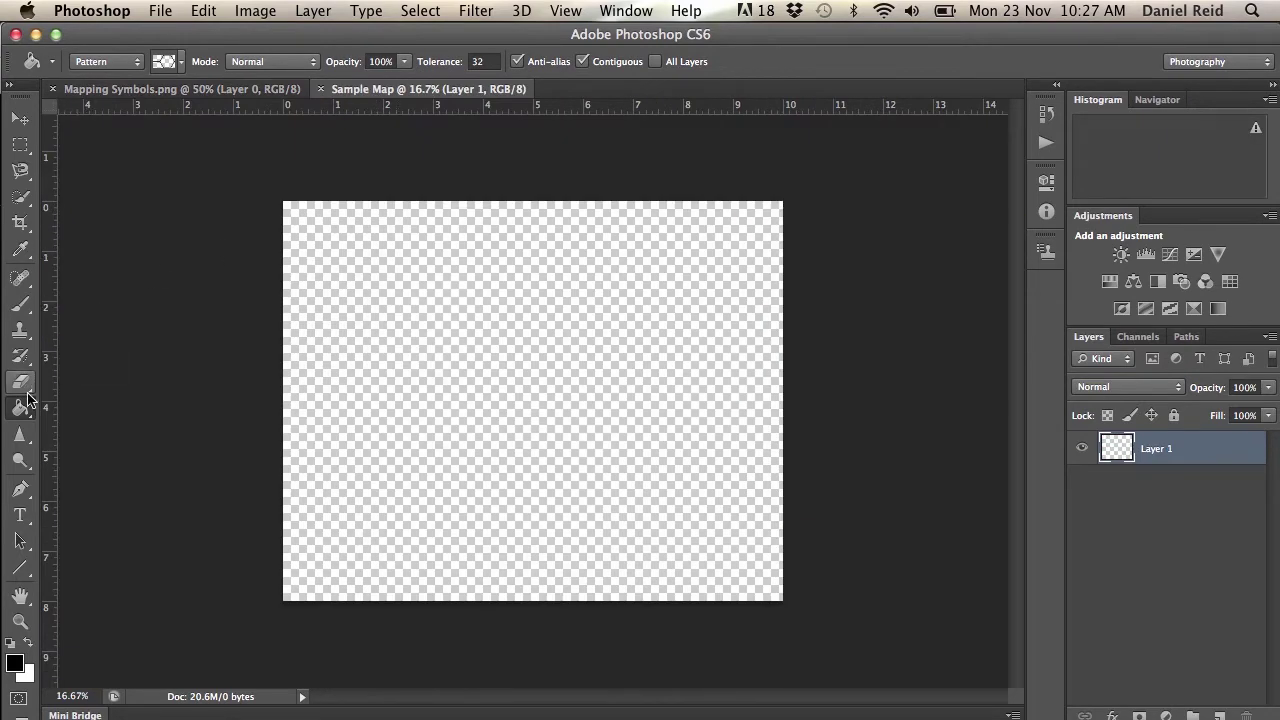
- Paint-bucket fill the Sample Map canvas with the Hex Key pattern, then return to Mapping Symbols.png
{"action": "left_click", "coordinate": [181, 62]}
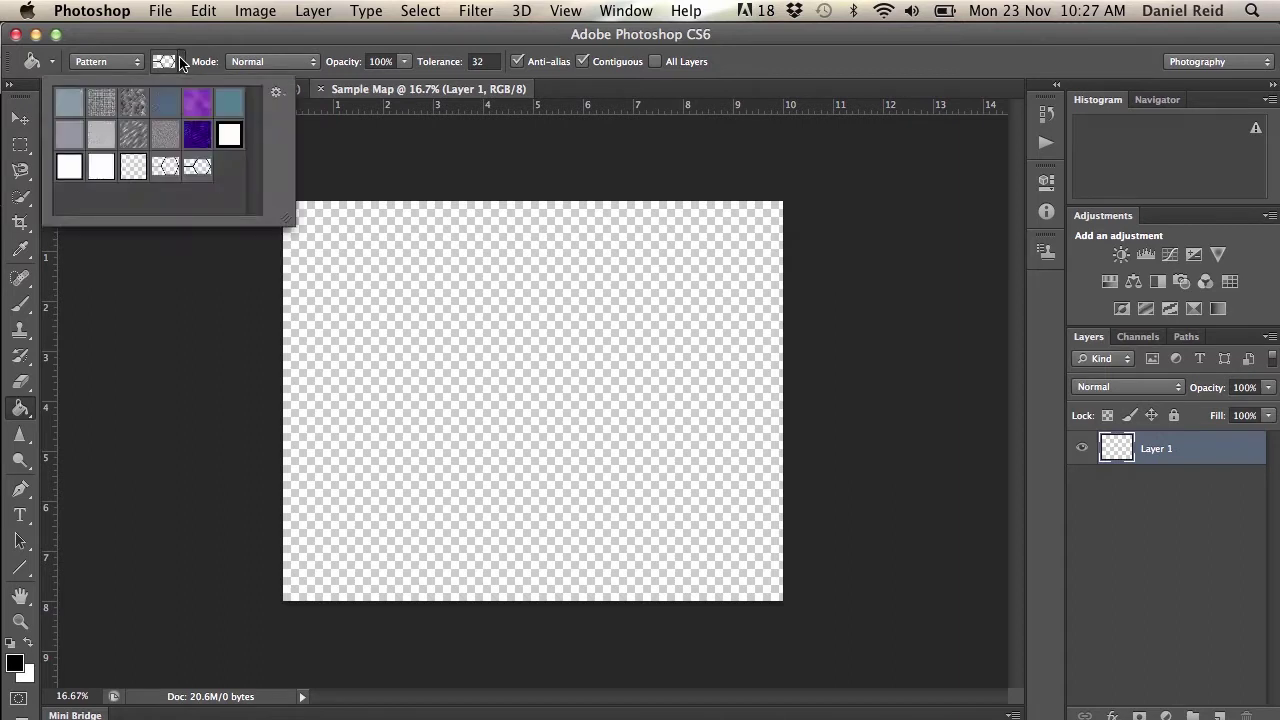
{"action": "left_click", "coordinate": [199, 167]}
{"action": "left_click", "coordinate": [390, 339]}
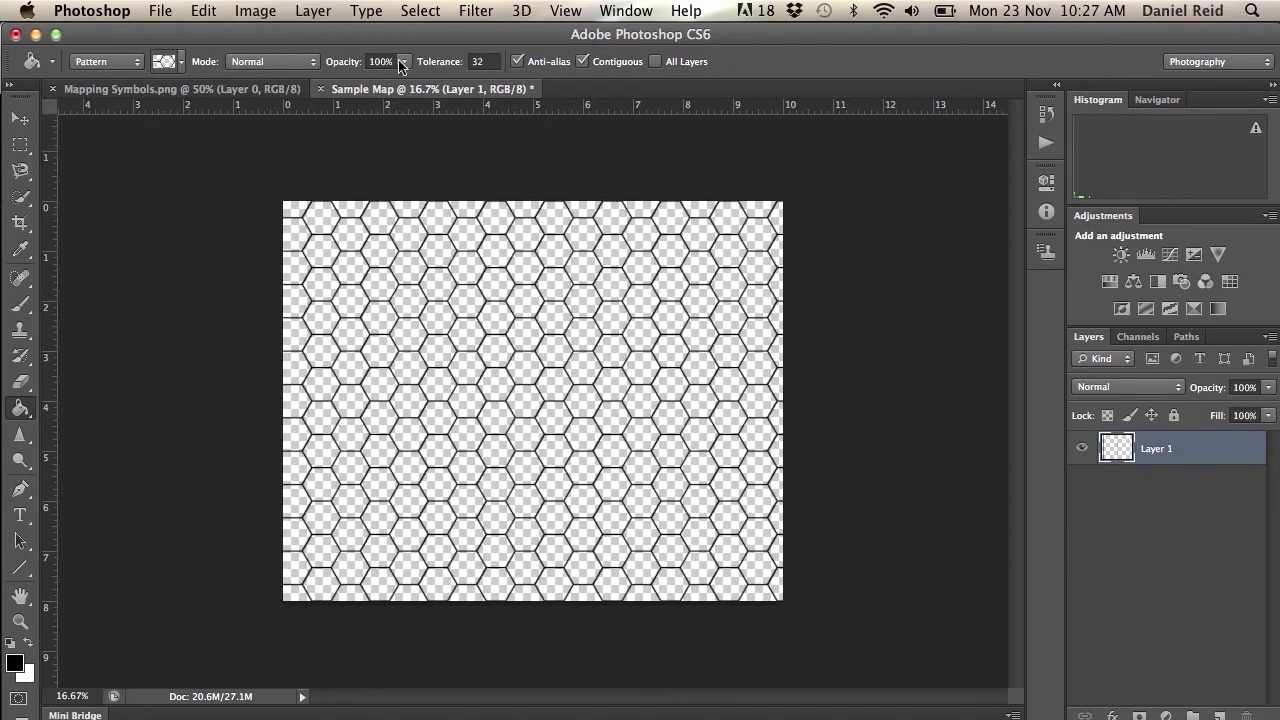
{"action": "left_click", "coordinate": [253, 92]}
{"action": "key", "text": "w"}
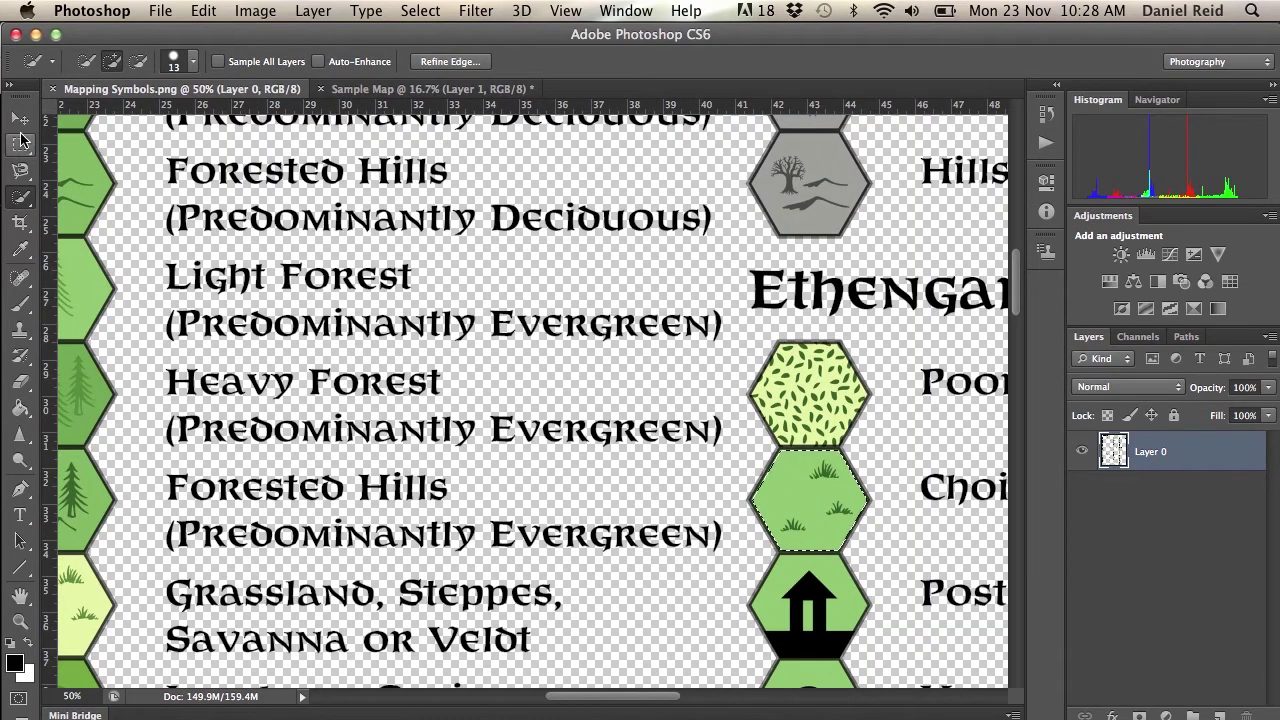
- With the Move tool and its bounding box on, drag the grass hexagon into the Sample Map
{"action": "left_click", "coordinate": [22, 120]}
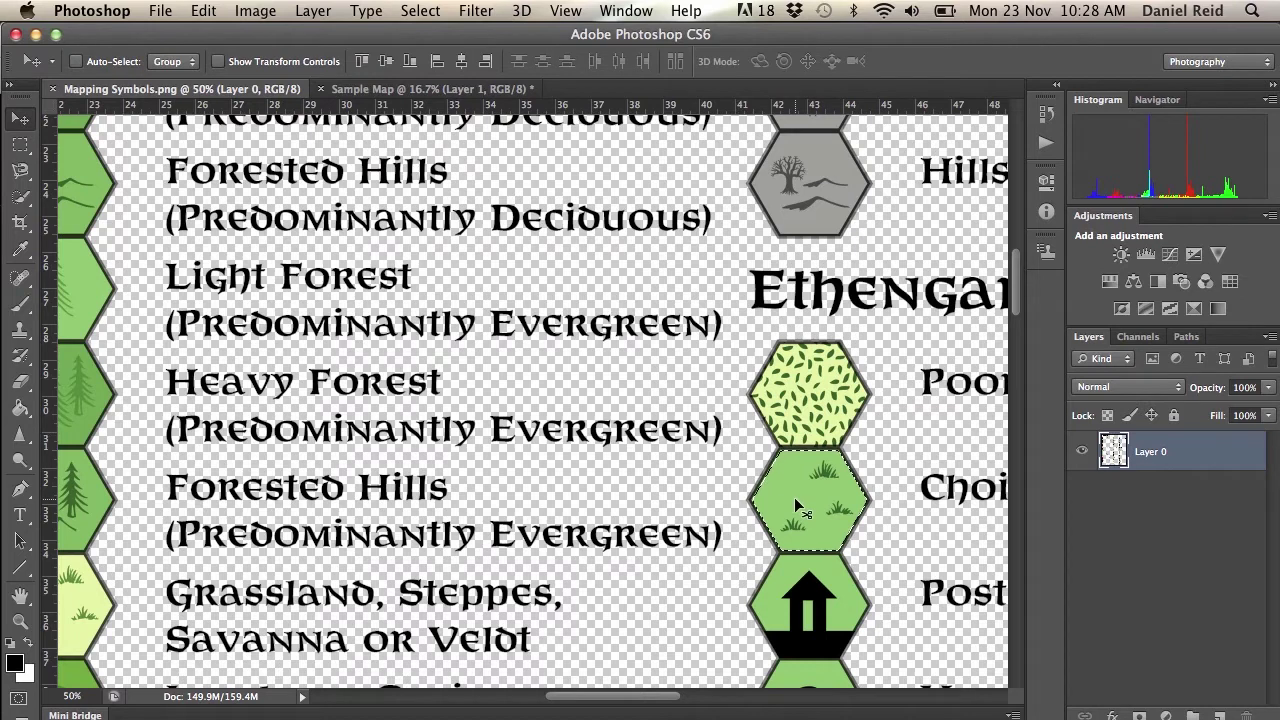
{"action": "left_click", "coordinate": [219, 61]}
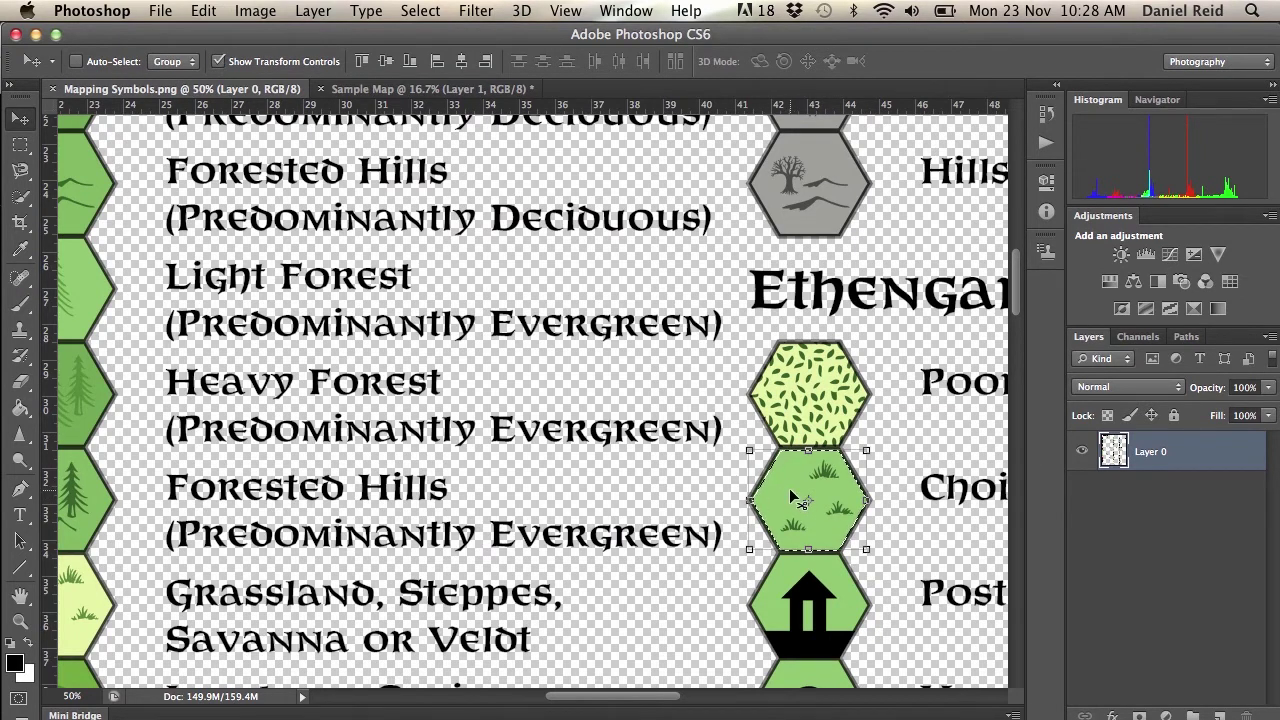
{"action": "left_click_drag", "start_coordinate": [788, 493], "coordinate": [487, 254]}
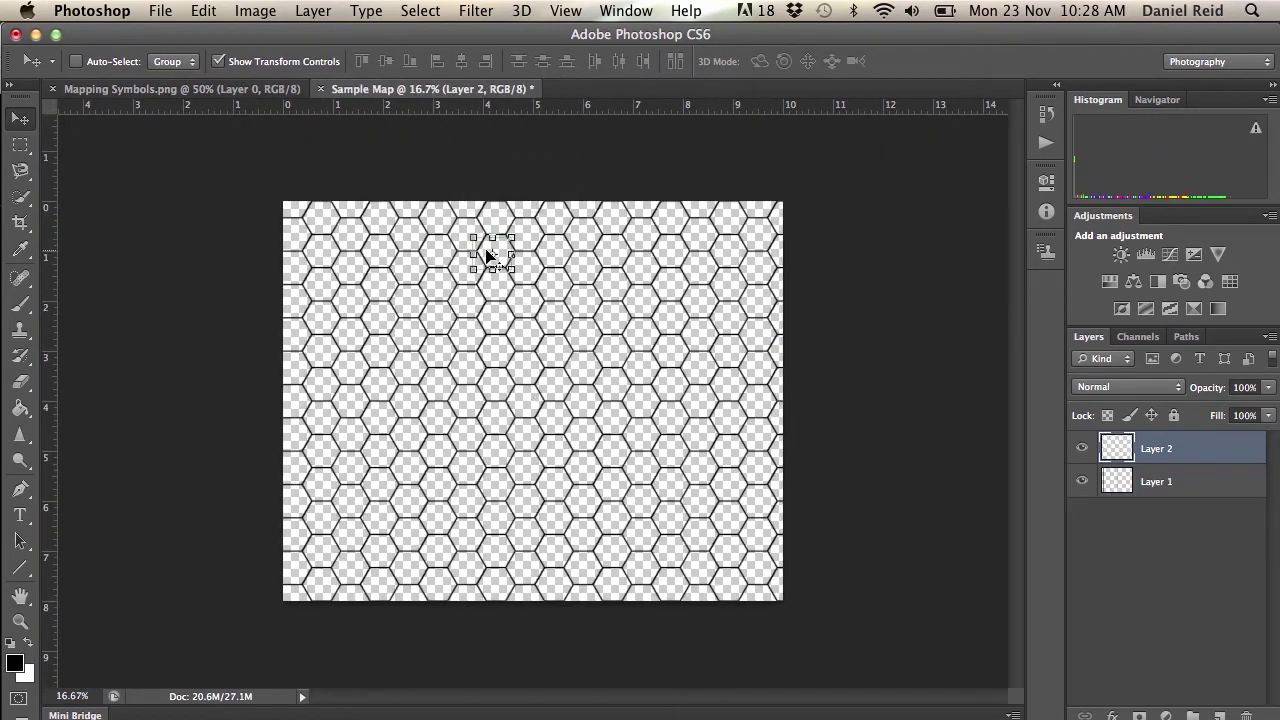
- Zoom to 50% and nudge the grass hexagon into one grid cell
{"action": "left_click", "coordinate": [74, 695]}
{"action": "key", "text": "Return"}
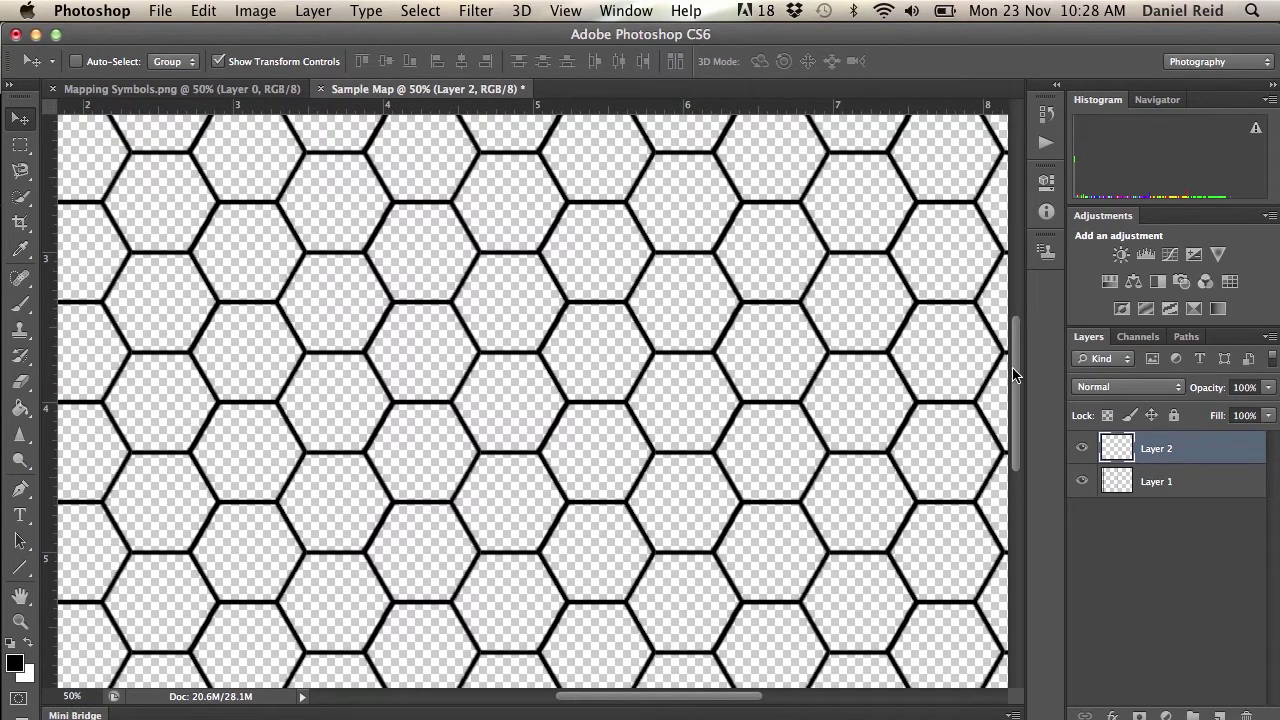
{"action": "left_click_drag", "start_coordinate": [1013, 374], "coordinate": [1013, 278]}
{"action": "key", "text": "Right"}
{"action": "key", "text": "Right"}
{"action": "key", "text": "Right"}
{"action": "key", "text": "Right"}
{"action": "key", "text": "Right"}
{"action": "key", "text": "Right"}
{"action": "key", "text": "Right"}
{"action": "key", "text": "Right"}
{"action": "key", "text": "Right"}
{"action": "key", "text": "Right"}
{"action": "key", "text": "Right"}
{"action": "key", "text": "Right"}
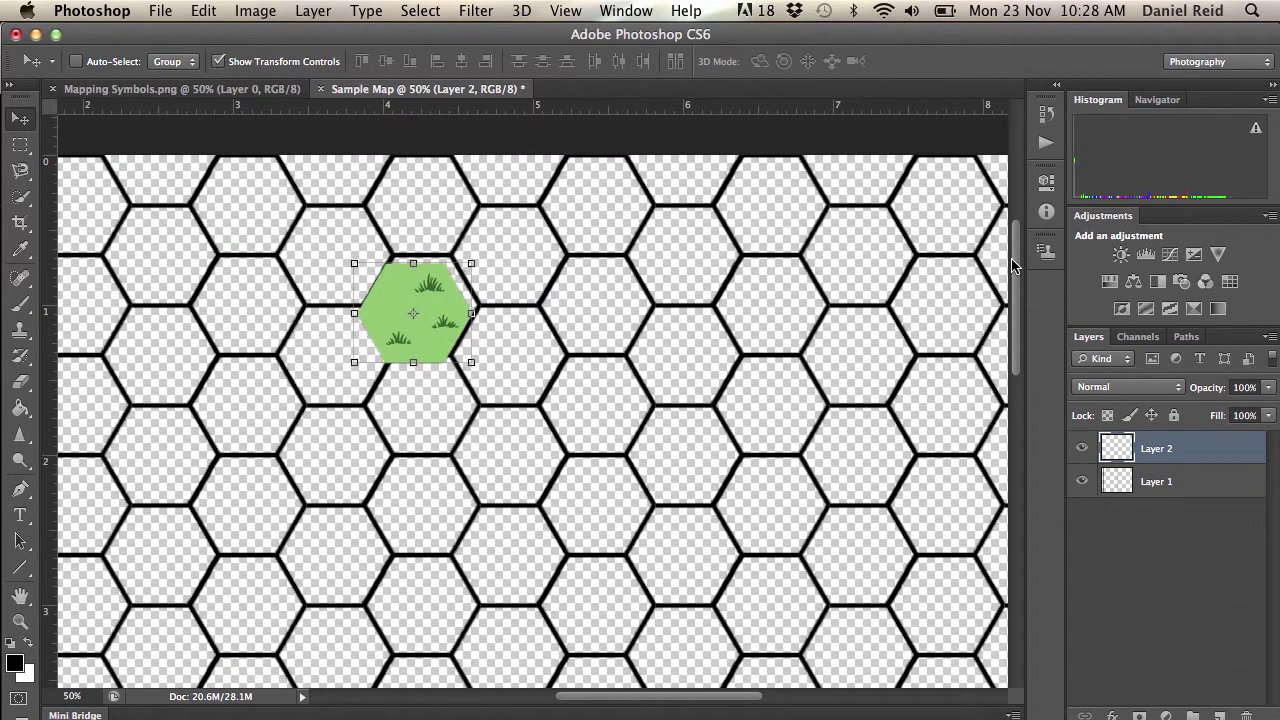
{"action": "key", "text": "Up"}
{"action": "key", "text": "Up"}
{"action": "key", "text": "Up"}
{"action": "key", "text": "Up"}
{"action": "key", "text": "Up"}
{"action": "key", "text": "Up"}
{"action": "key", "text": "Up"}
{"action": "key", "text": "Up"}
{"action": "key", "text": "Up"}
{"action": "key", "text": "Up"}
{"action": "key", "text": "Up"}
{"action": "key", "text": "Up"}
{"action": "key", "text": "Up"}
{"action": "key", "text": "Up"}
{"action": "key", "text": "Up"}
{"action": "key", "text": "Up"}
{"action": "key", "text": "Right"}
{"action": "key", "text": "Right"}
{"action": "key", "text": "Right"}
{"action": "key", "text": "Right"}
{"action": "key", "text": "Right"}
{"action": "key", "text": "Right"}
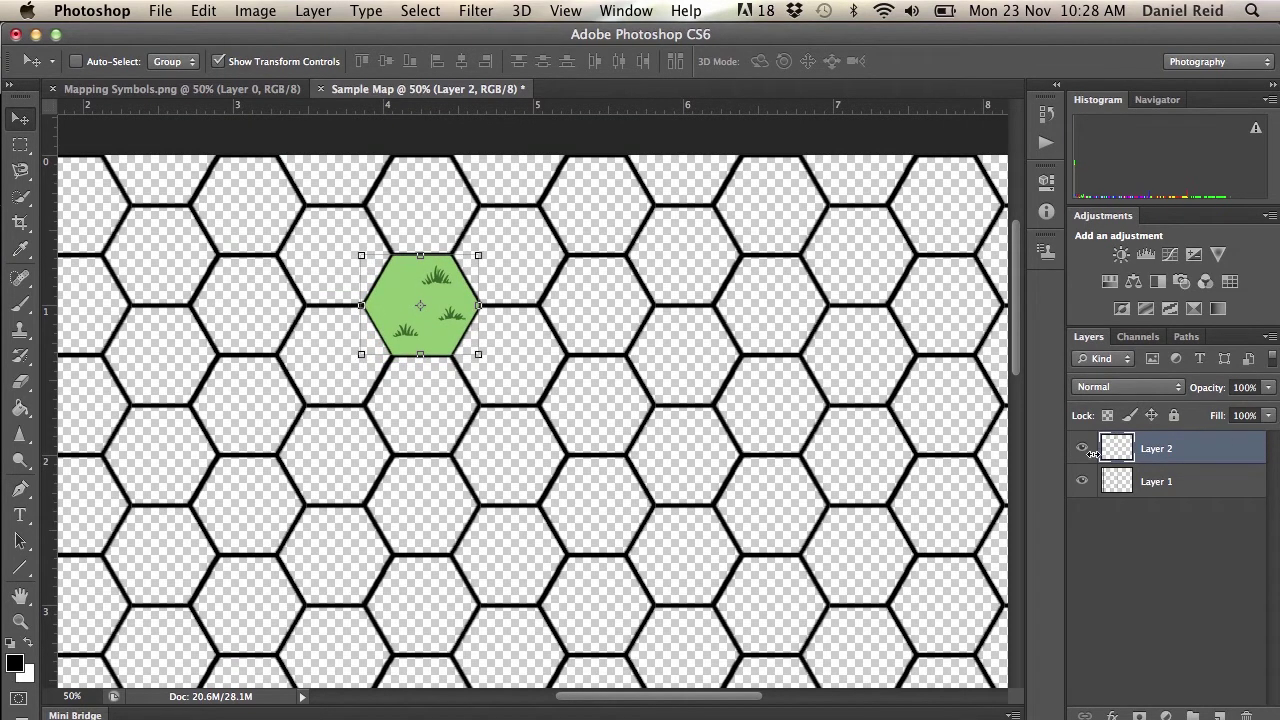
- Move the grass layer below Layer 1 and rename Layer 1 to 'Grid'
{"action": "left_click_drag", "start_coordinate": [1116, 448], "coordinate": [1119, 506]}
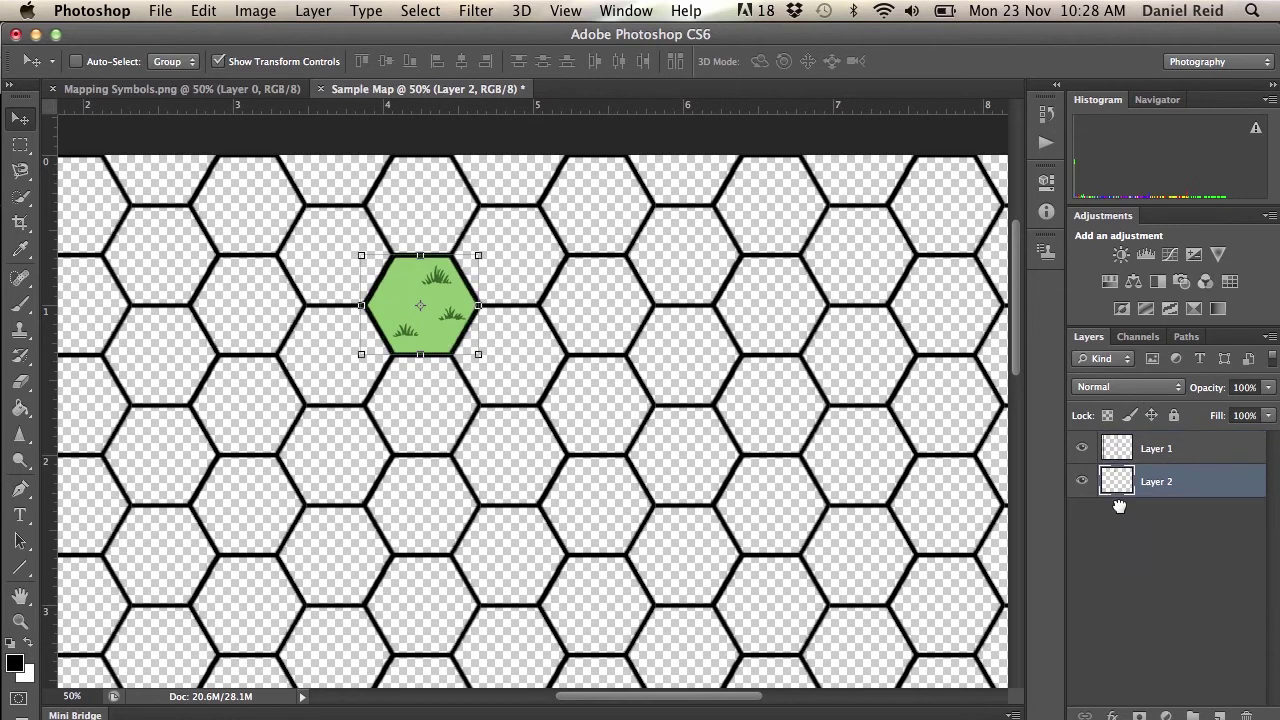
{"action": "left_click", "coordinate": [1150, 452]}
{"action": "double_click", "coordinate": [1156, 449]}
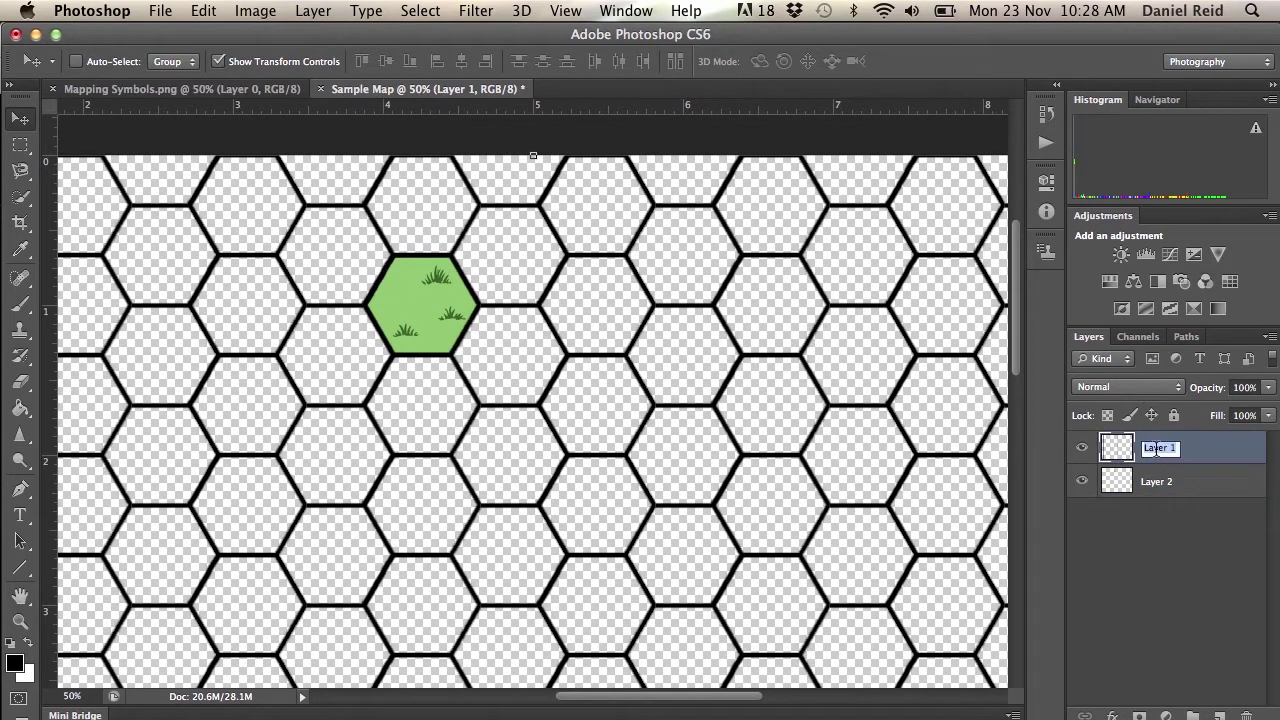
{"action": "type", "text": "Grid"}
{"action": "key", "text": "Return"}
{"action": "left_click", "coordinate": [1081, 449]}
{"action": "left_click", "coordinate": [1081, 449]}
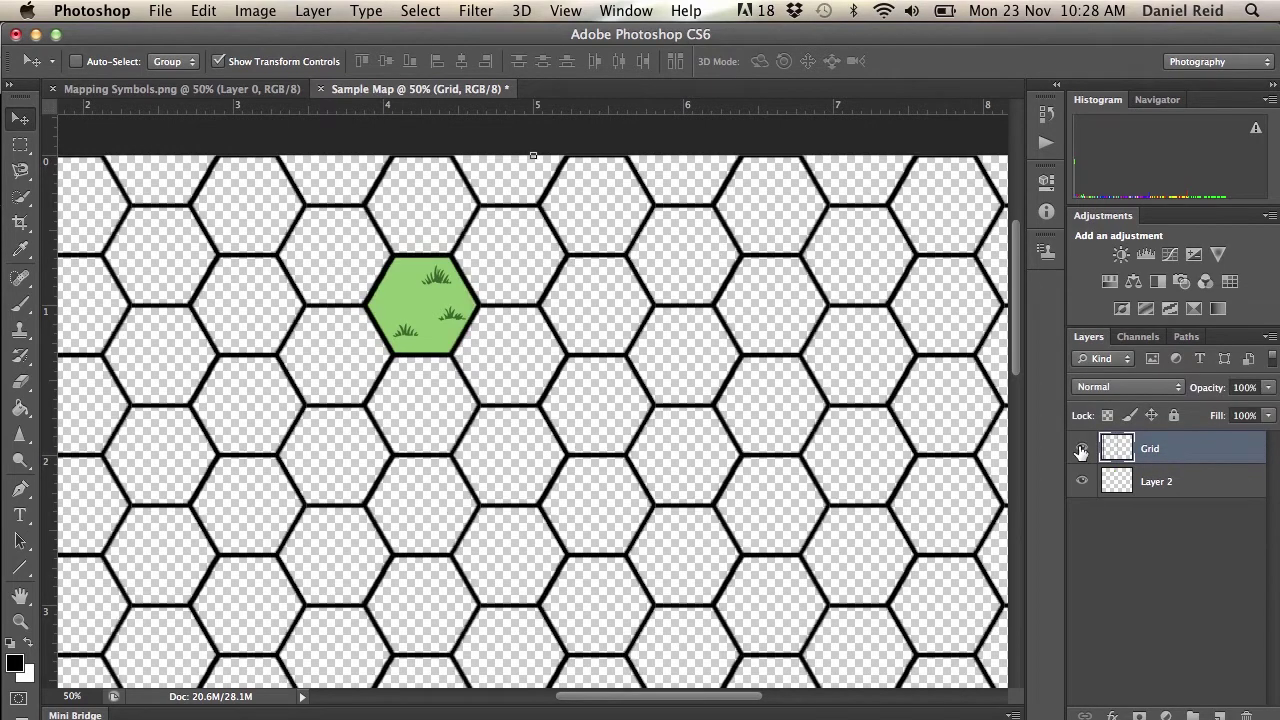
- Rename Layer 2, holding the grass tile, to 'Grazing Land'
{"action": "left_click", "coordinate": [1155, 483]}
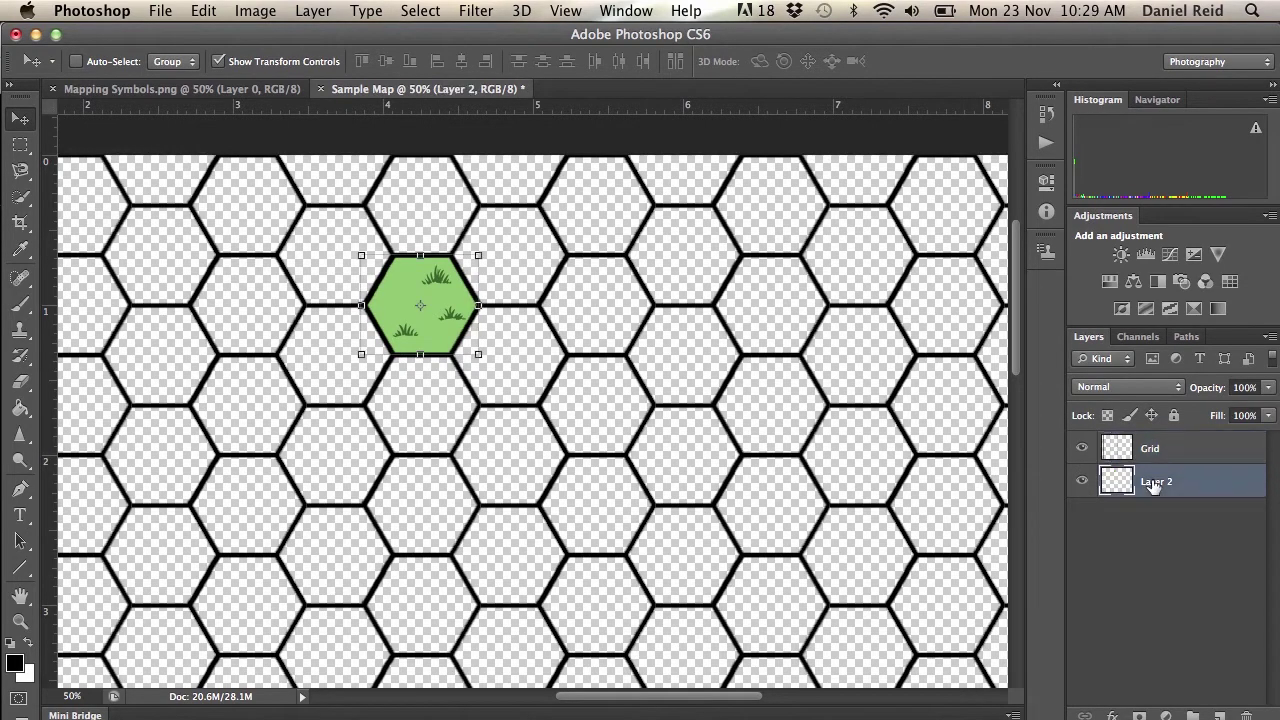
{"action": "left_click", "coordinate": [268, 90]}
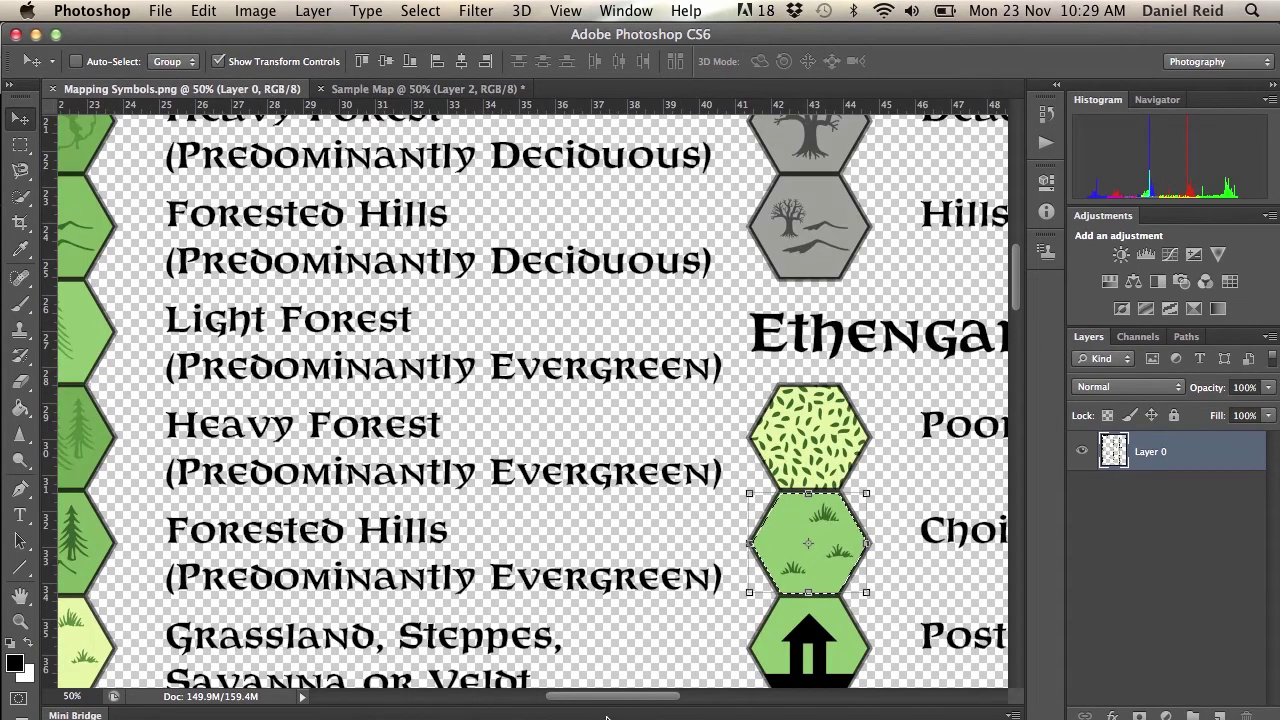
{"action": "left_click_drag", "start_coordinate": [615, 702], "coordinate": [674, 702]}
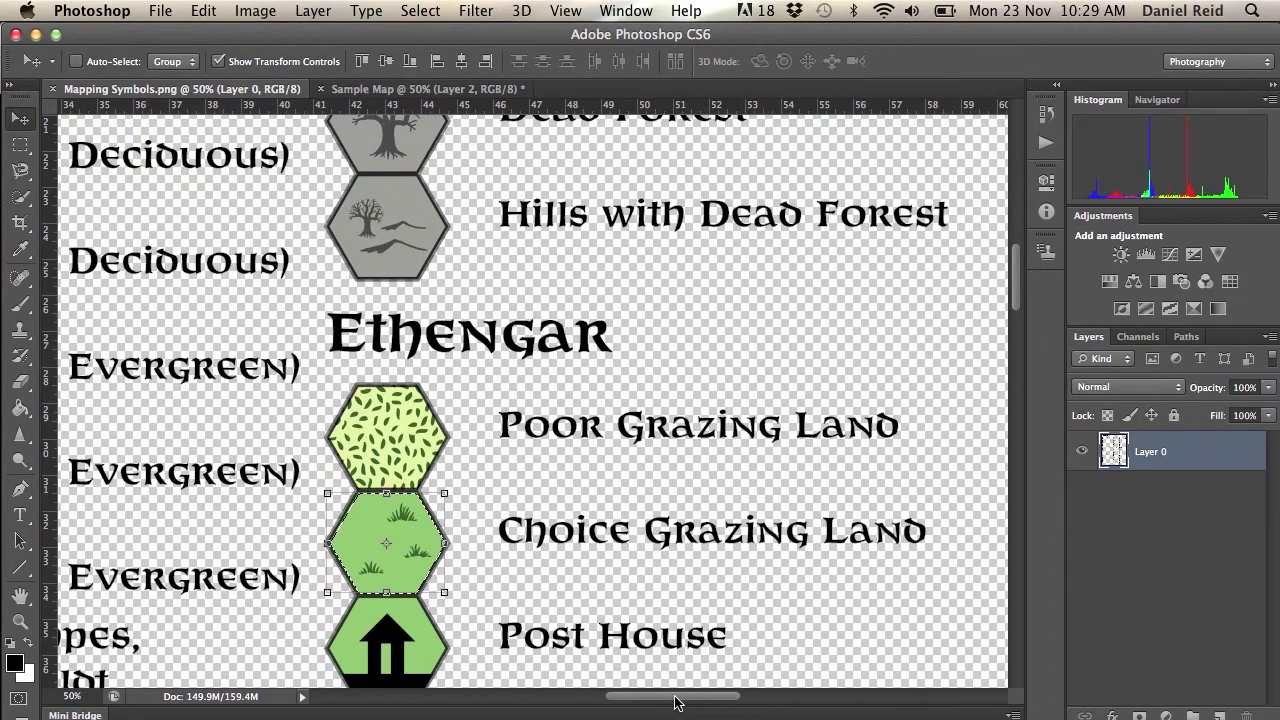
{"action": "left_click_drag", "start_coordinate": [638, 438], "coordinate": [978, 478]}
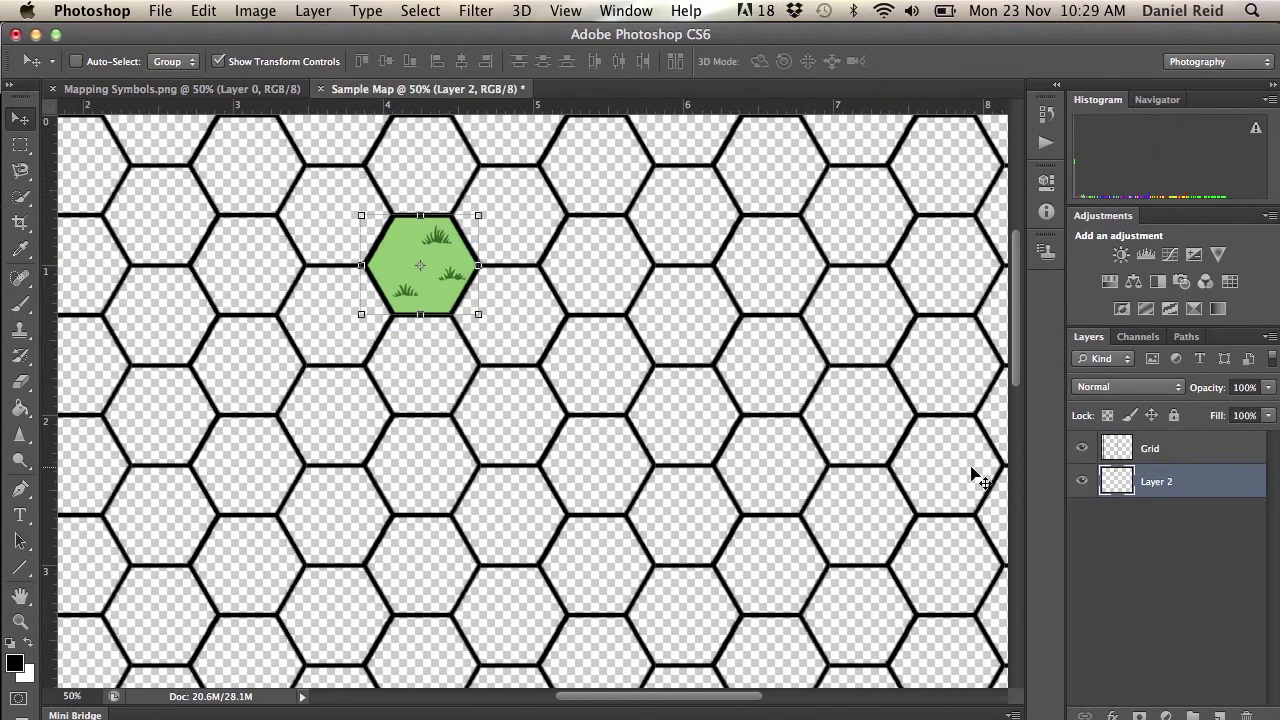
{"action": "double_click", "coordinate": [1158, 483]}
{"action": "type", "text": "Grazing Lan"}
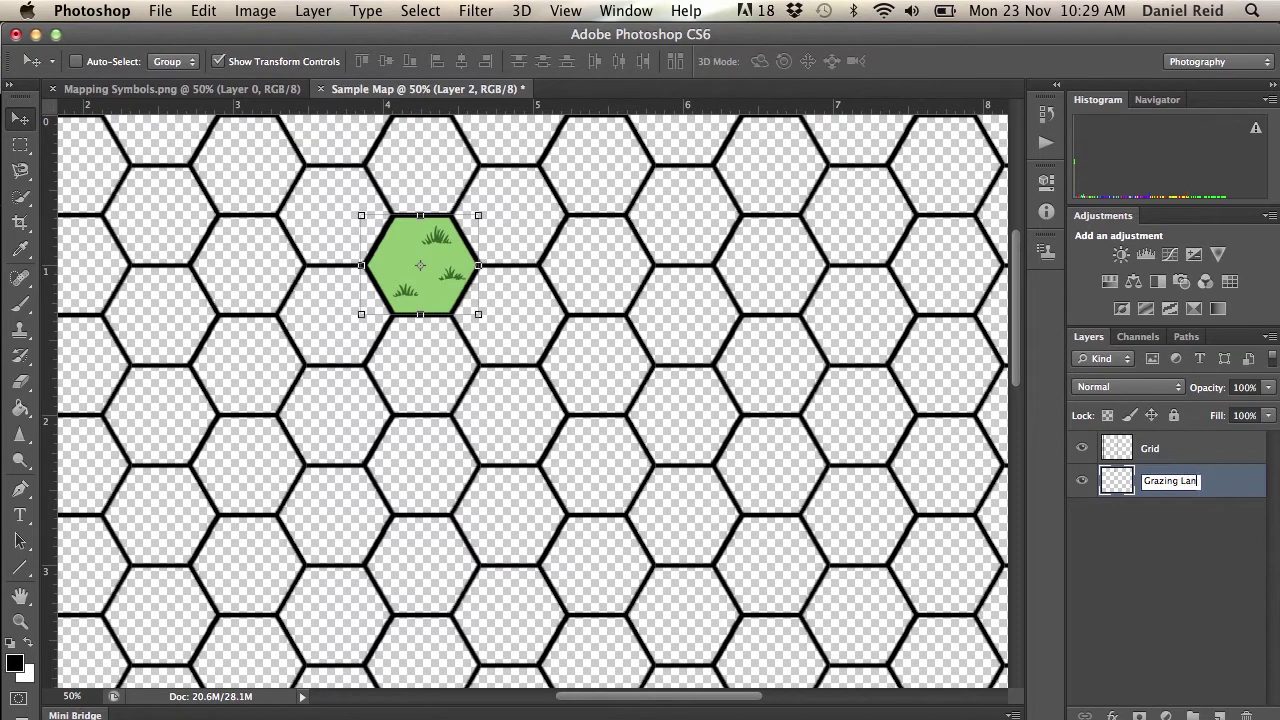
{"action": "type", "text": "d"}
{"action": "key", "text": "Return"}
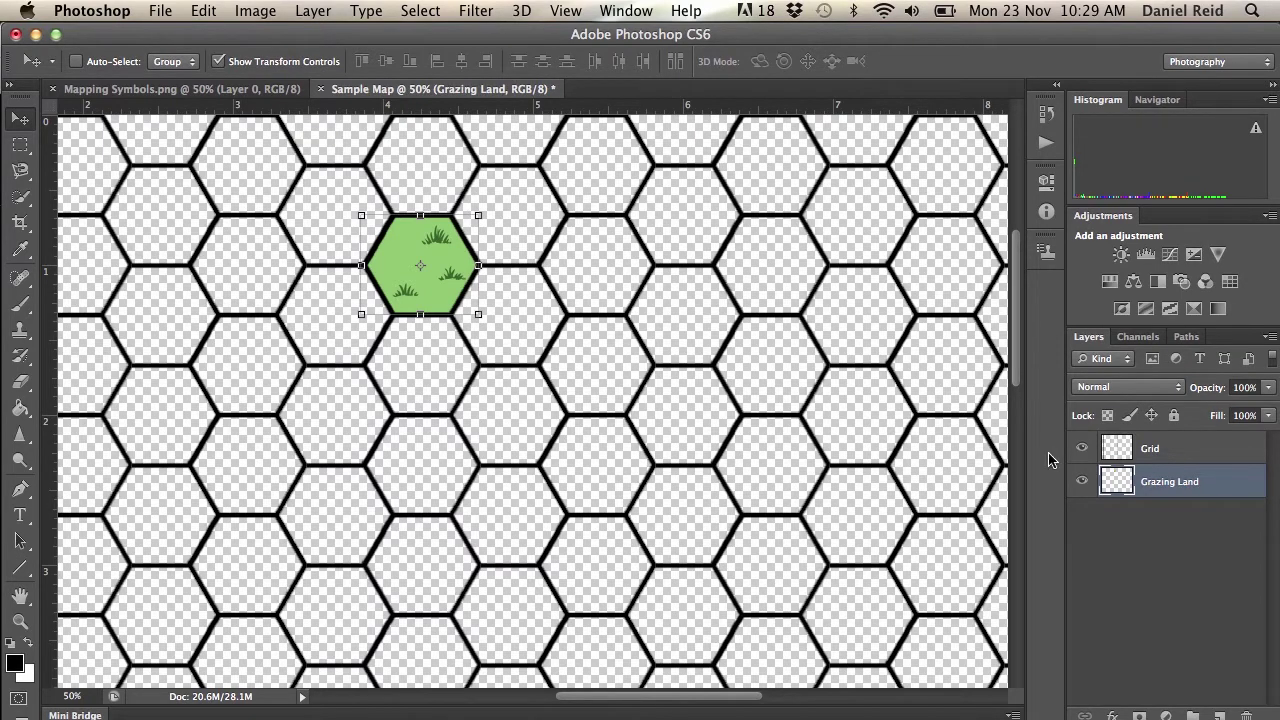
{"action": "left_click", "coordinate": [304, 11]}
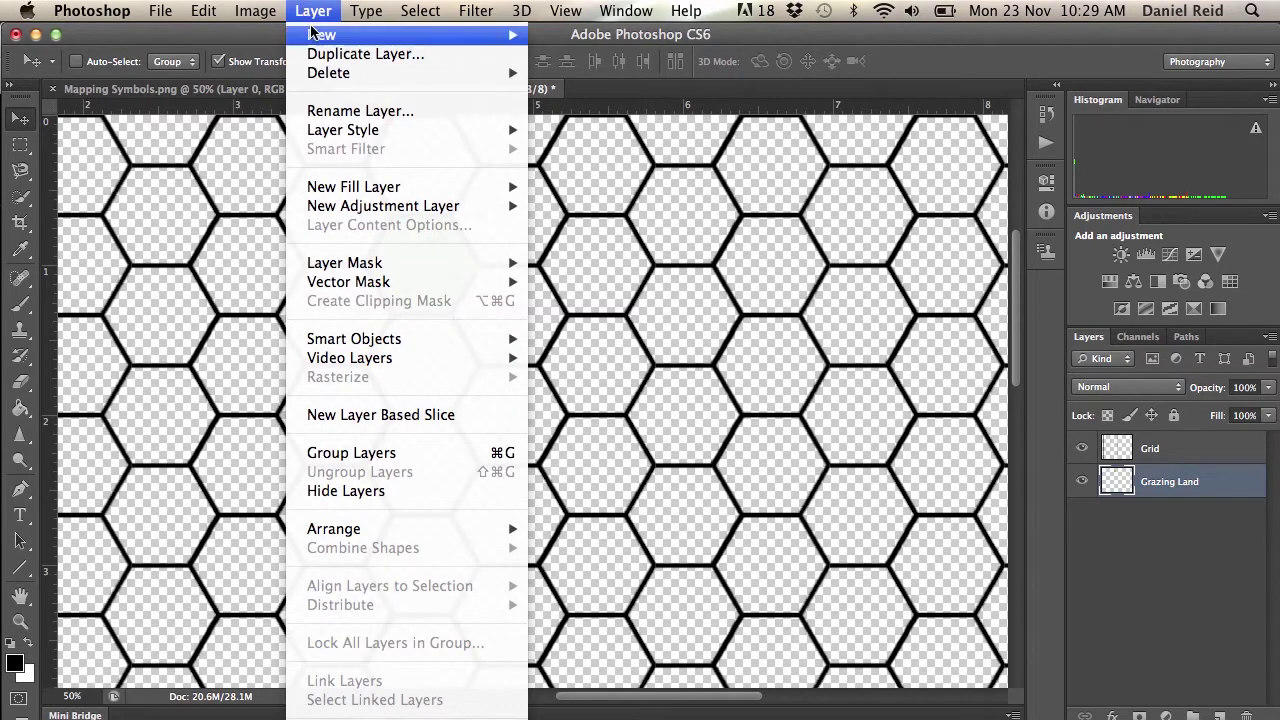
- Duplicate the Grazing Land tile repeatedly, placing each copy in a neighbouring grid cell
{"action": "mouse_move", "coordinate": [312, 36]}
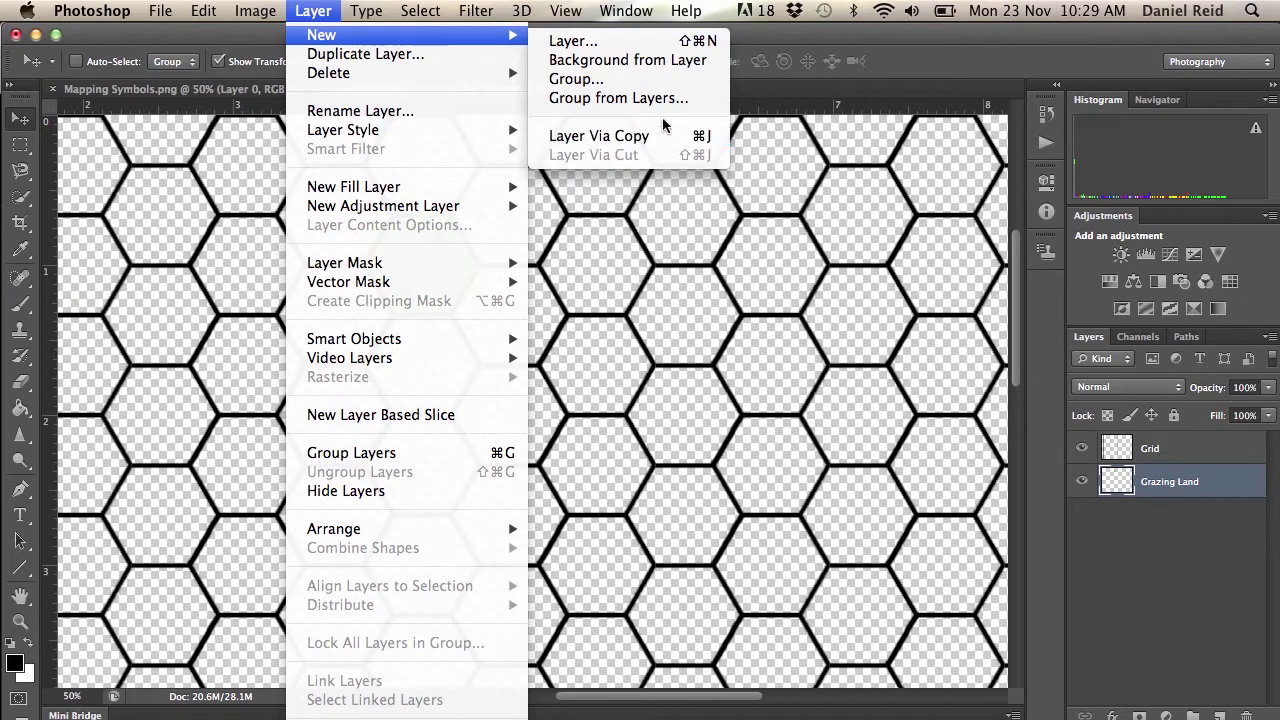
{"action": "left_click", "coordinate": [713, 139]}
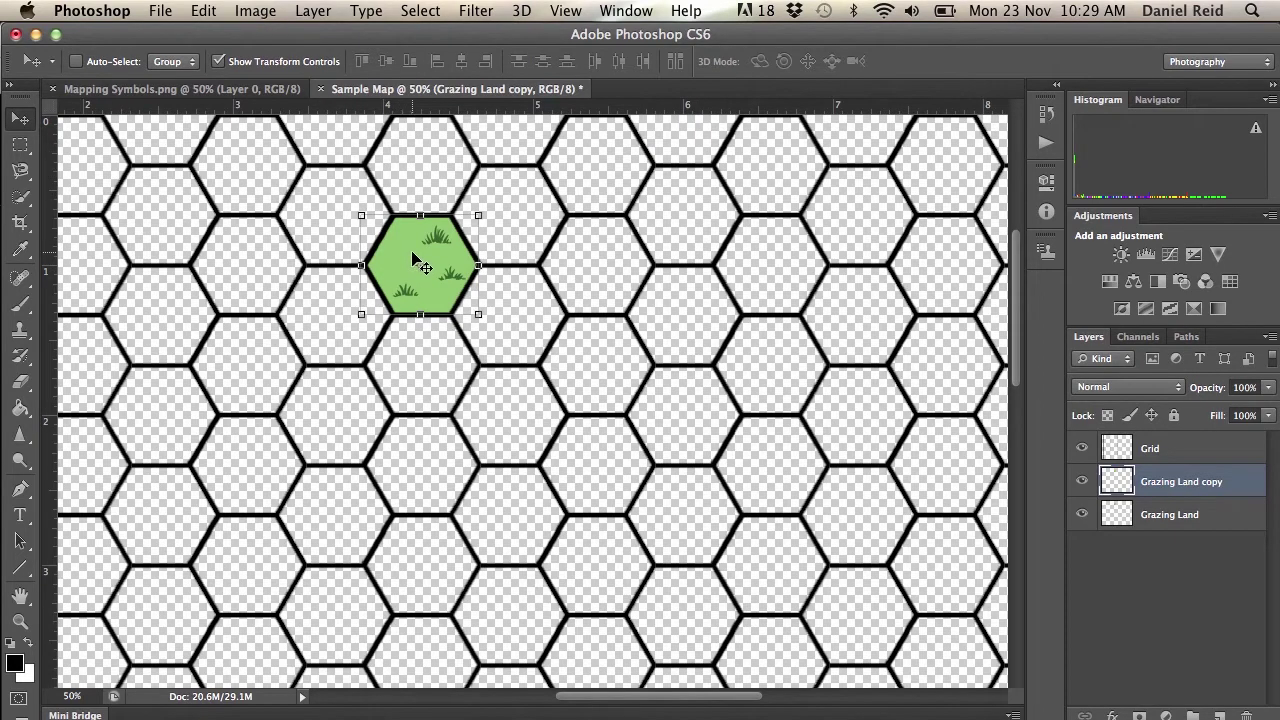
{"action": "left_click_drag", "start_coordinate": [395, 254], "coordinate": [485, 305]}
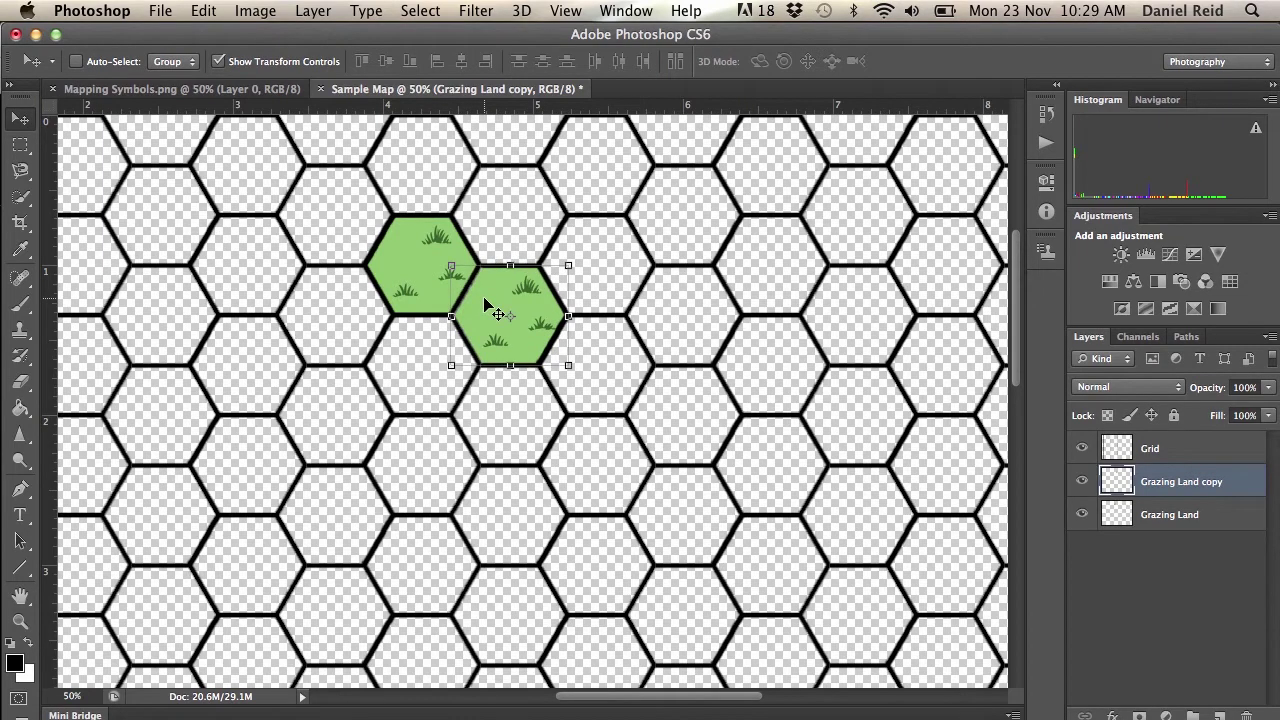
{"action": "key", "text": "super+j"}
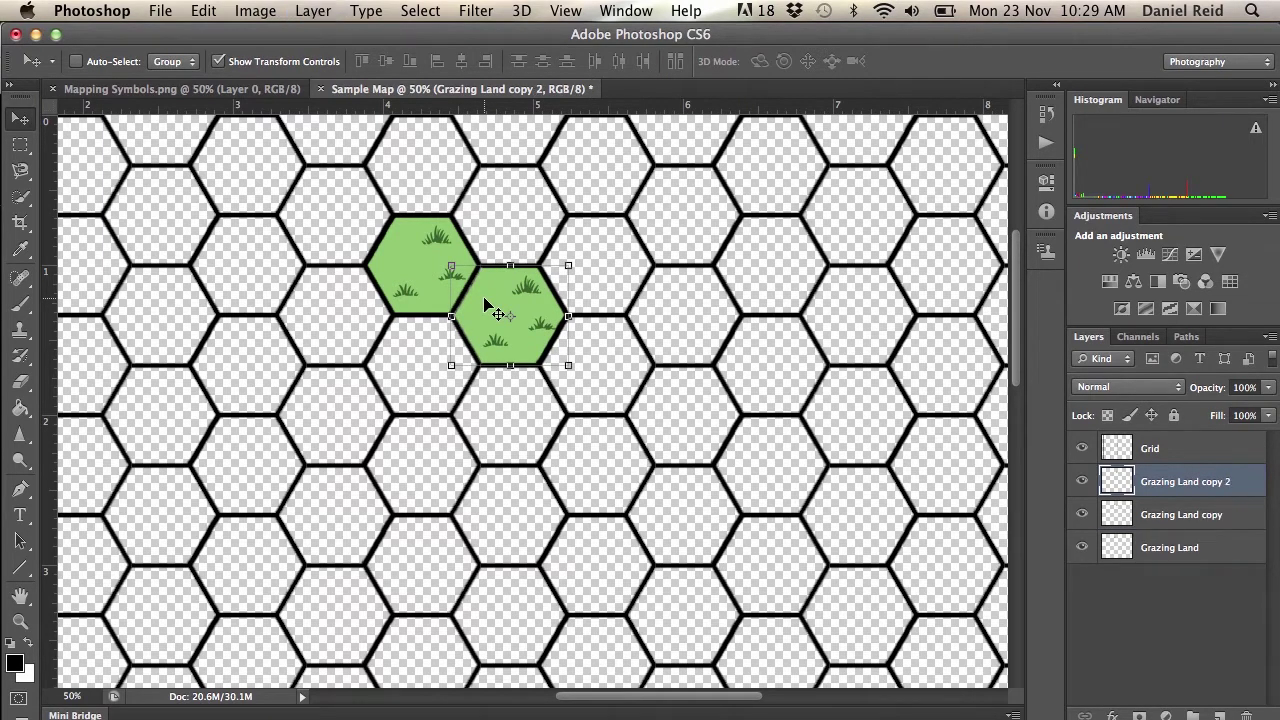
{"action": "left_click_drag", "start_coordinate": [485, 302], "coordinate": [400, 347]}
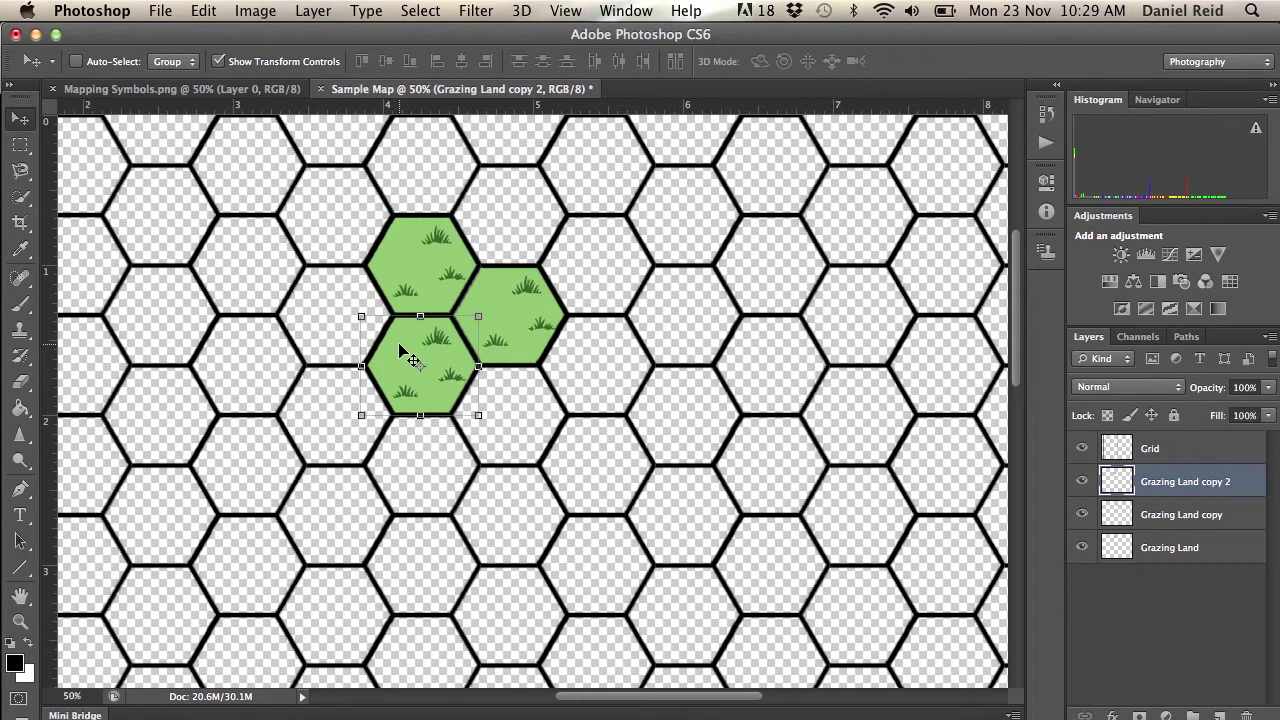
{"action": "key", "text": "super+j"}
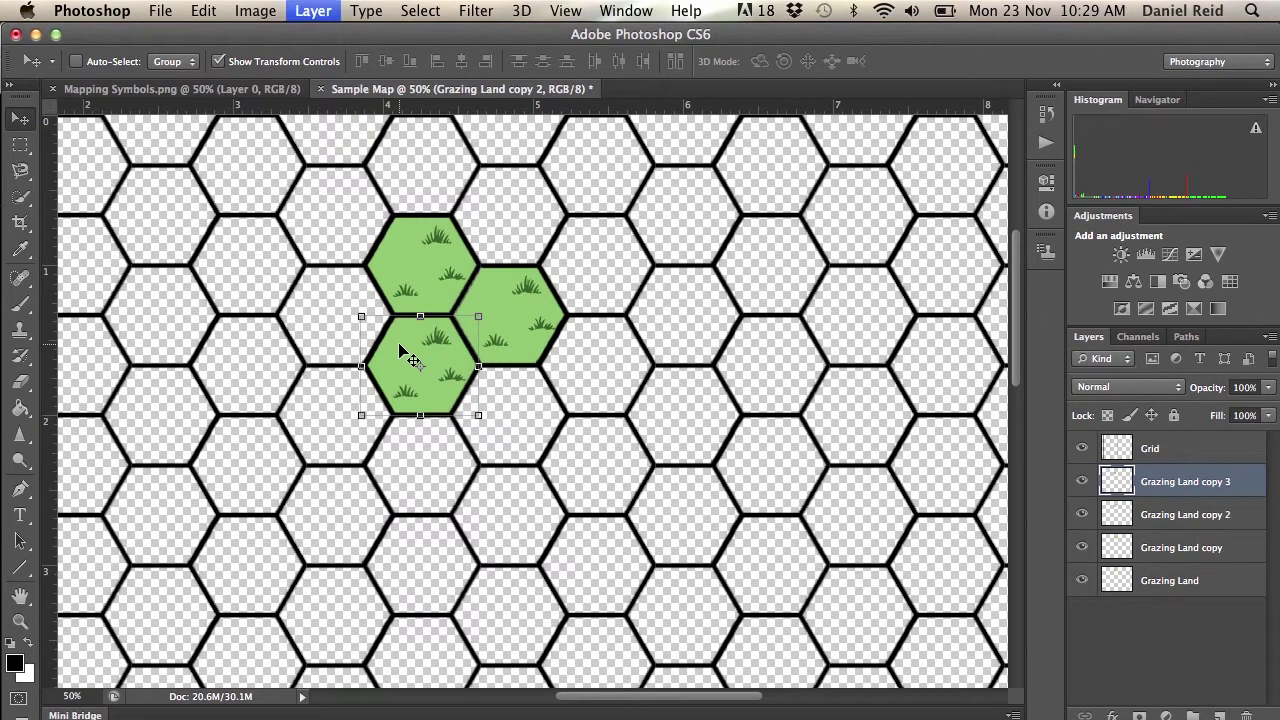
{"action": "left_click_drag", "start_coordinate": [400, 350], "coordinate": [492, 399]}
{"action": "key", "text": "super+j"}
{"action": "key", "text": "super+j"}
{"action": "key", "text": "super+j"}
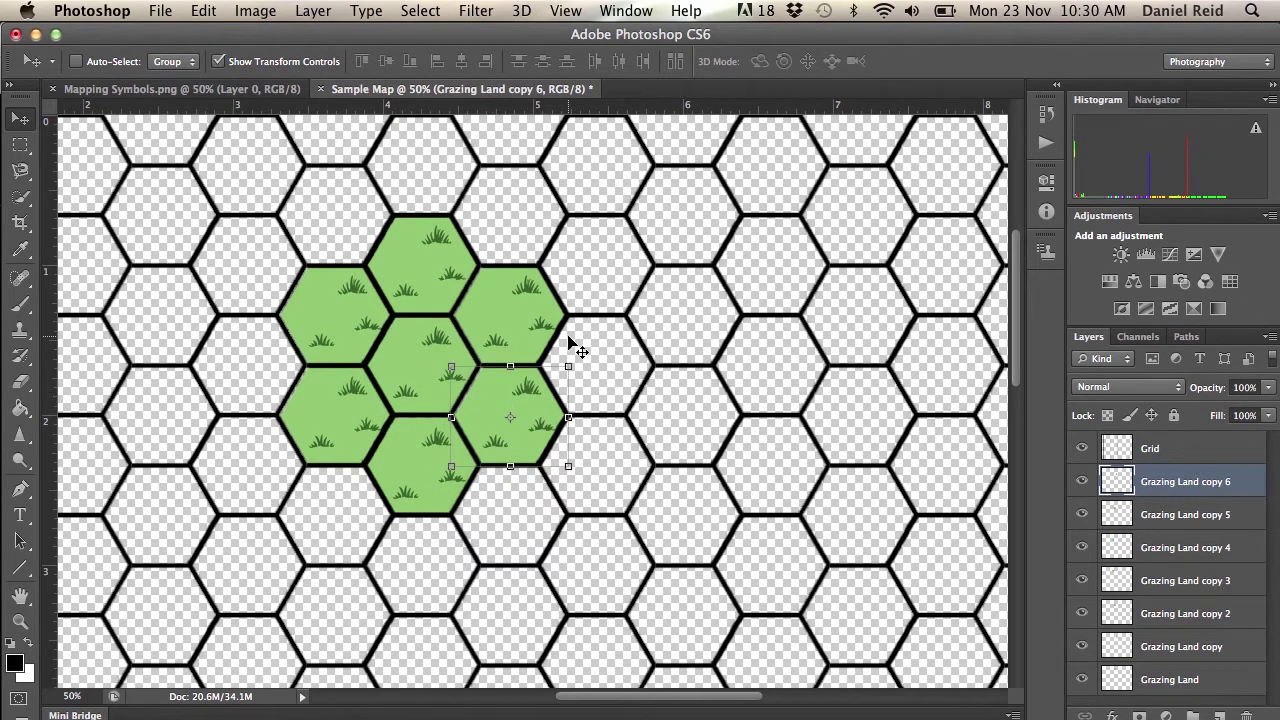
- Hide the grid and nudge a misaligned Grazing Land copy one pixel left
{"action": "key", "text": "Left"}
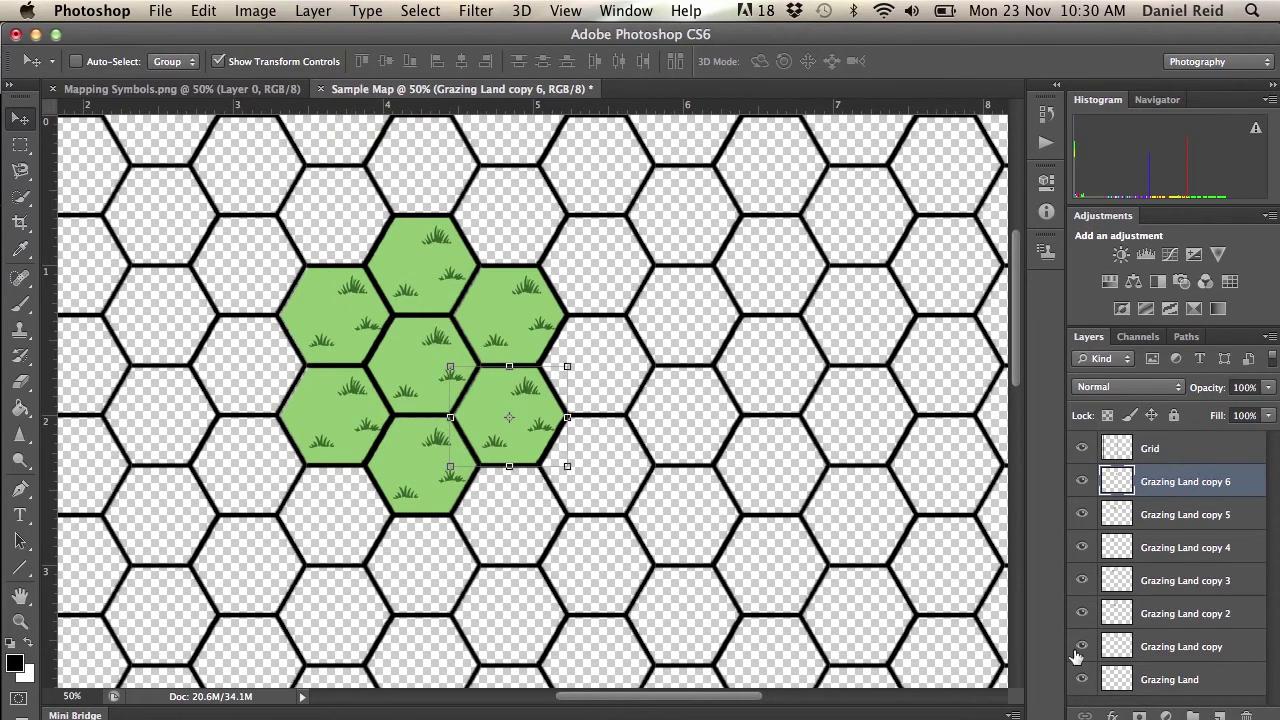
{"action": "left_click", "coordinate": [1081, 449]}
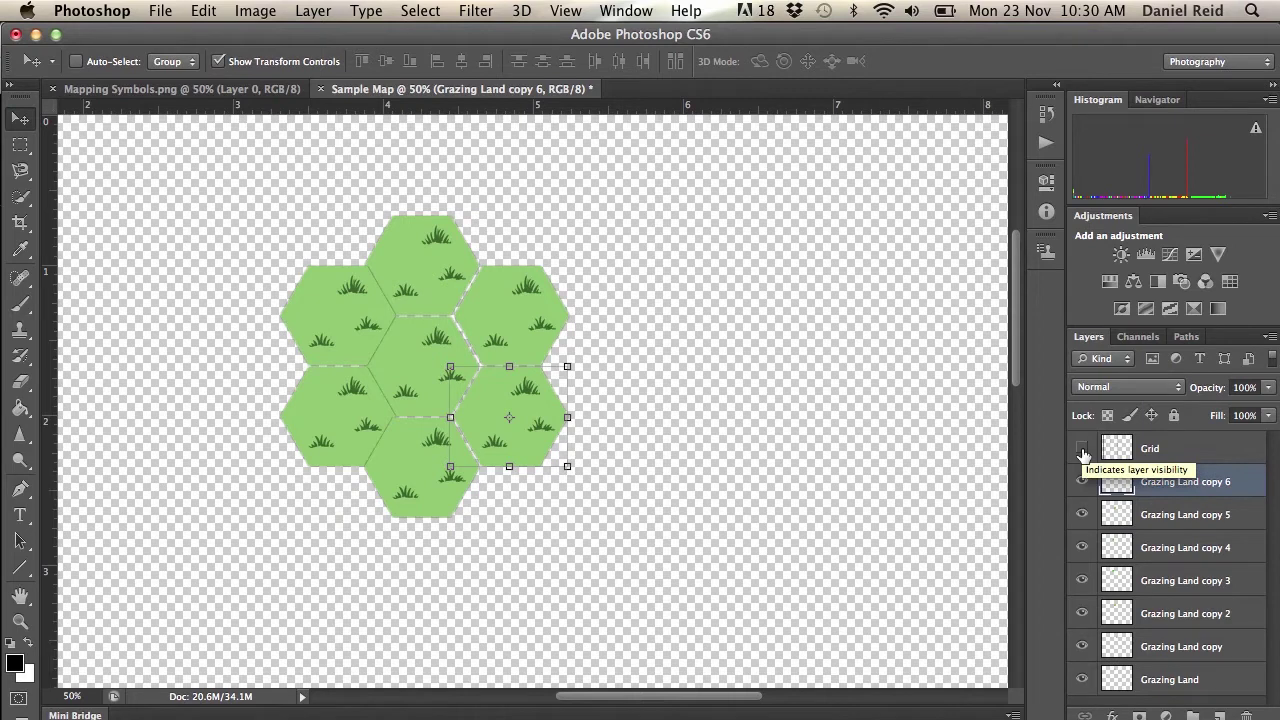
{"action": "right_click", "coordinate": [518, 320]}
{"action": "left_click", "coordinate": [530, 322]}
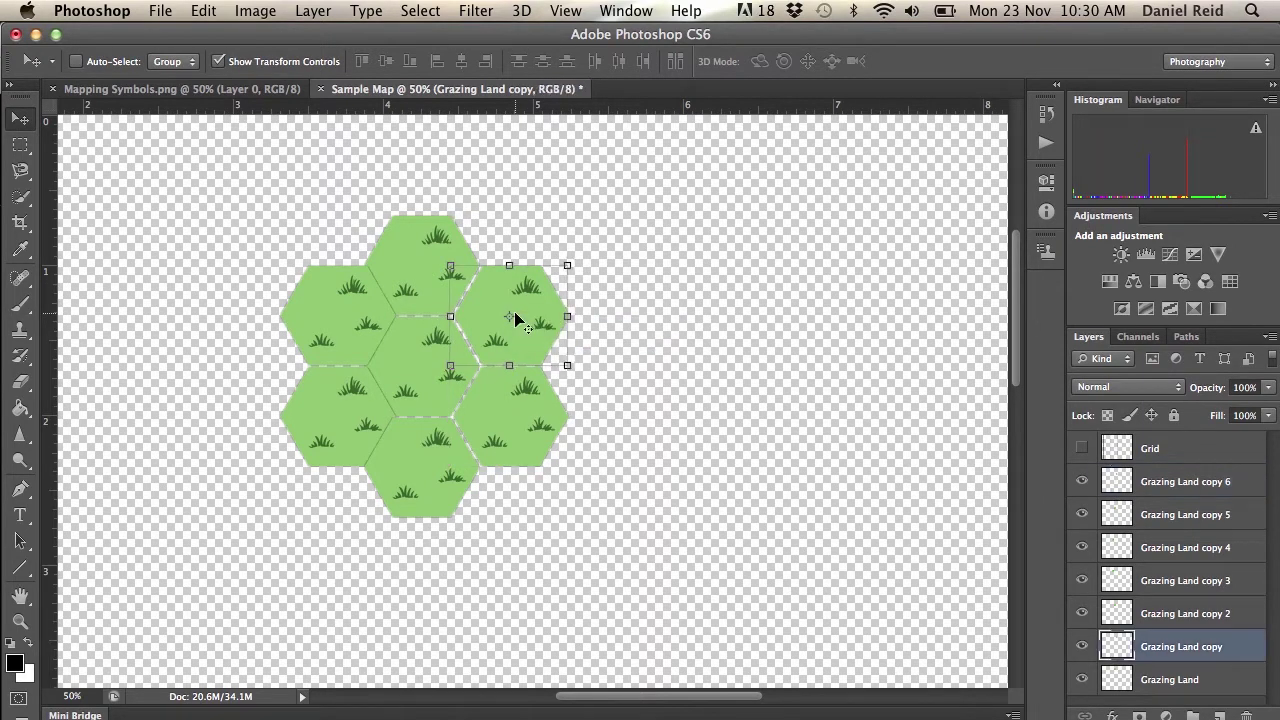
{"action": "key", "text": "Left"}
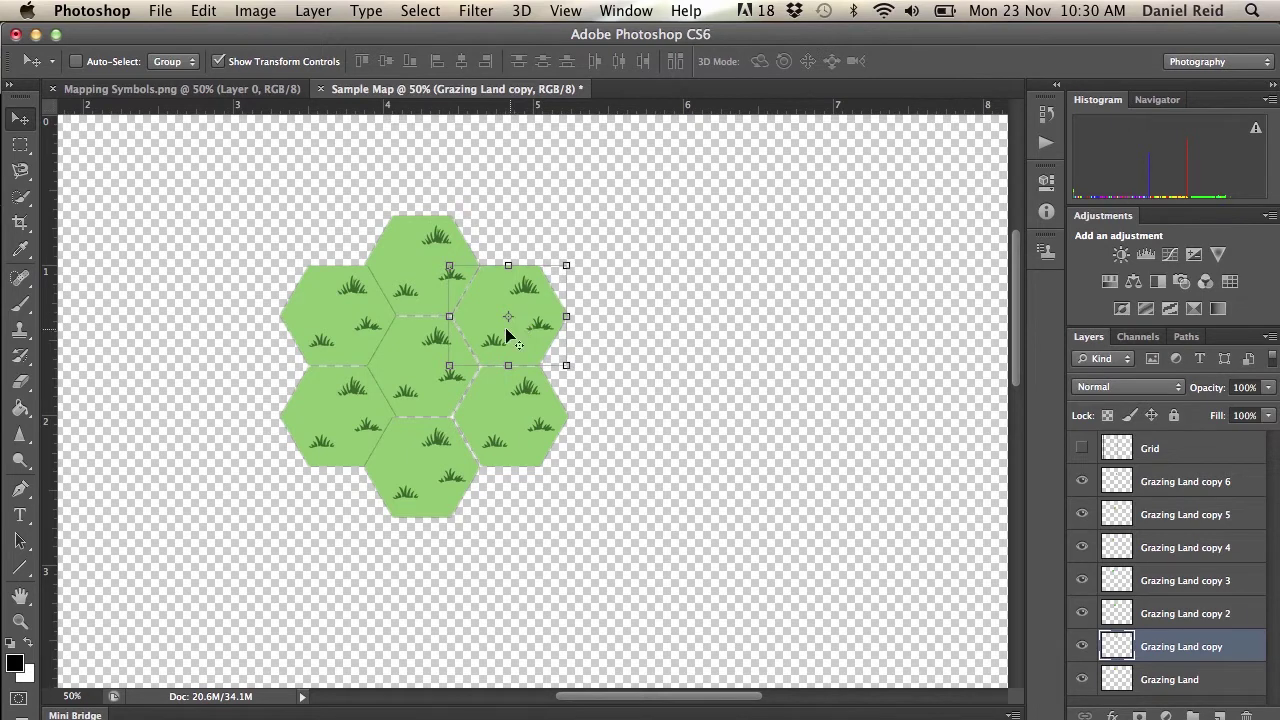
- Nudge Grazing Land copy 6 one pixel left, compare against the grid, and leave it hidden
{"action": "right_click", "coordinate": [496, 418]}
{"action": "left_click", "coordinate": [500, 420]}
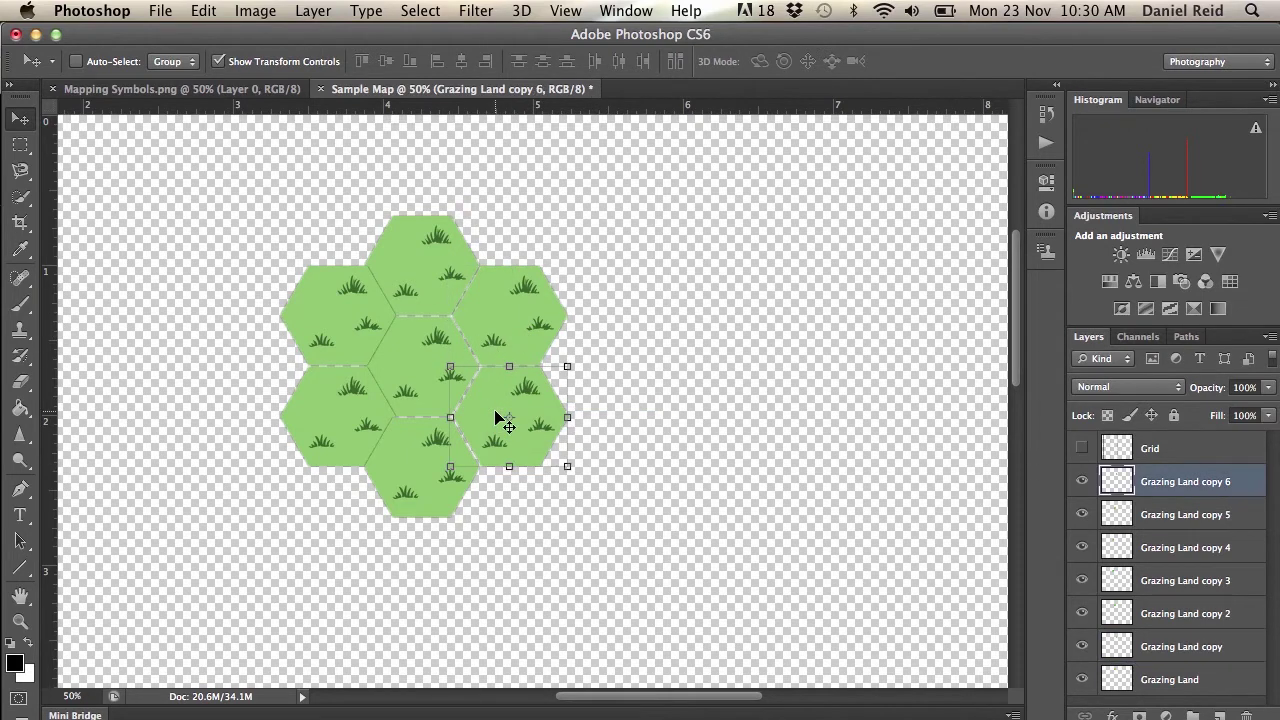
{"action": "key", "text": "Left"}
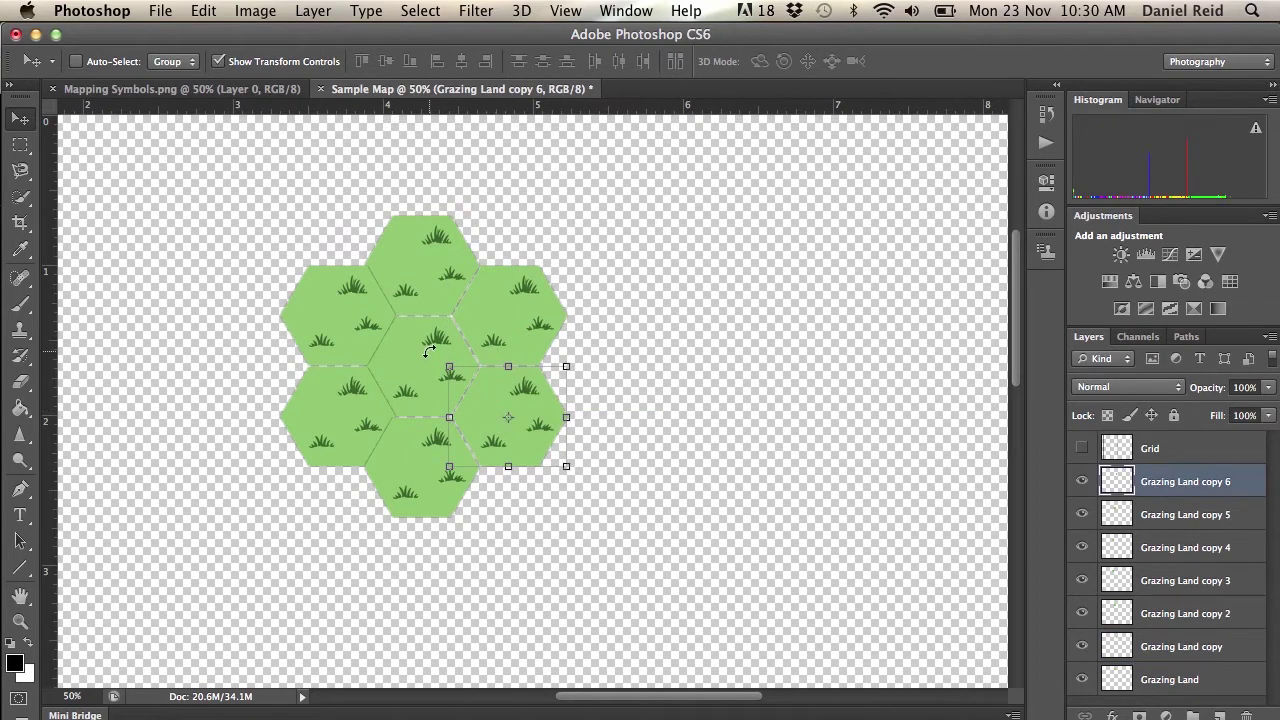
{"action": "left_click", "coordinate": [1082, 449]}
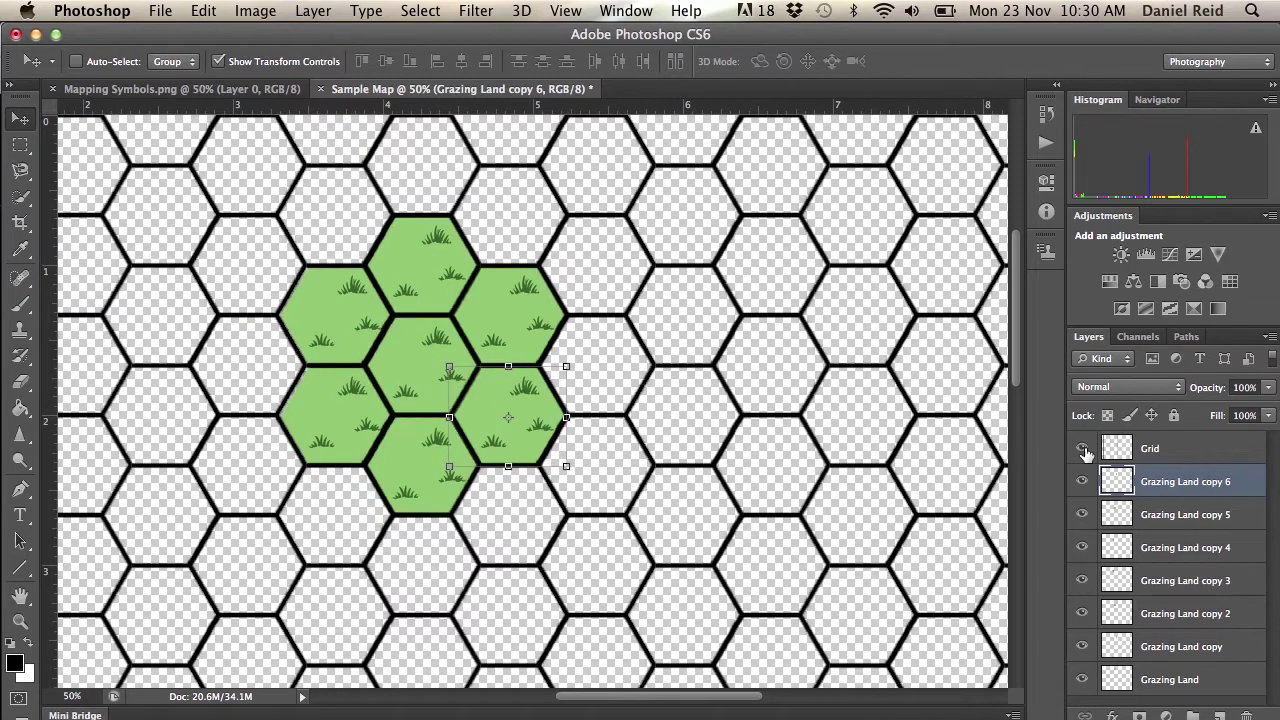
{"action": "left_click", "coordinate": [1083, 449]}
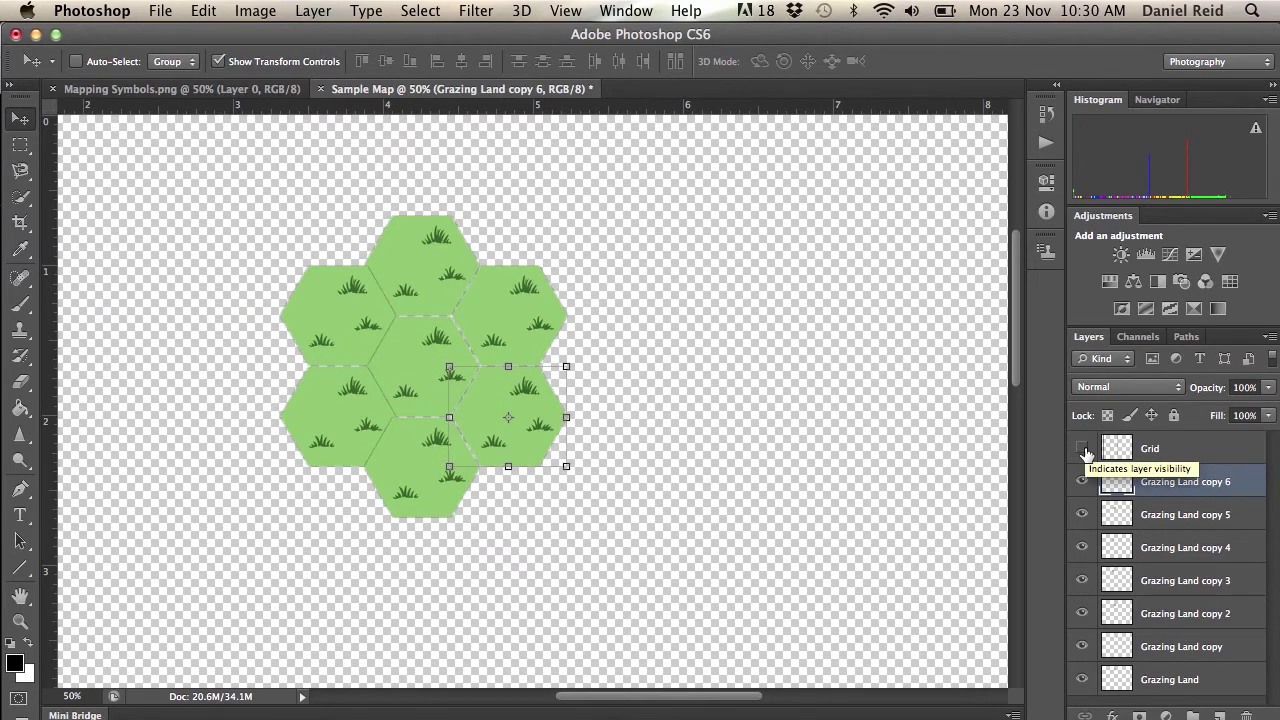
{"action": "left_click", "coordinate": [1083, 450]}
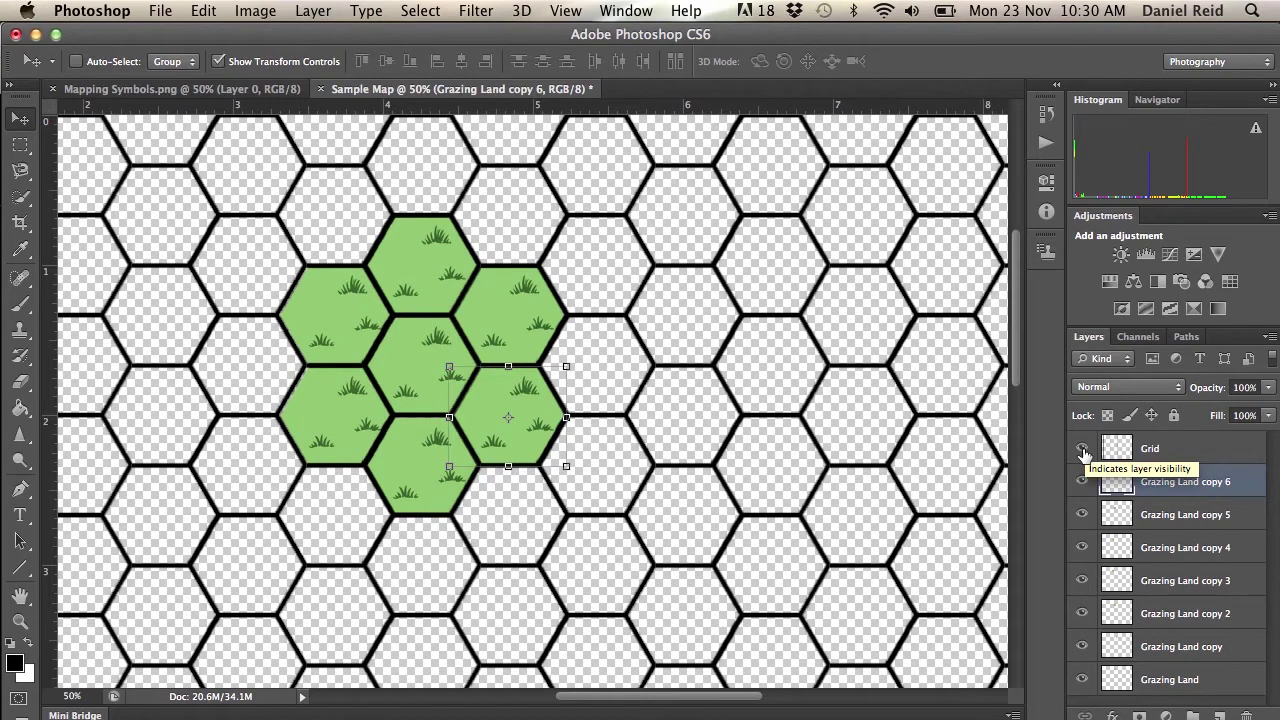
{"action": "left_click", "coordinate": [1083, 450]}
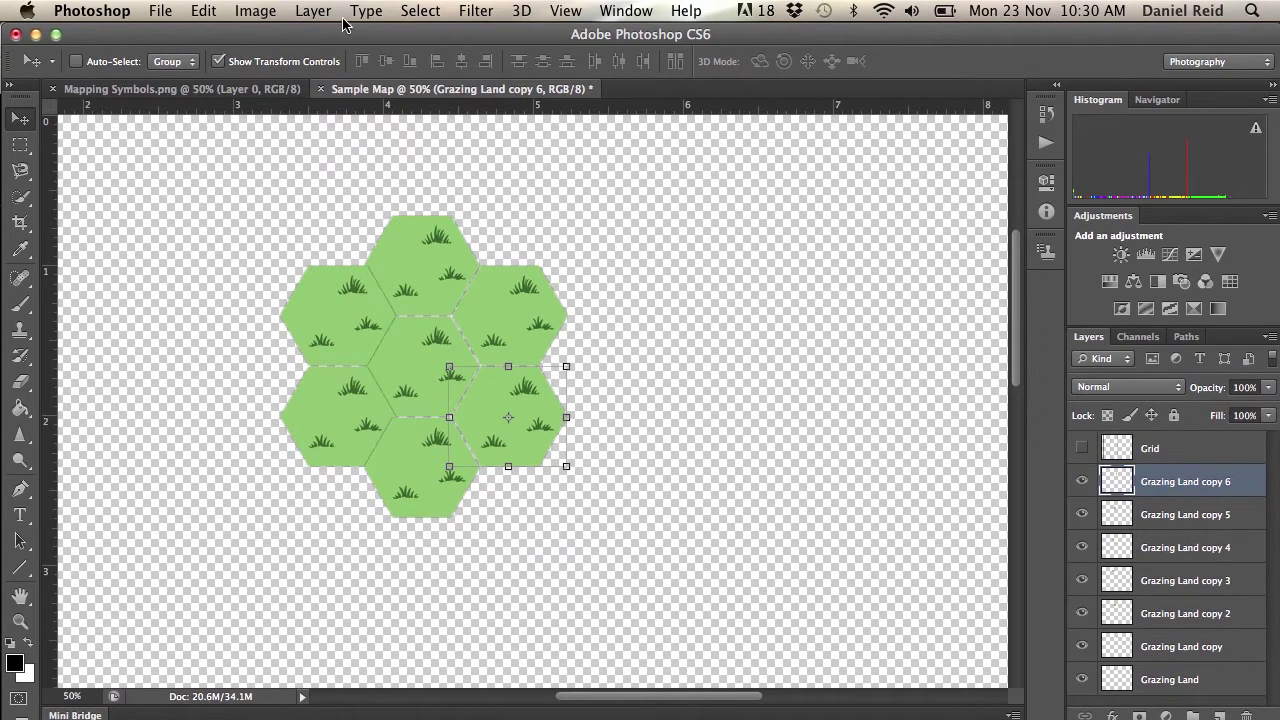
- Merge the visible grass hexes into one layer named 'Grazing Land'
{"action": "left_click", "coordinate": [312, 12]}
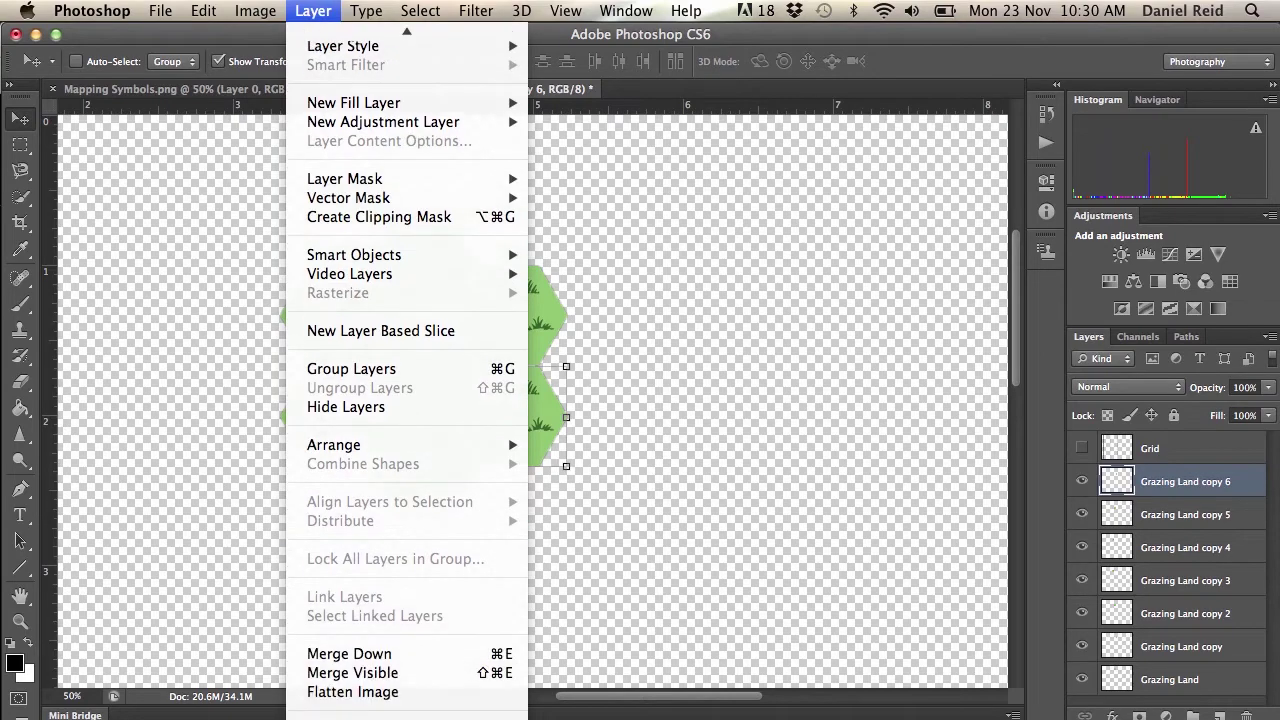
{"action": "left_click", "coordinate": [370, 673]}
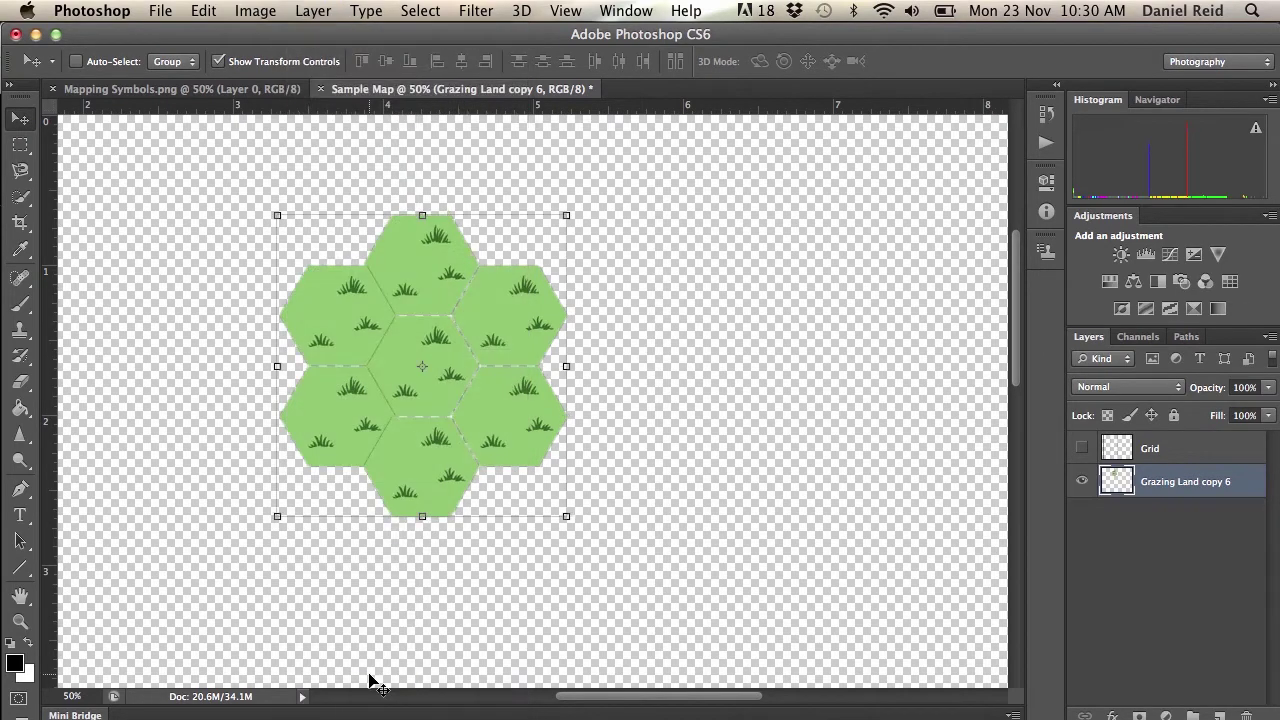
{"action": "double_click", "coordinate": [1187, 482]}
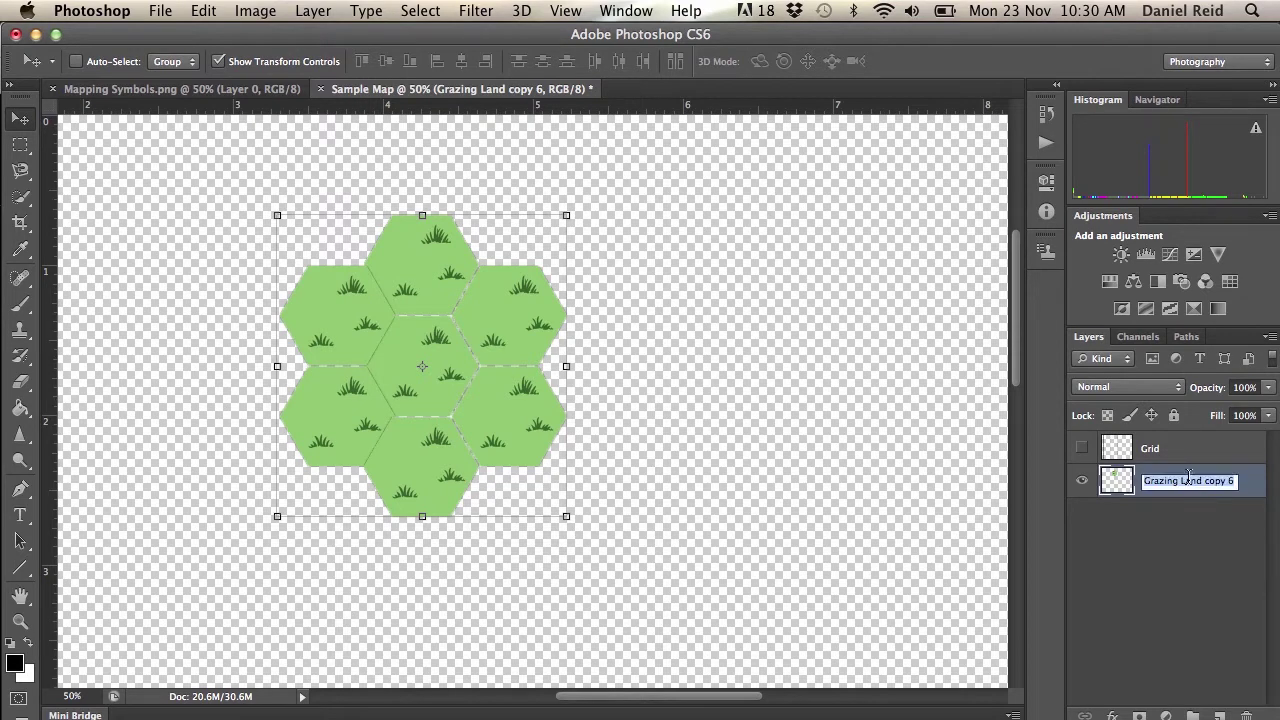
{"action": "left_click", "coordinate": [1206, 481]}
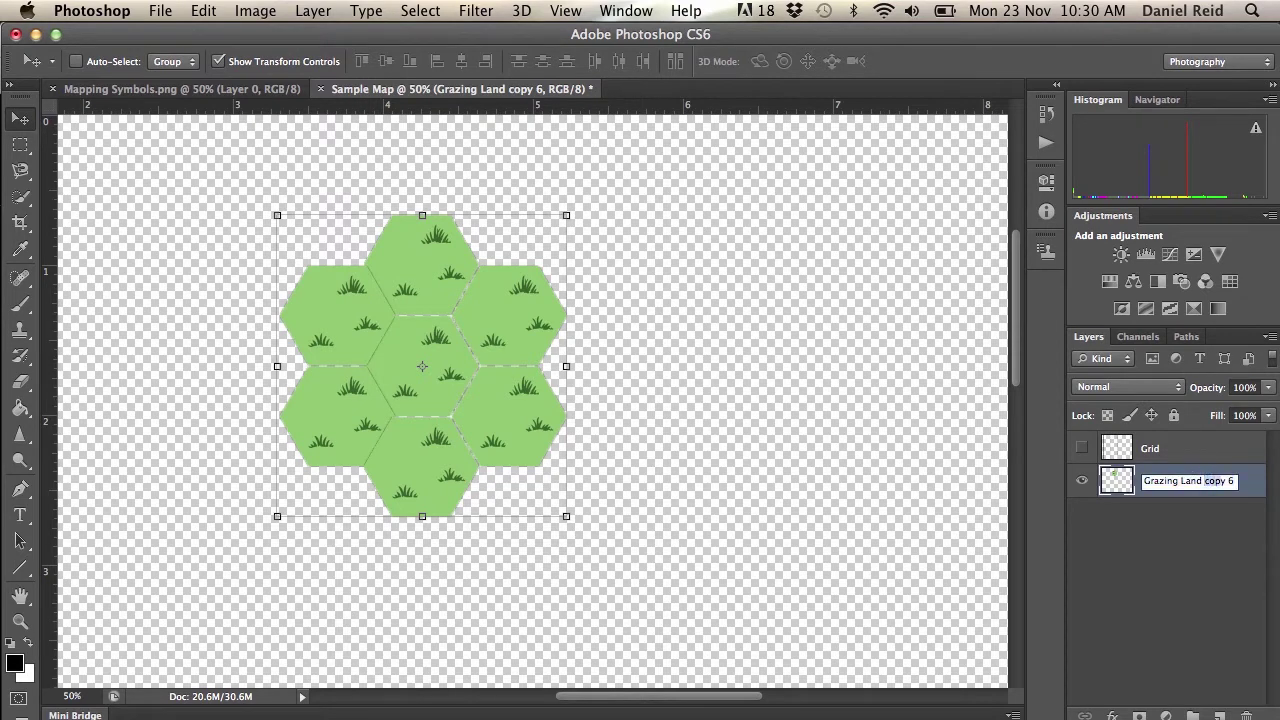
{"action": "key", "text": "BackSpace"}
{"action": "key", "text": "BackSpace"}
{"action": "key", "text": "Return"}
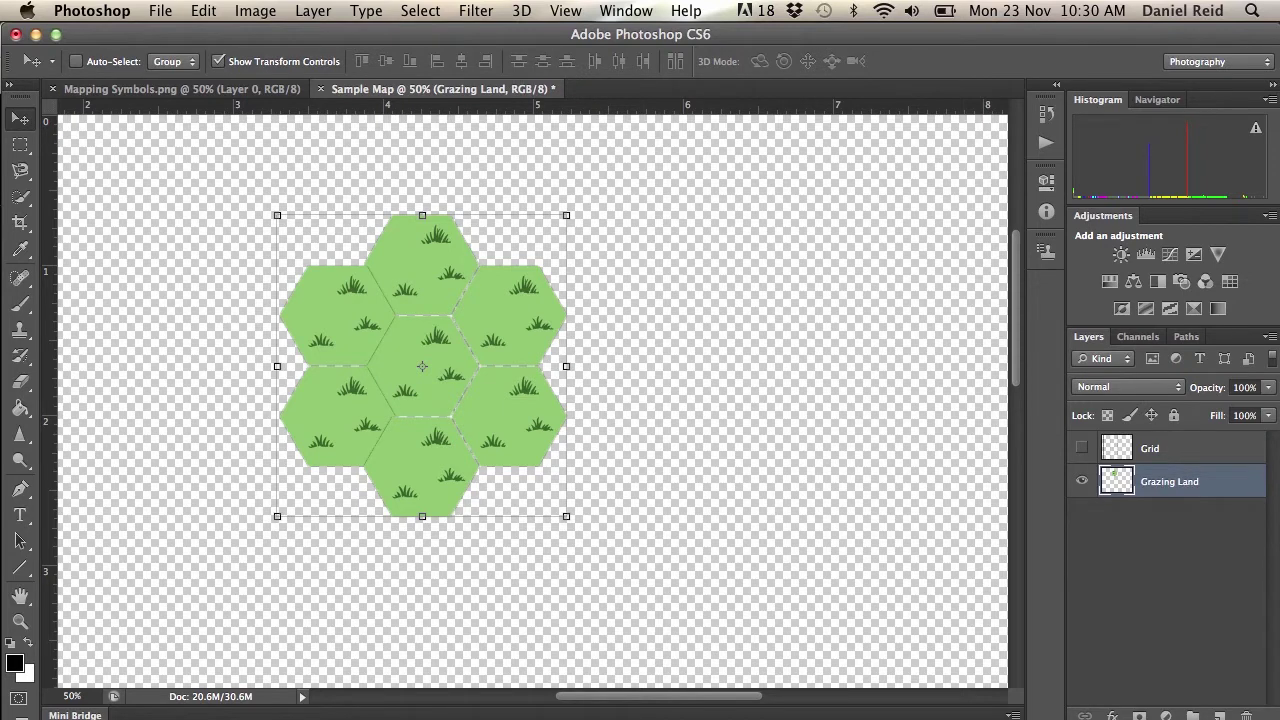
- Put the Grazing Land layer inside a new 'Grazing Land' group and show the grid
{"action": "left_click", "coordinate": [1194, 716]}
{"action": "double_click", "coordinate": [1158, 477]}
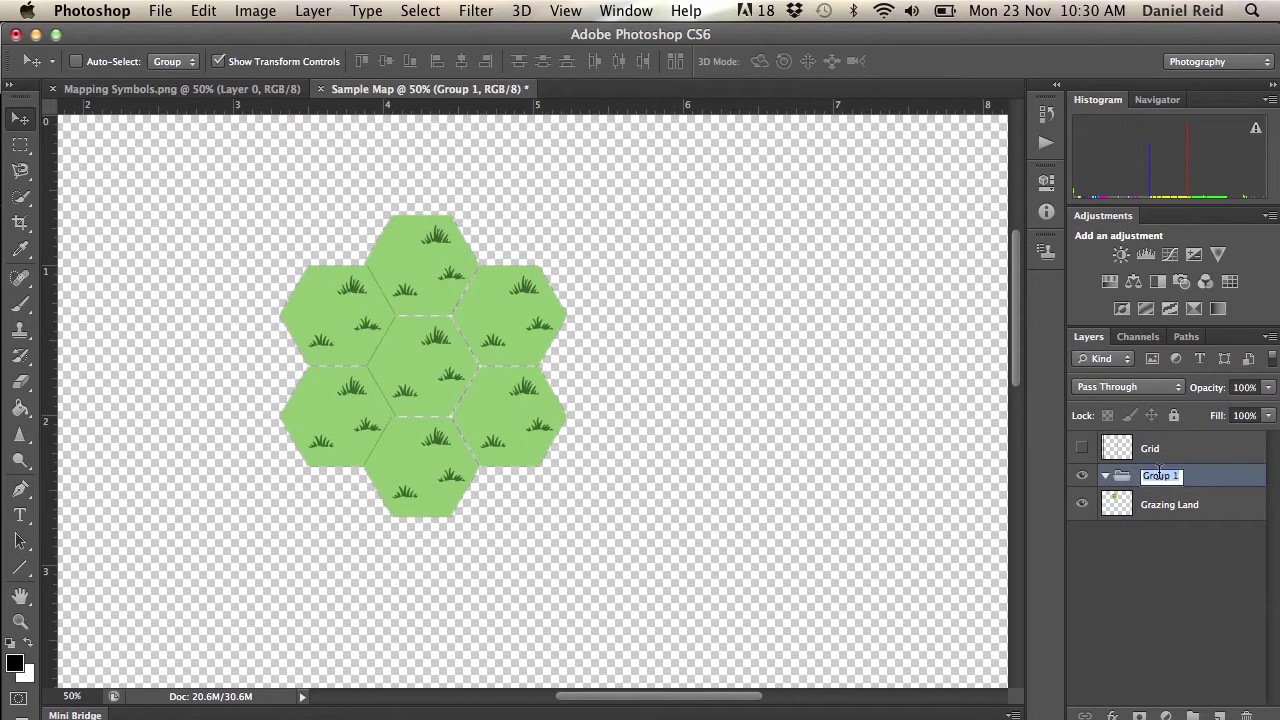
{"action": "type", "text": "Grazing Land"}
{"action": "key", "text": "Return"}
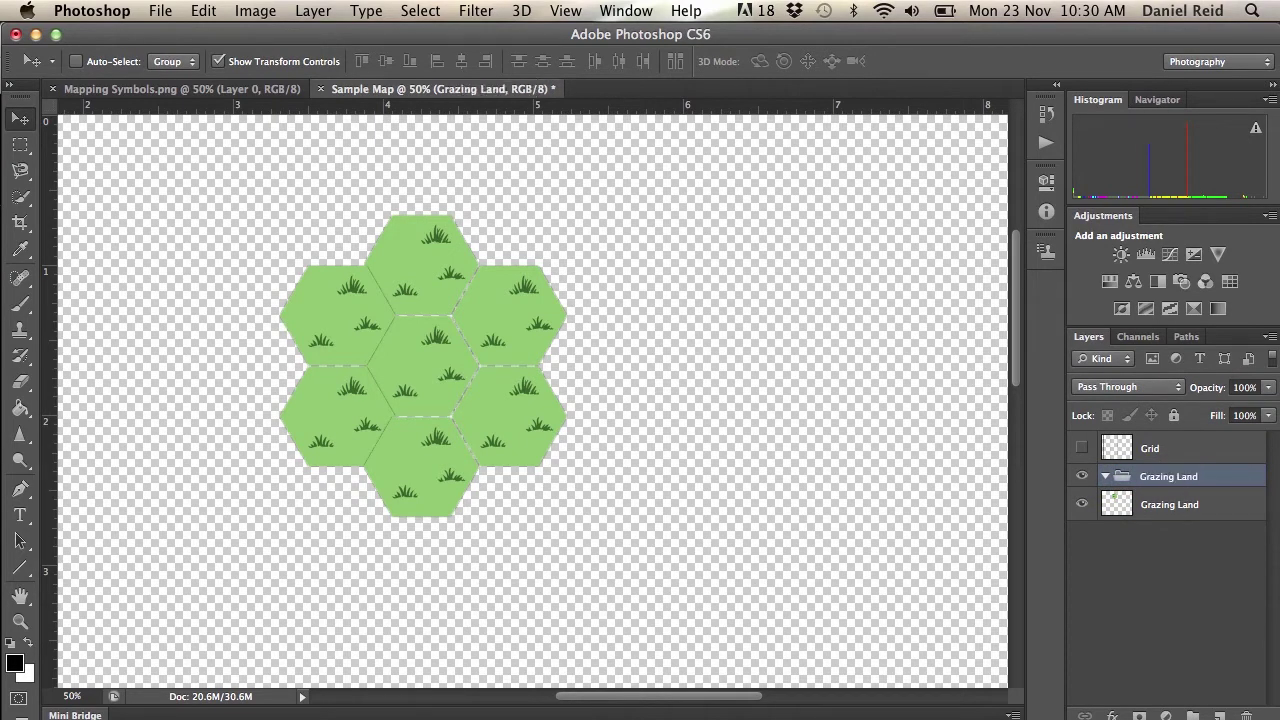
{"action": "left_click_drag", "start_coordinate": [1128, 477], "coordinate": [1137, 483]}
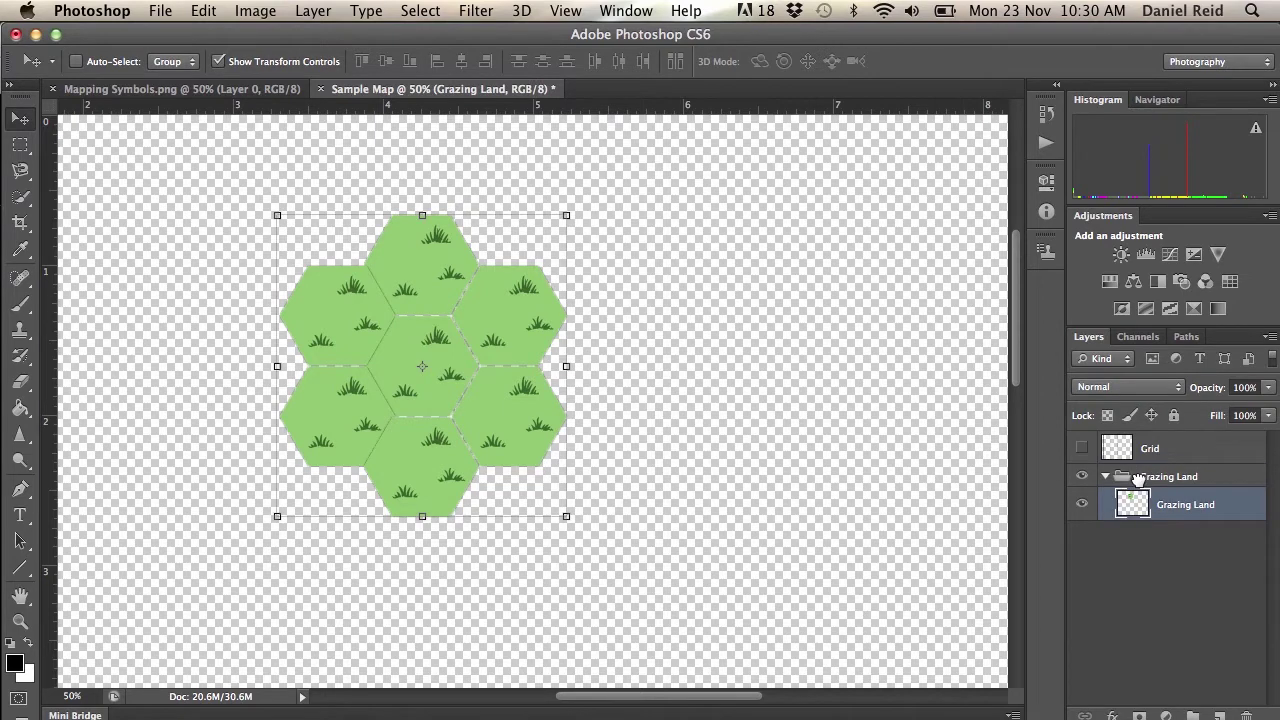
{"action": "left_click", "coordinate": [1081, 448]}
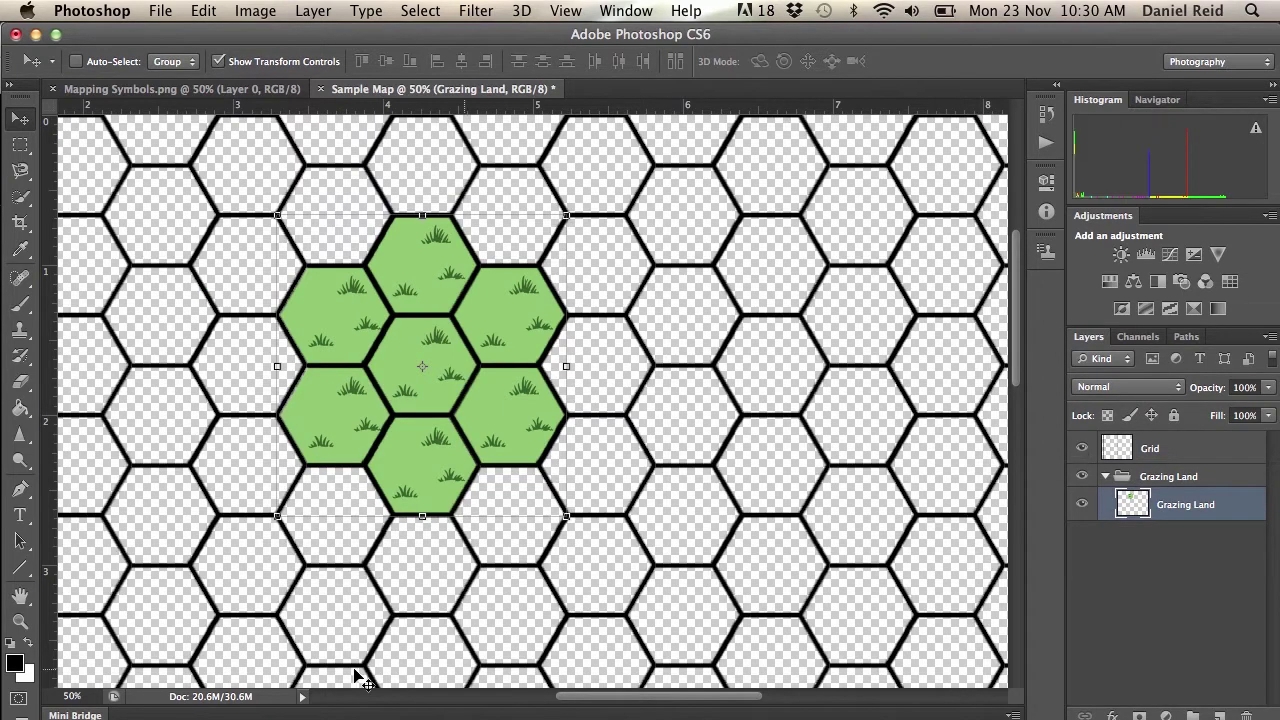
- Zoom the Sample Map to 20% to see the whole map
{"action": "left_click", "coordinate": [76, 695]}
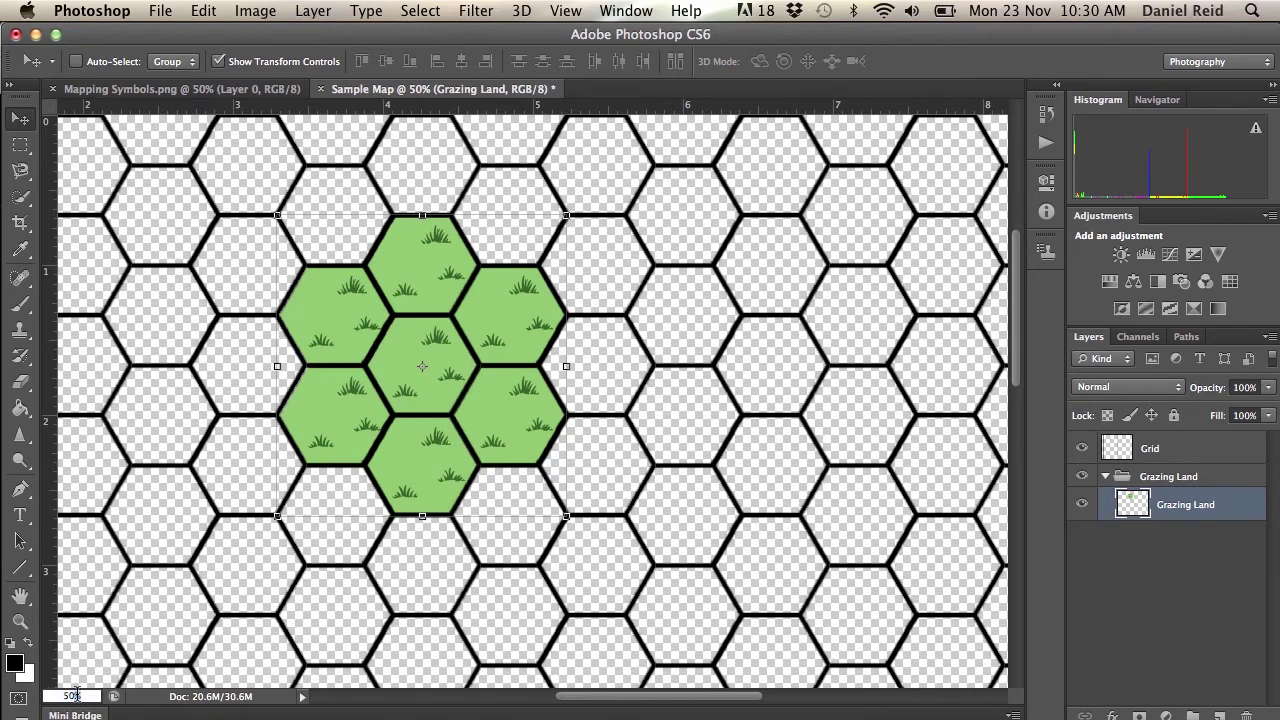
{"action": "mouse_move", "coordinate": [76, 695]}
{"action": "left_mouse_down"}
{"action": "mouse_move", "coordinate": [55, 695]}
{"action": "mouse_move", "coordinate": [82, 688]}
{"action": "left_mouse_up"}
{"action": "type", "text": "20"}
{"action": "key", "text": "Return"}
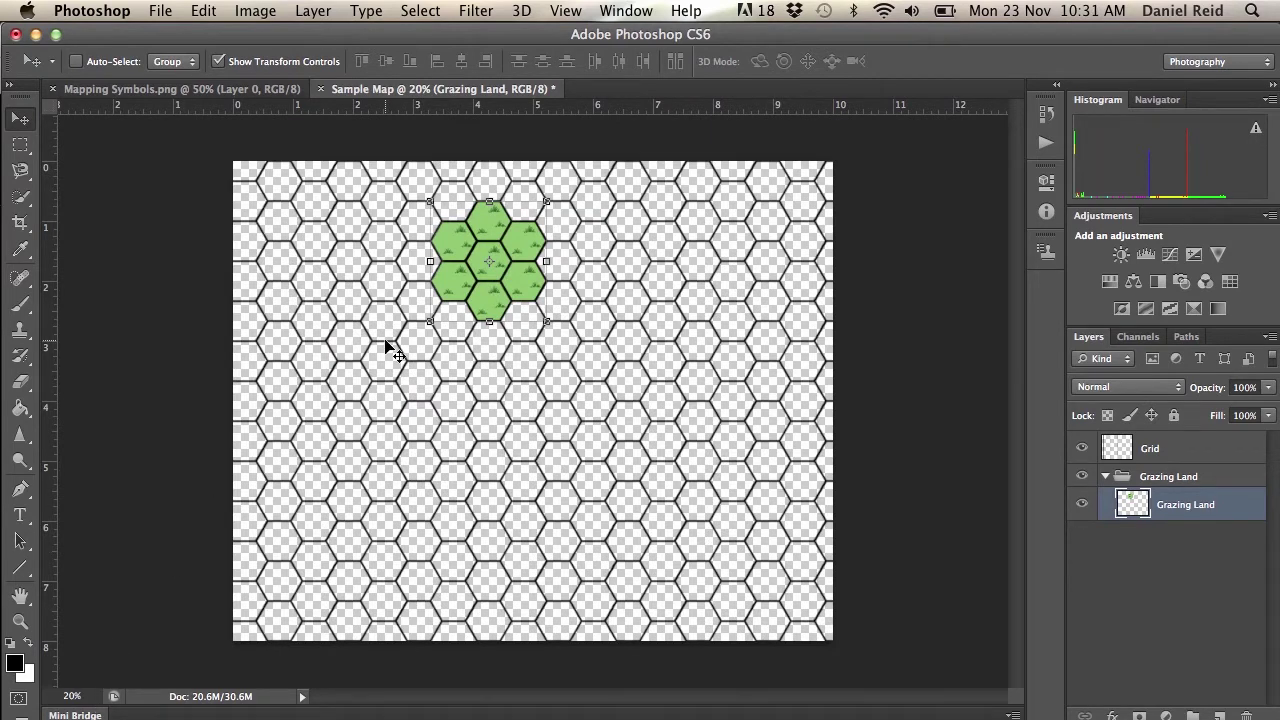
- Add two Grazing Land patch copies below-right and lower-left, aligned to the grid
{"action": "key", "text": "super+j"}
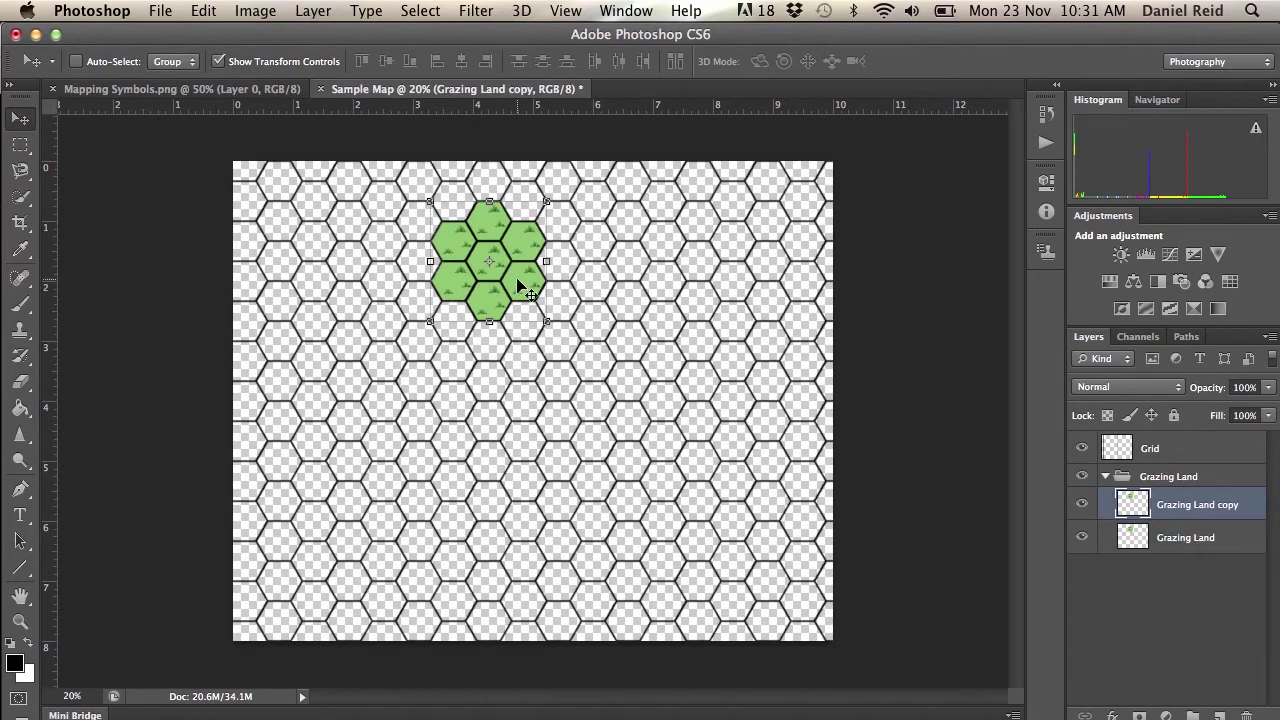
{"action": "left_click_drag", "start_coordinate": [522, 281], "coordinate": [590, 366]}
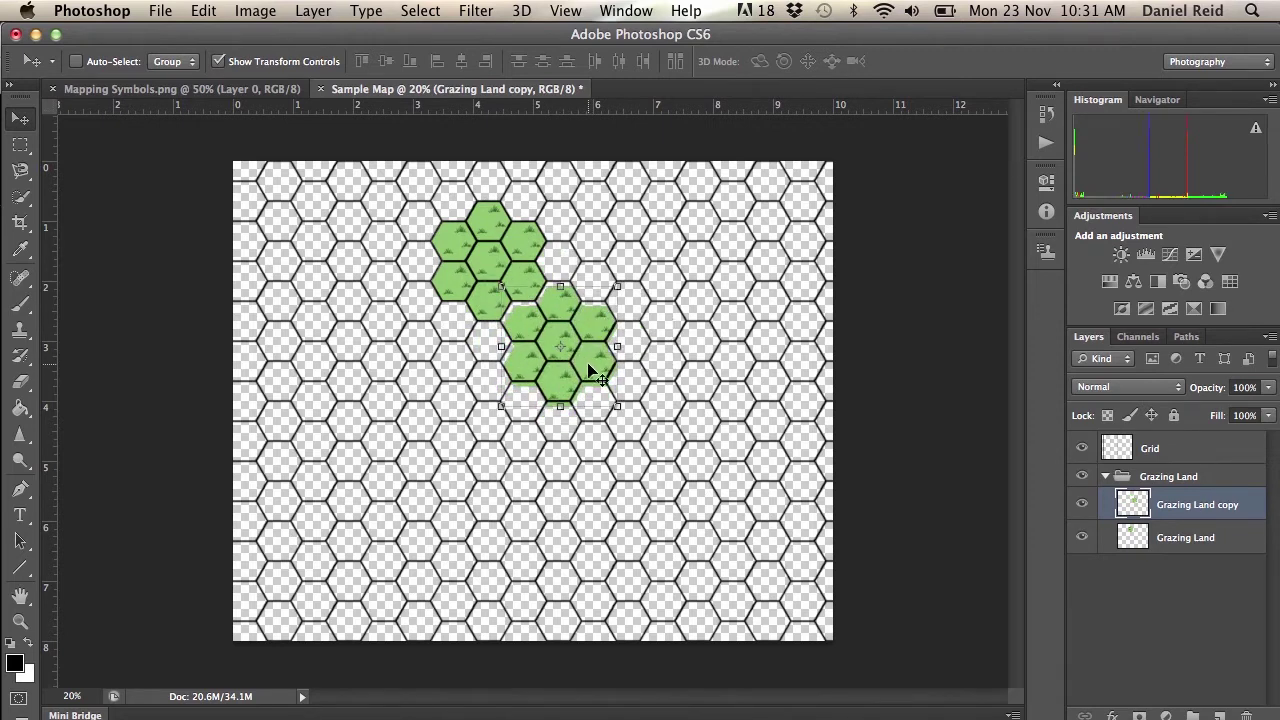
{"action": "key", "text": "shift+Up"}
{"action": "key", "text": "shift+Up"}
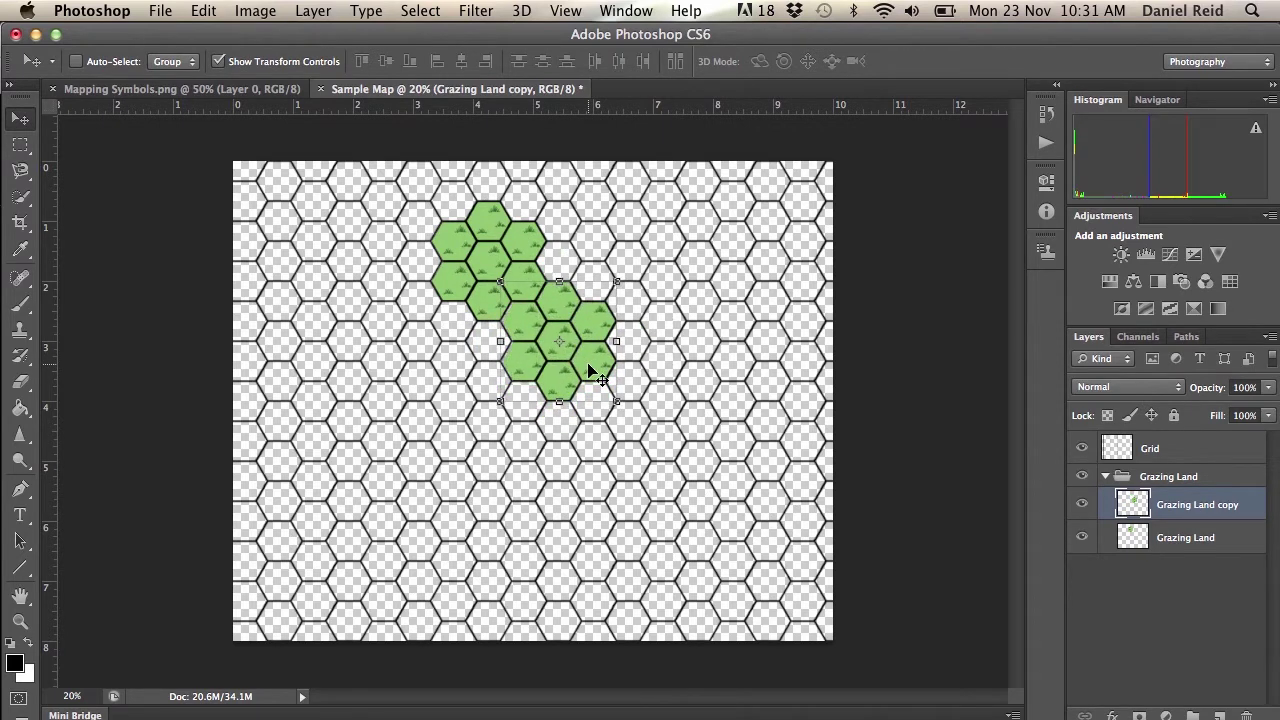
{"action": "key", "text": "super+j"}
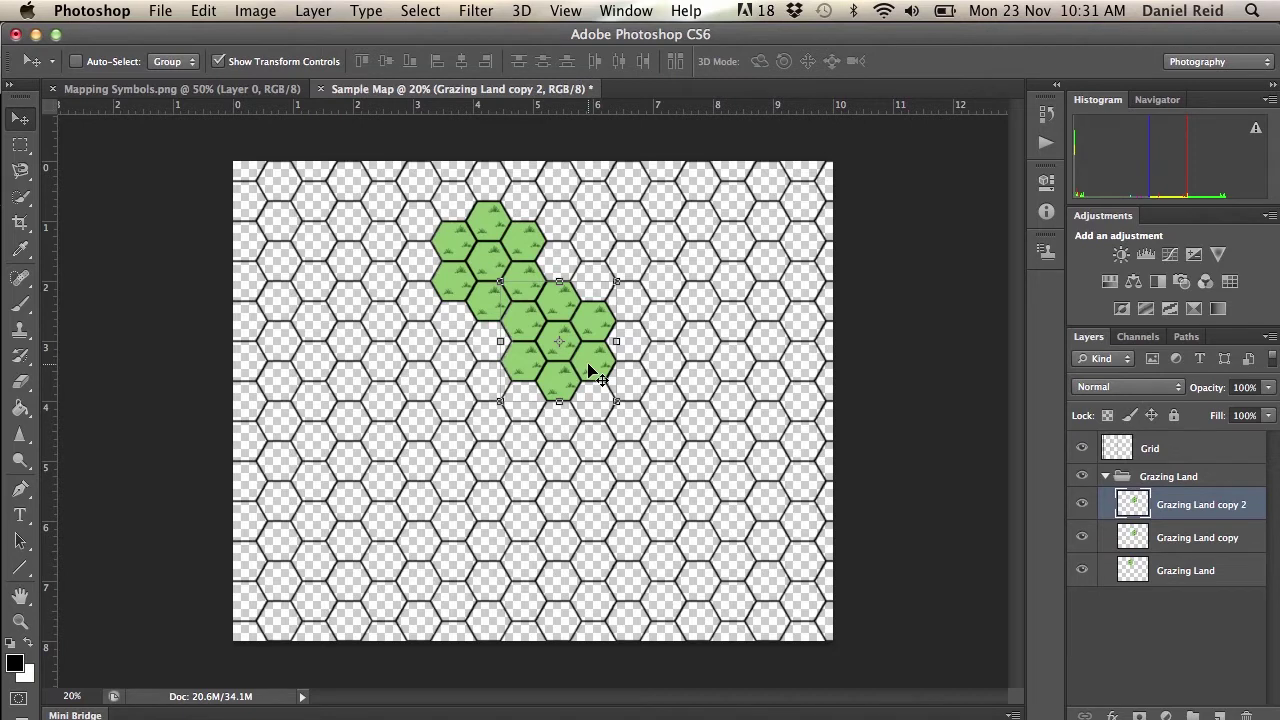
{"action": "left_click_drag", "start_coordinate": [600, 378], "coordinate": [481, 383]}
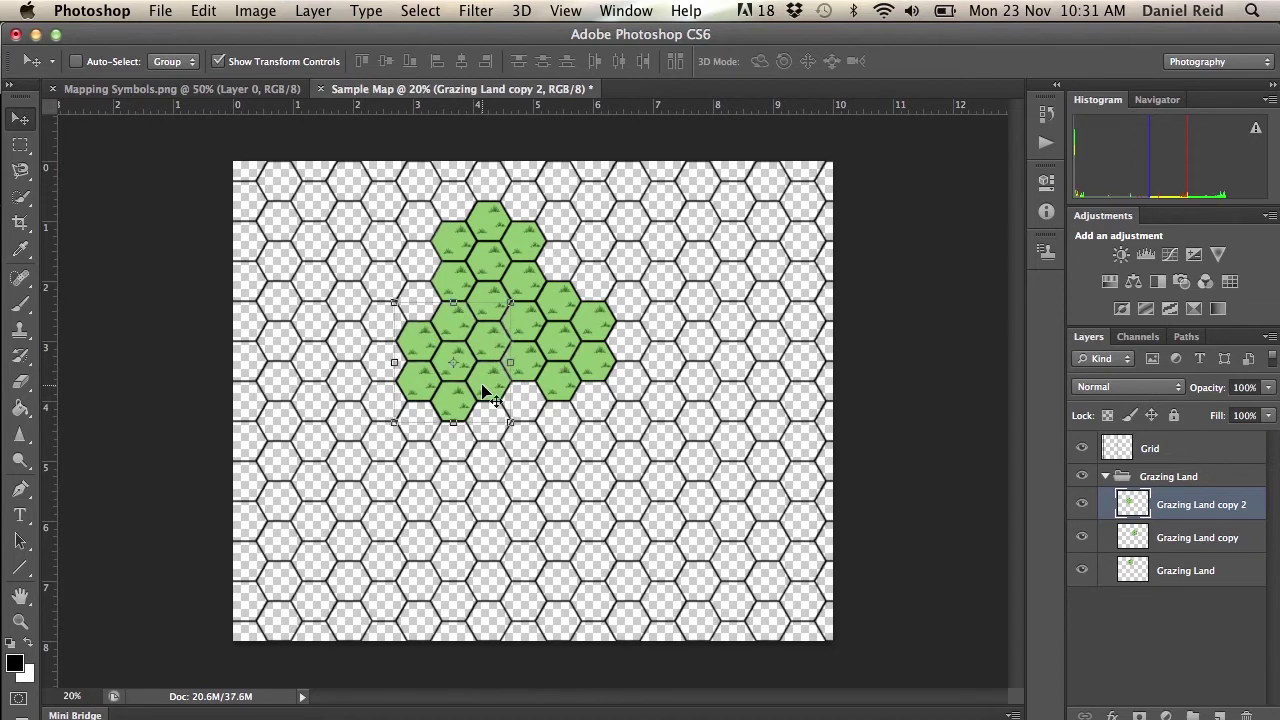
{"action": "key", "text": "shift+Right"}
- In Mapping Symbols.png, quick-select the Light Forest hexagon symbol
{"action": "left_click", "coordinate": [255, 90]}
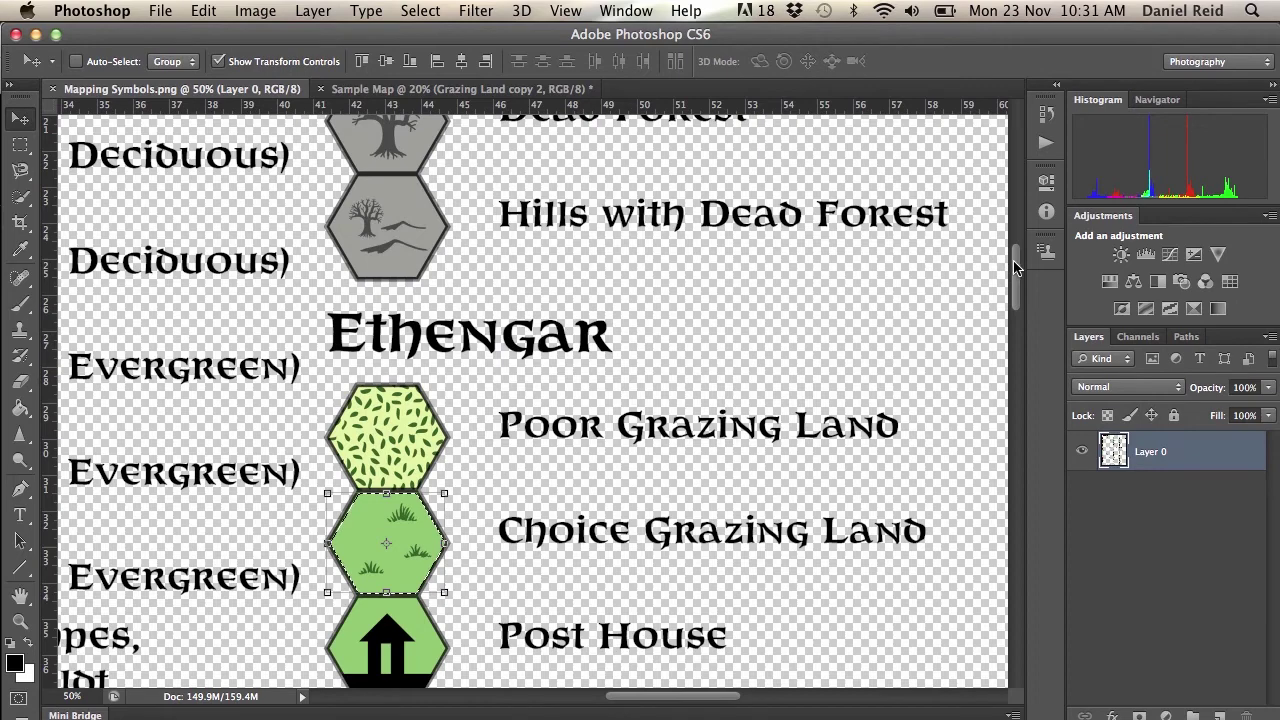
{"action": "left_click_drag", "start_coordinate": [1016, 266], "coordinate": [1022, 391]}
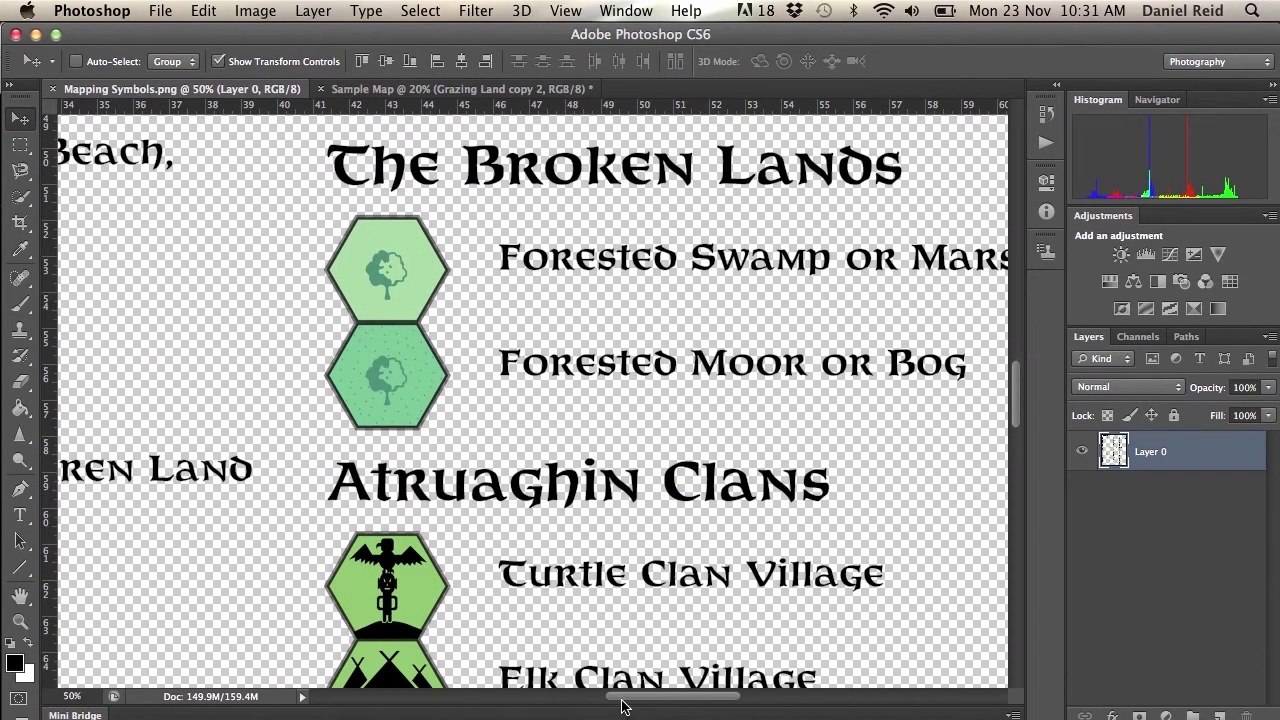
{"action": "left_click_drag", "start_coordinate": [623, 697], "coordinate": [553, 693]}
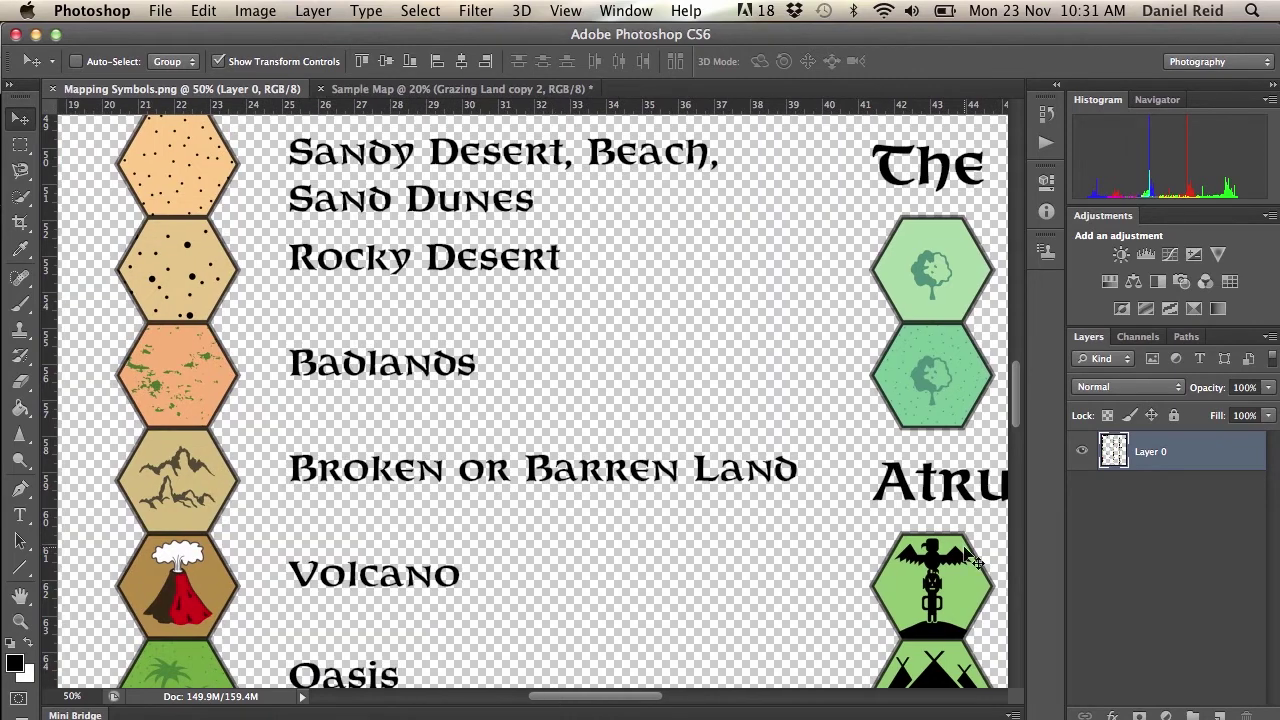
{"action": "left_click_drag", "start_coordinate": [1017, 413], "coordinate": [1022, 250]}
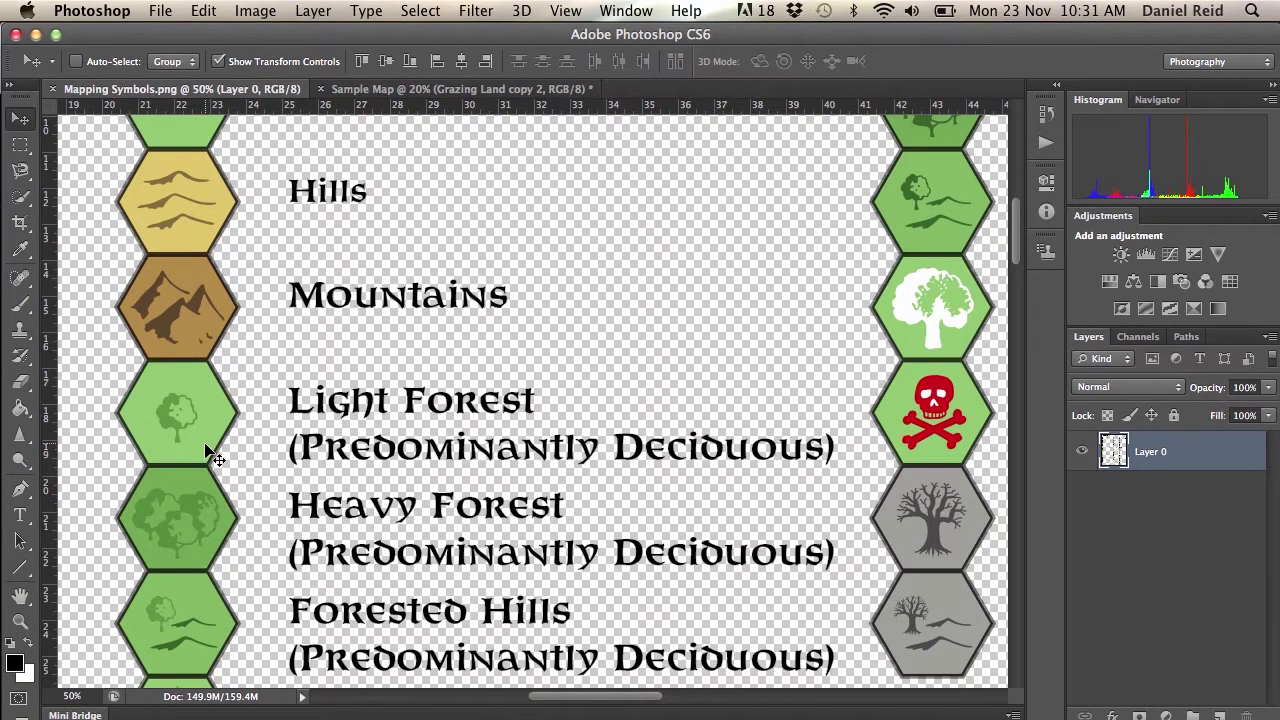
{"action": "left_click", "coordinate": [20, 197]}
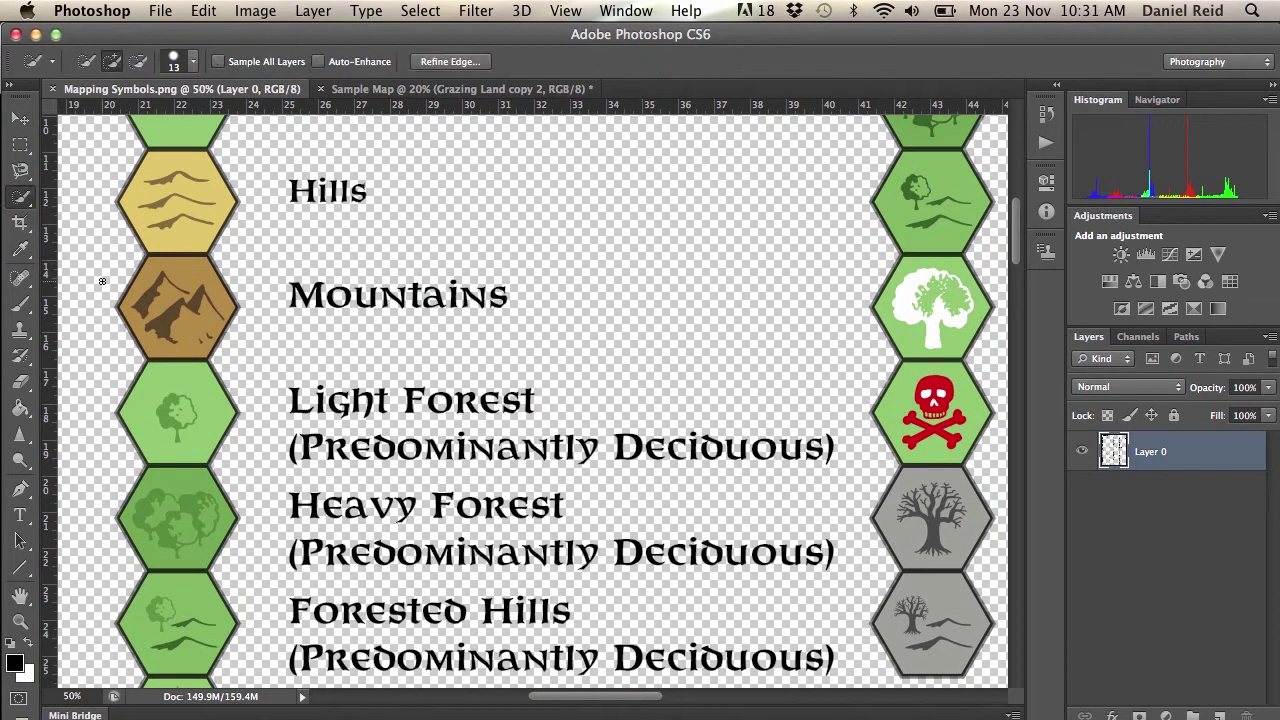
{"action": "left_click", "coordinate": [166, 372]}
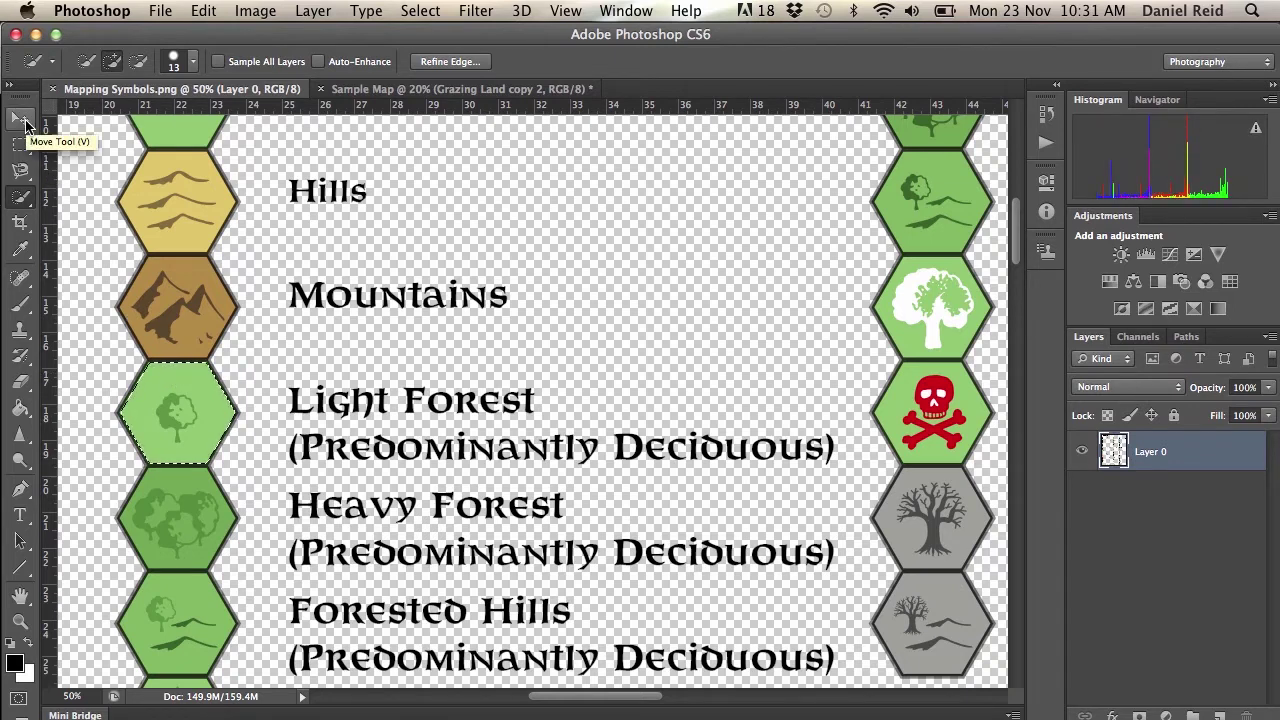
{"action": "left_click", "coordinate": [26, 121]}
{"action": "scroll", "coordinate": [27, 124], "scroll_direction": "up", "scroll_amount": 5}
{"action": "scroll", "coordinate": [27, 124], "scroll_direction": "left", "scroll_amount": 5}
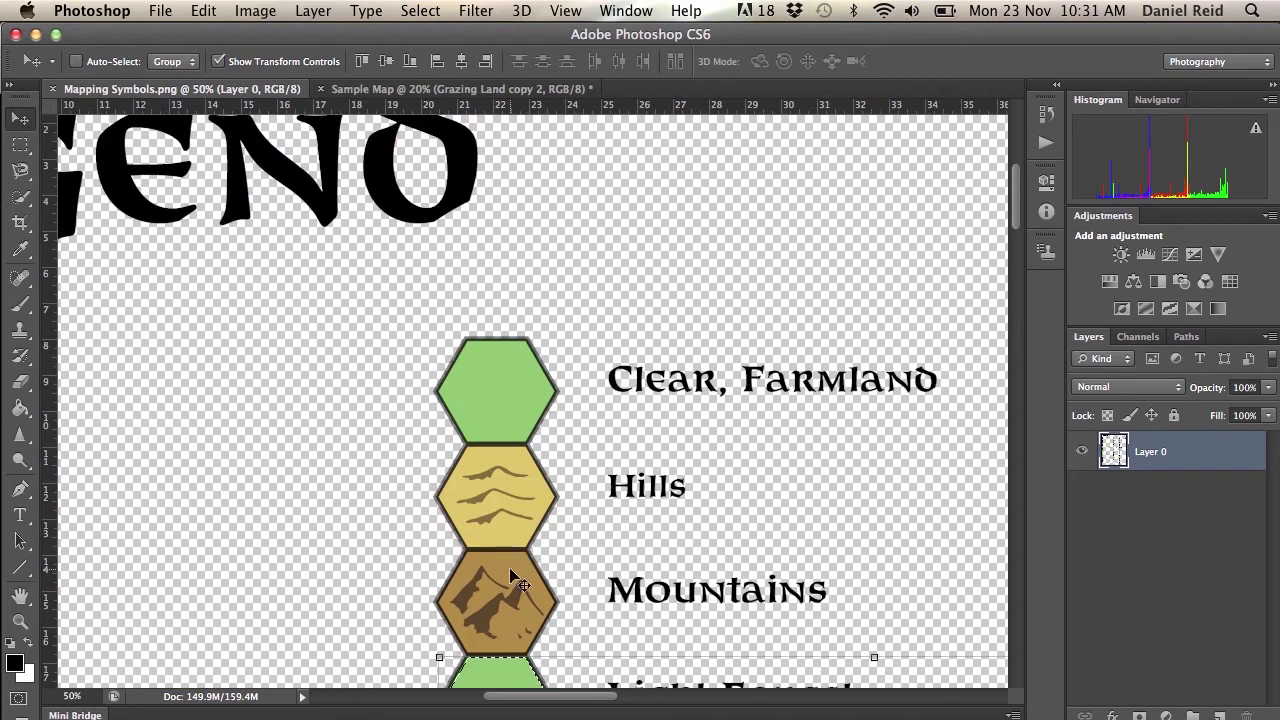
{"action": "left_click_drag", "start_coordinate": [535, 699], "coordinate": [587, 697]}
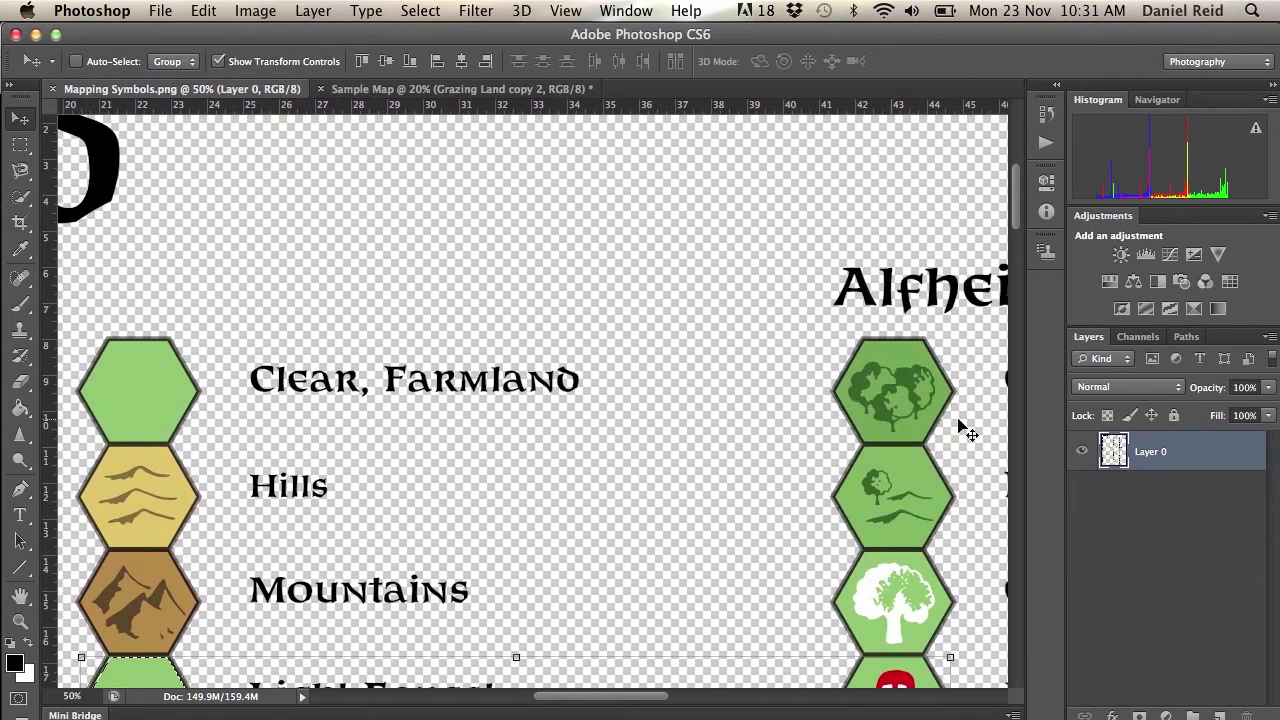
{"action": "left_click_drag", "start_coordinate": [1018, 234], "coordinate": [1022, 264]}
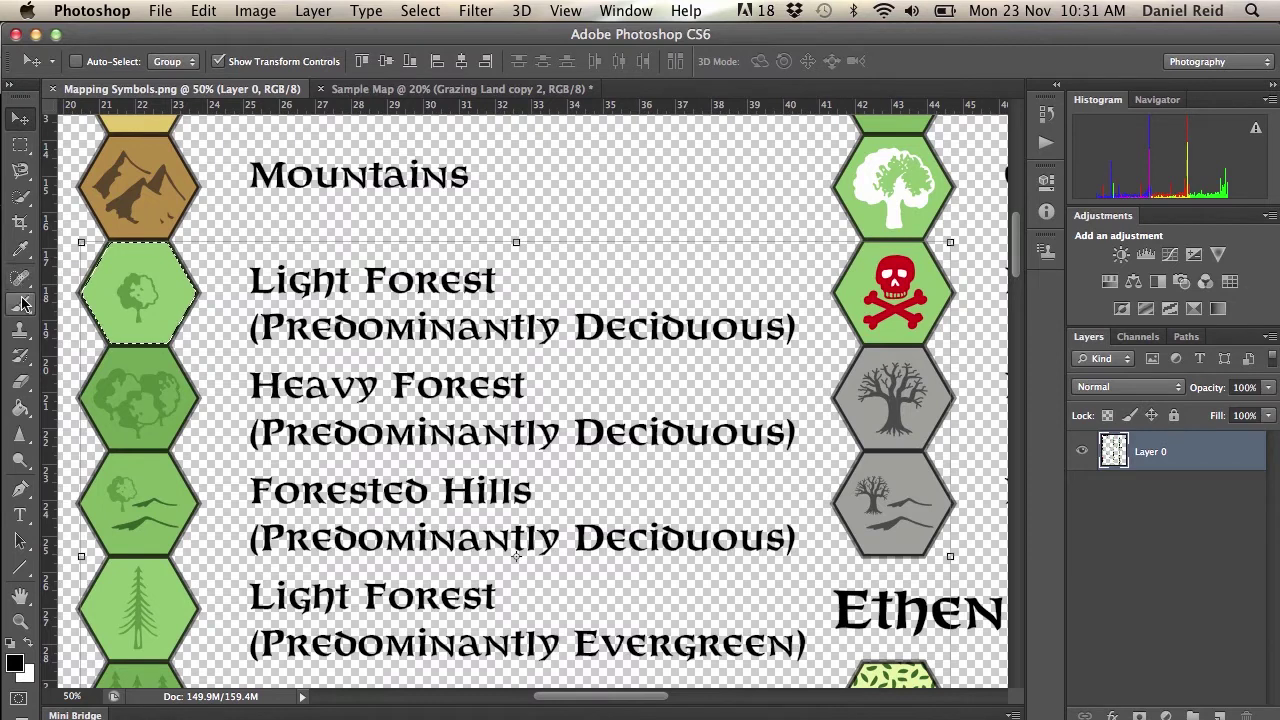
- Reselect the Light Forest hex in New Selection mode and drag it onto the Sample Map tab
{"action": "left_click", "coordinate": [22, 198]}
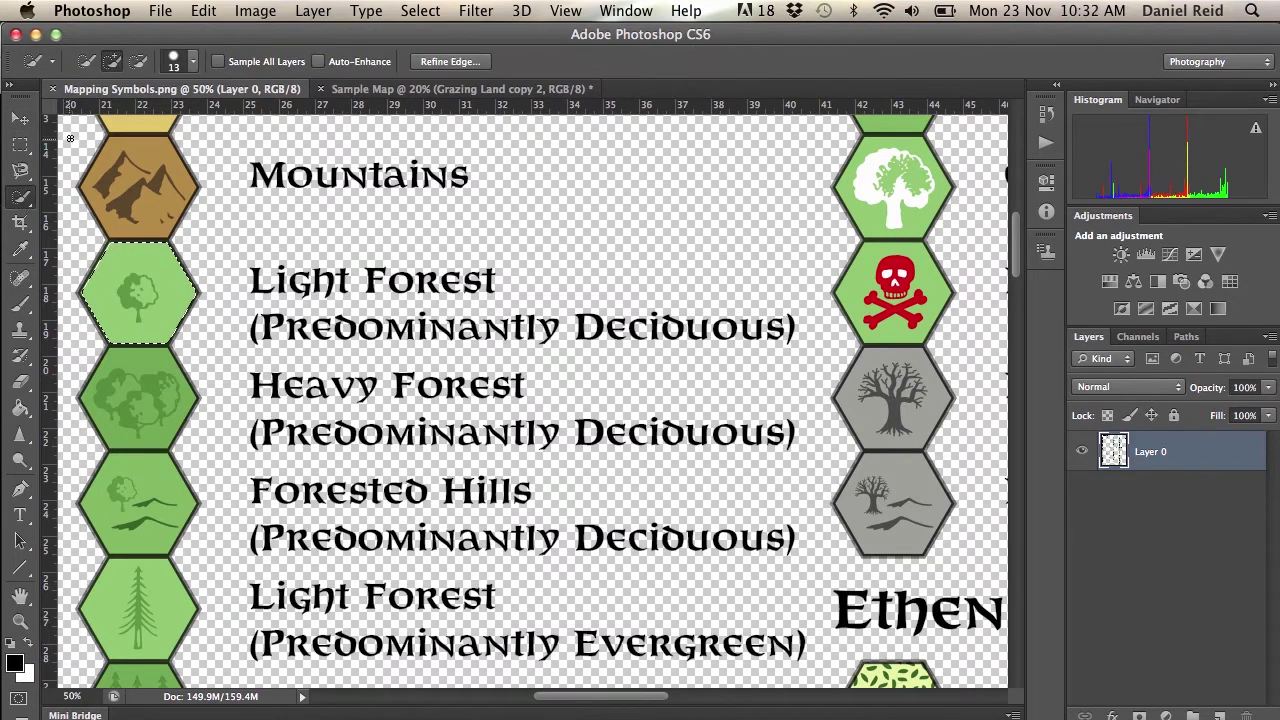
{"action": "left_click", "coordinate": [87, 62]}
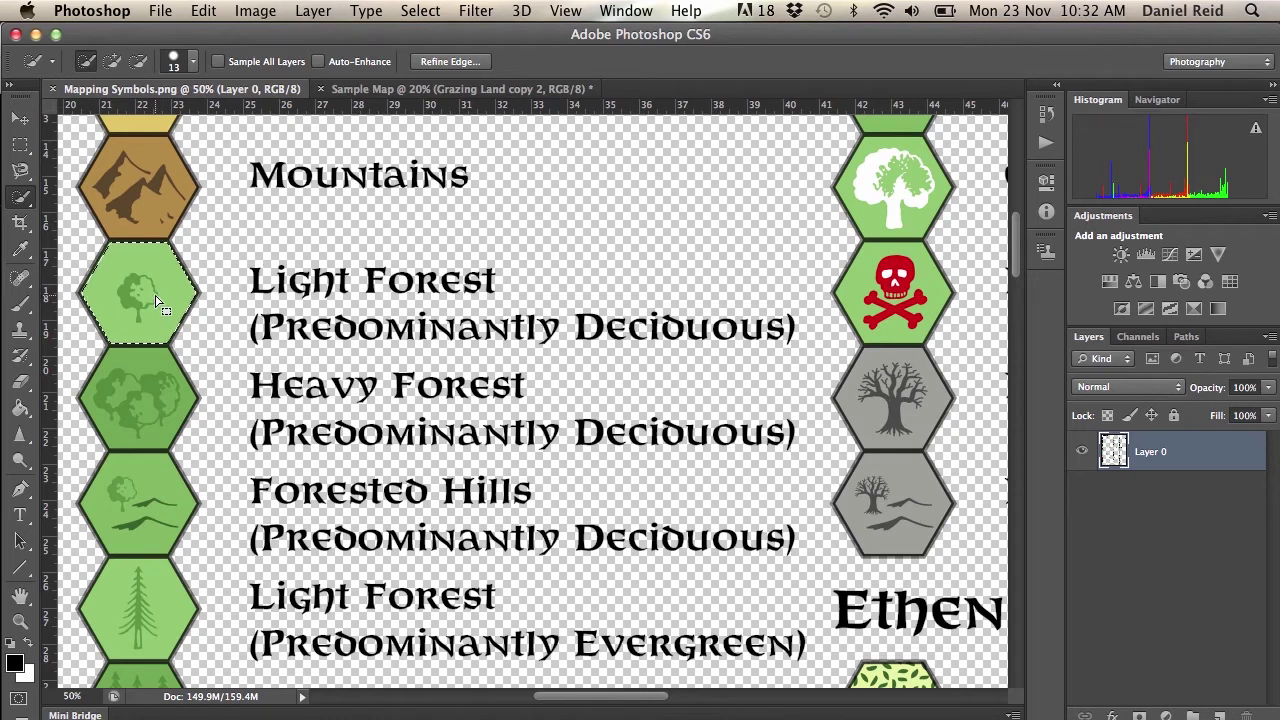
{"action": "key", "text": "super+d"}
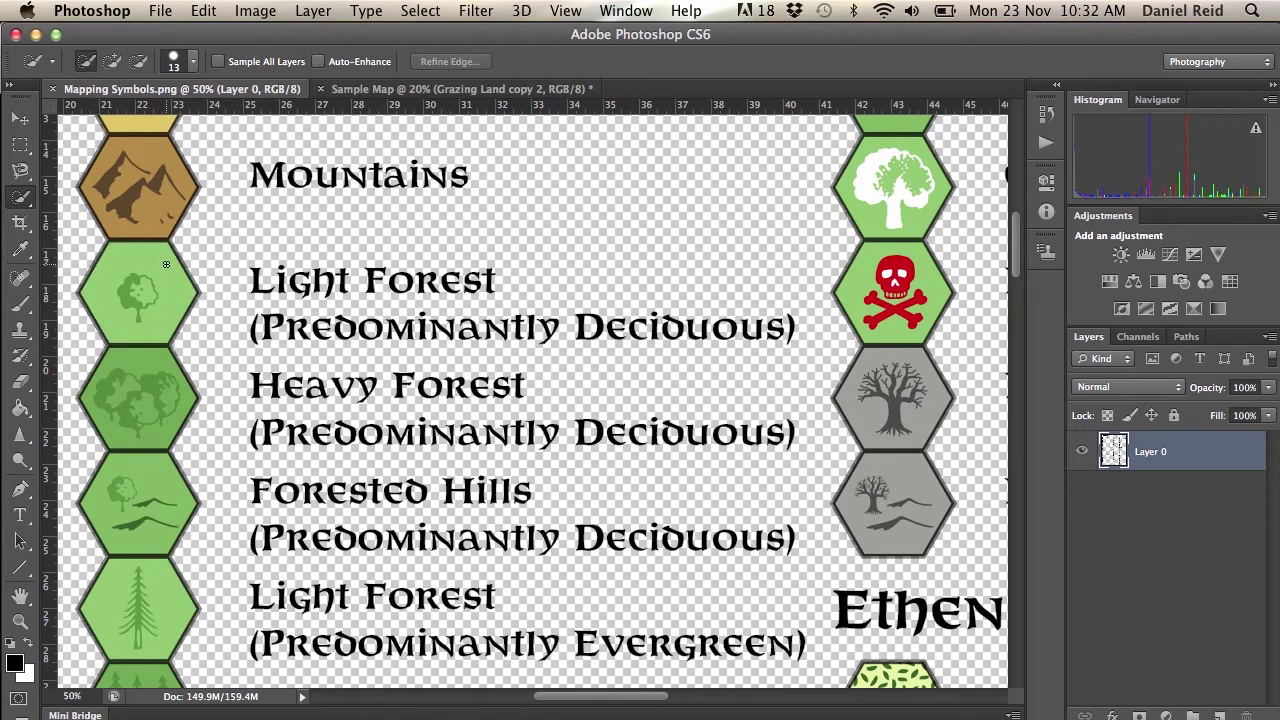
{"action": "left_click", "coordinate": [166, 265]}
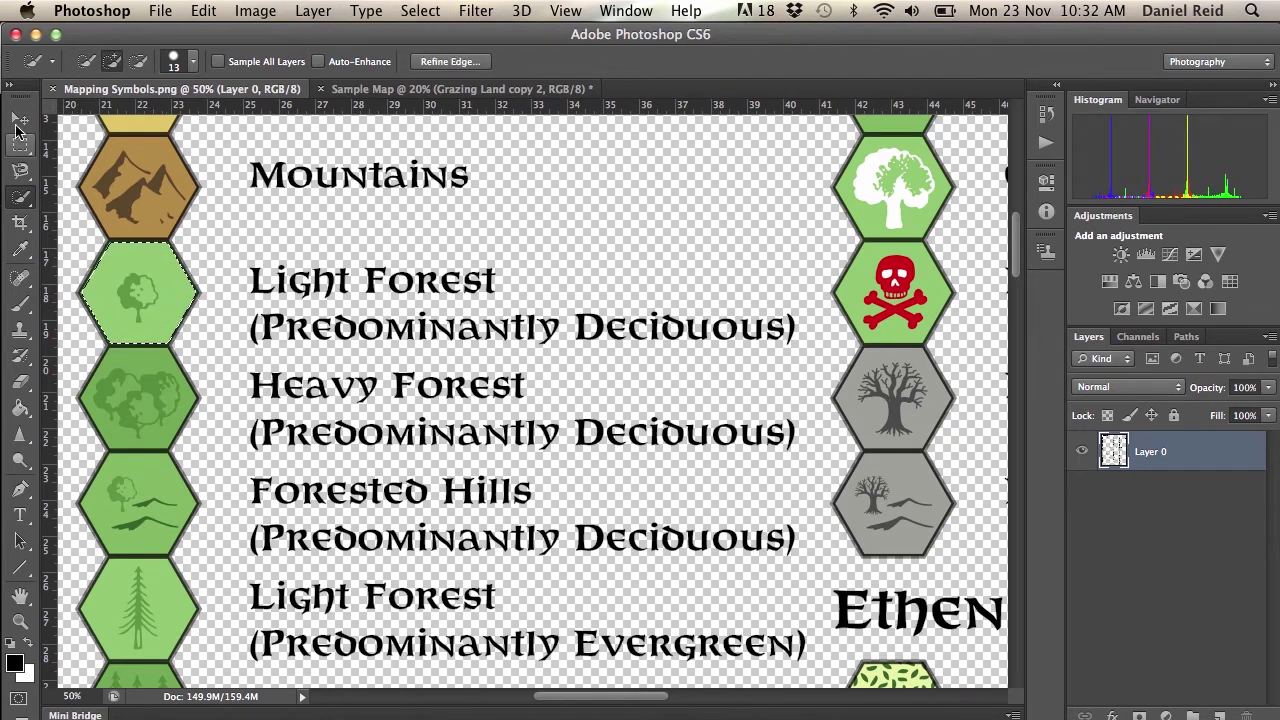
{"action": "left_click", "coordinate": [20, 118]}
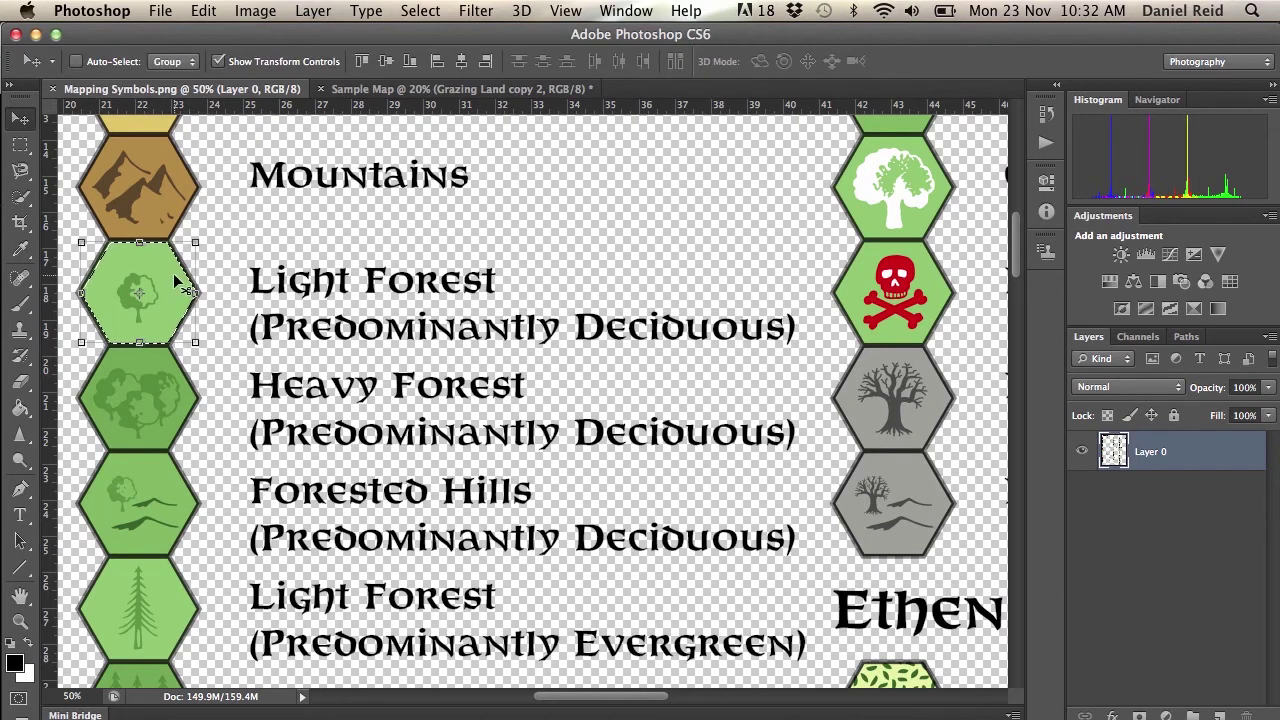
{"action": "left_click_drag", "start_coordinate": [172, 288], "coordinate": [338, 92]}
- Drop the Light Forest hex onto the Sample Map as a new layer and nudge it into place
{"action": "left_click", "coordinate": [338, 92]}
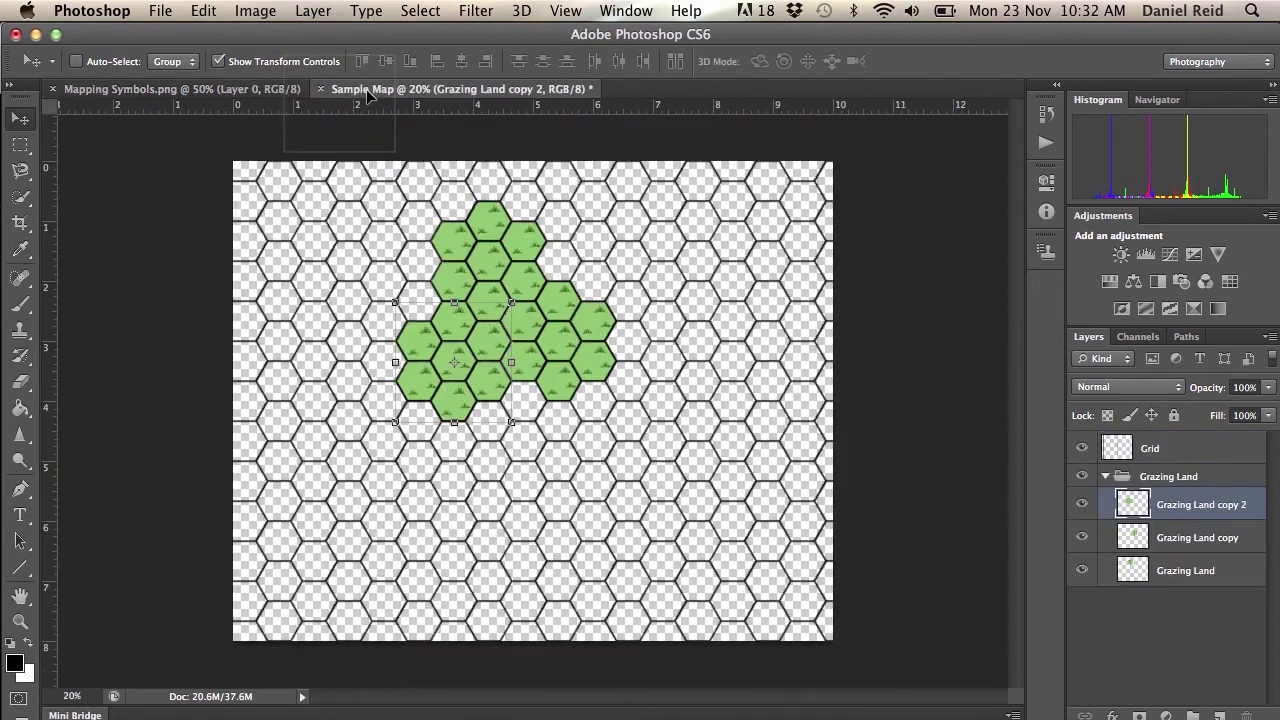
{"action": "left_click_drag", "start_coordinate": [685, 470], "coordinate": [676, 490]}
{"action": "key", "text": "shift+Right"}
{"action": "key", "text": "shift+Right"}
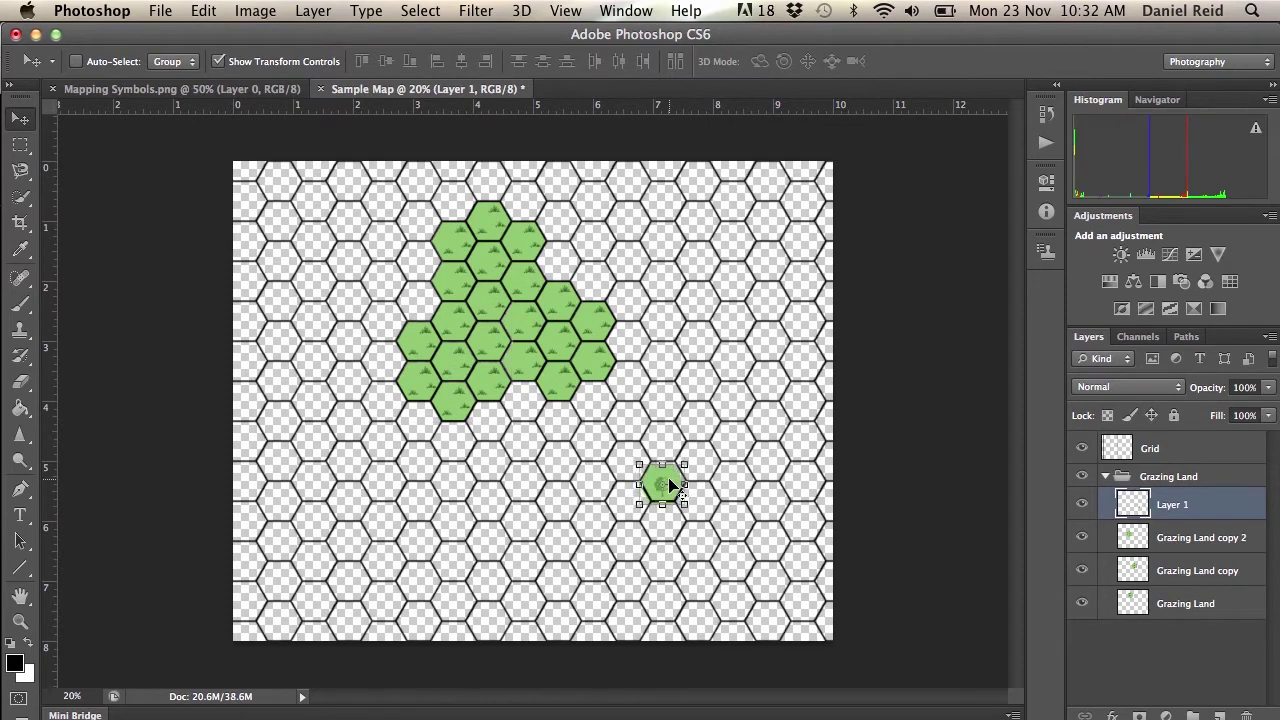
{"action": "key", "text": "shift+Up"}
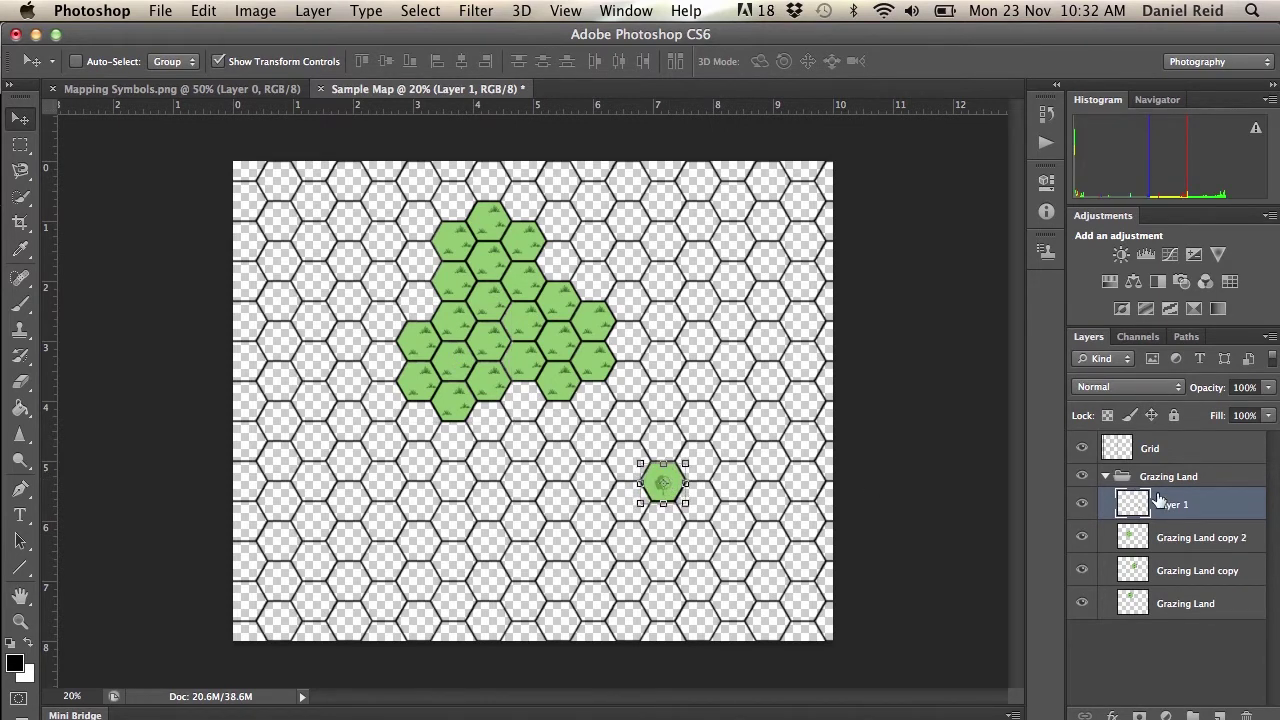
- Move the layer above the hidden, collapsed Grazing Land group and rename it 'Light Forest'
{"action": "left_click_drag", "start_coordinate": [1147, 508], "coordinate": [1140, 464]}
{"action": "left_click", "coordinate": [1082, 510]}
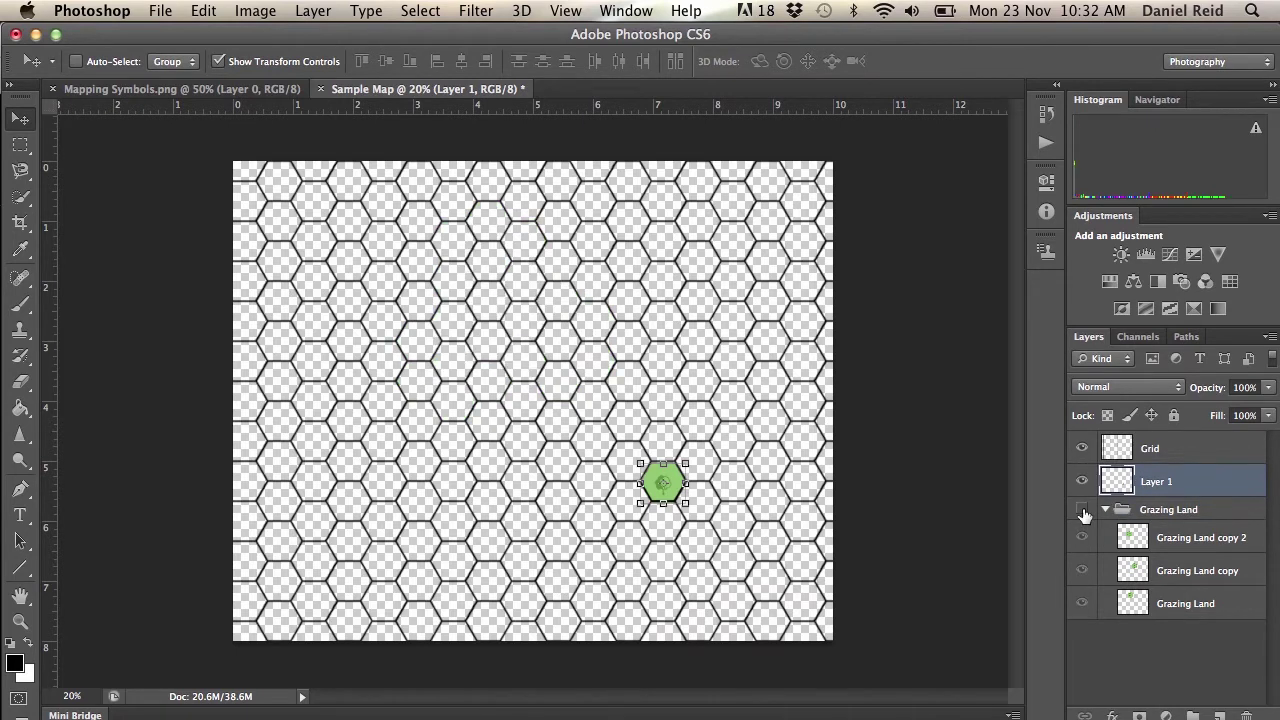
{"action": "left_click", "coordinate": [1105, 510]}
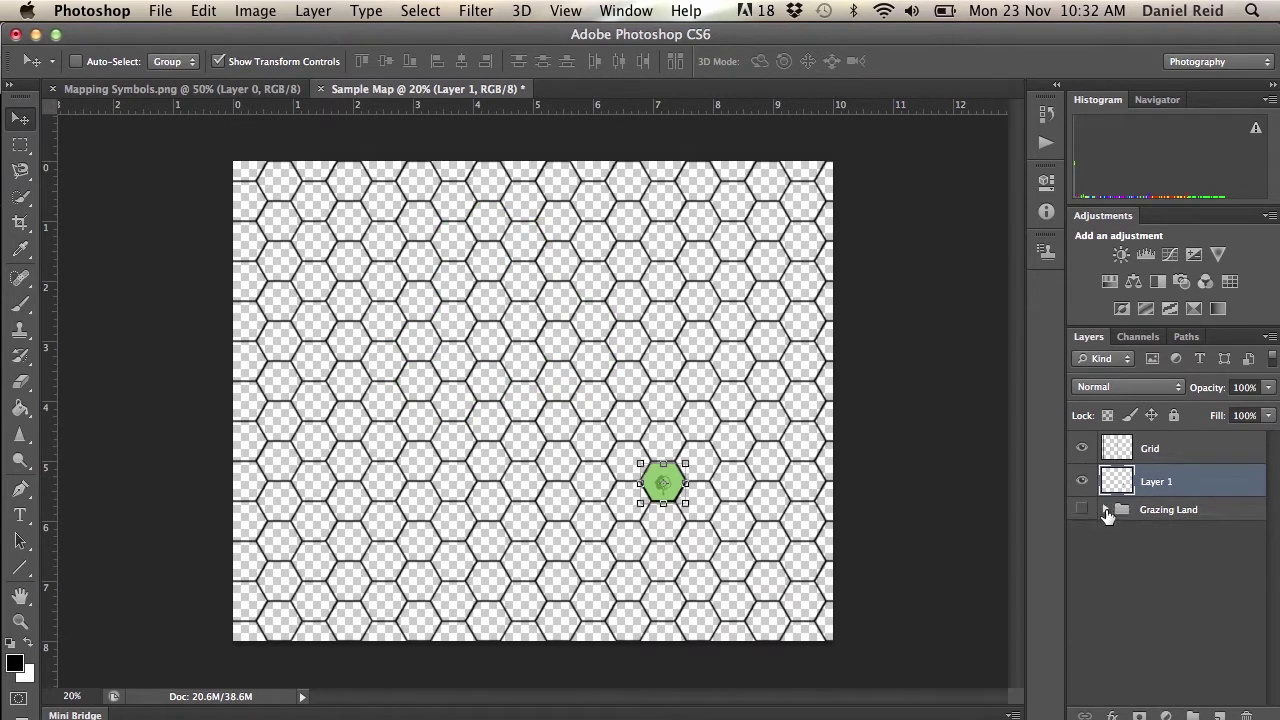
{"action": "double_click", "coordinate": [1160, 482]}
{"action": "type", "text": "Light Forest"}
{"action": "key", "text": "Return"}
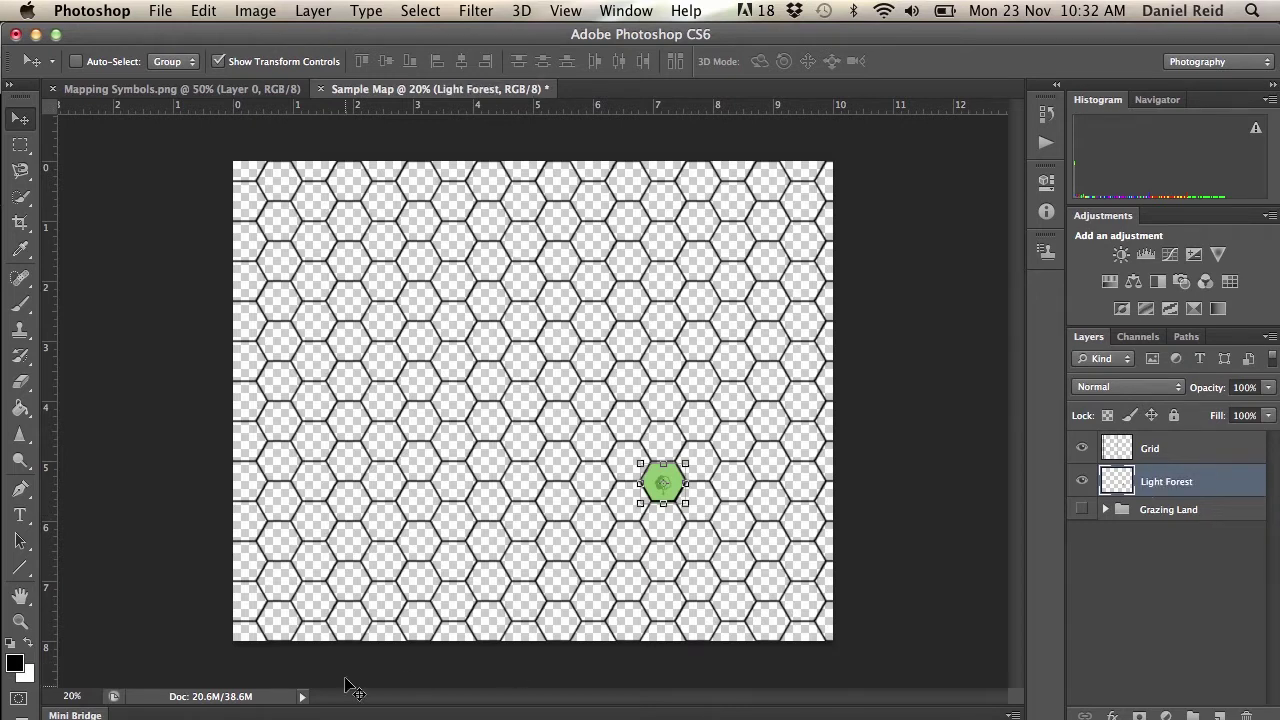
{"action": "left_click", "coordinate": [182, 92]}
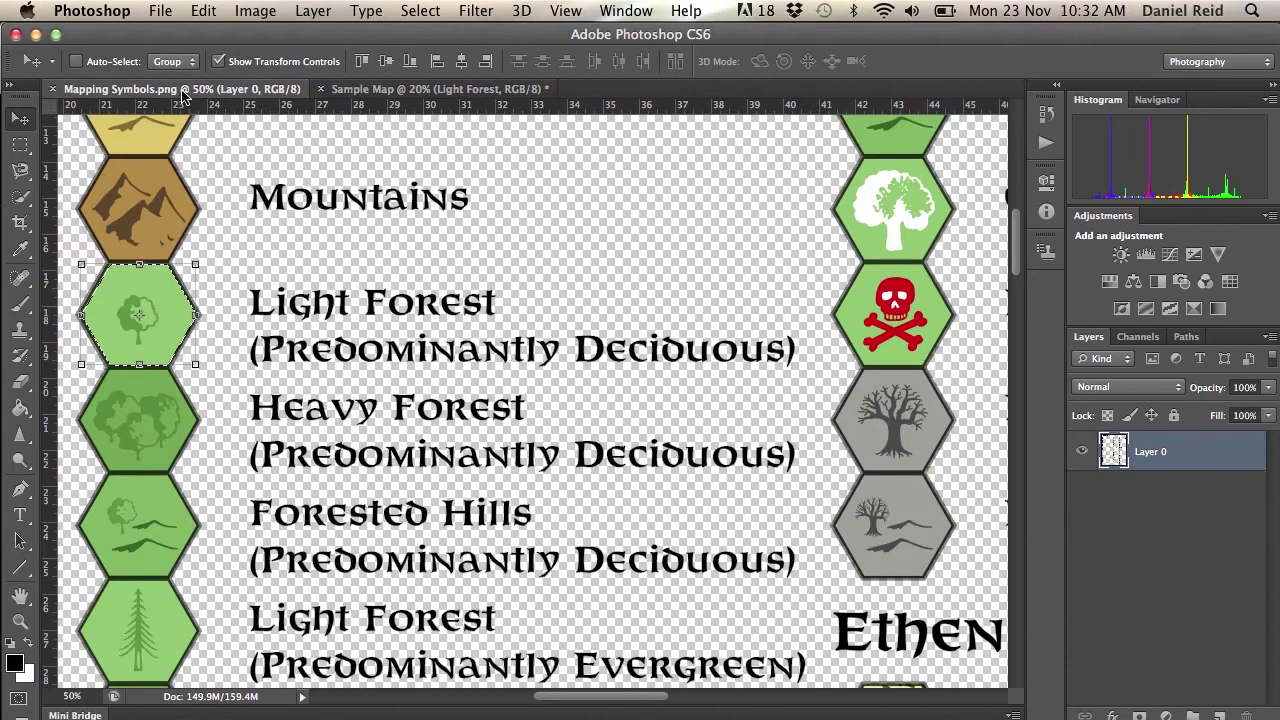
- Zoom Sample Map to 50%, fit the Light Forest hex into its grid cell, and duplicate it
{"action": "left_click", "coordinate": [345, 92]}
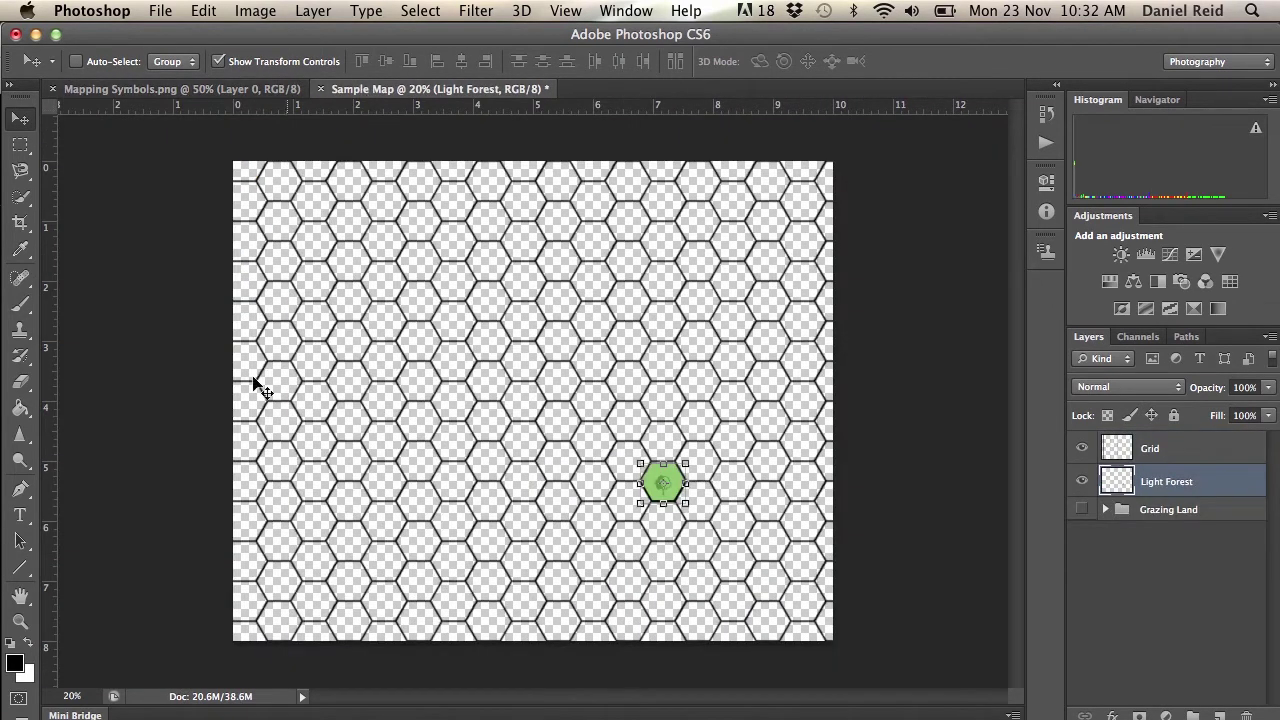
{"action": "left_click", "coordinate": [69, 695]}
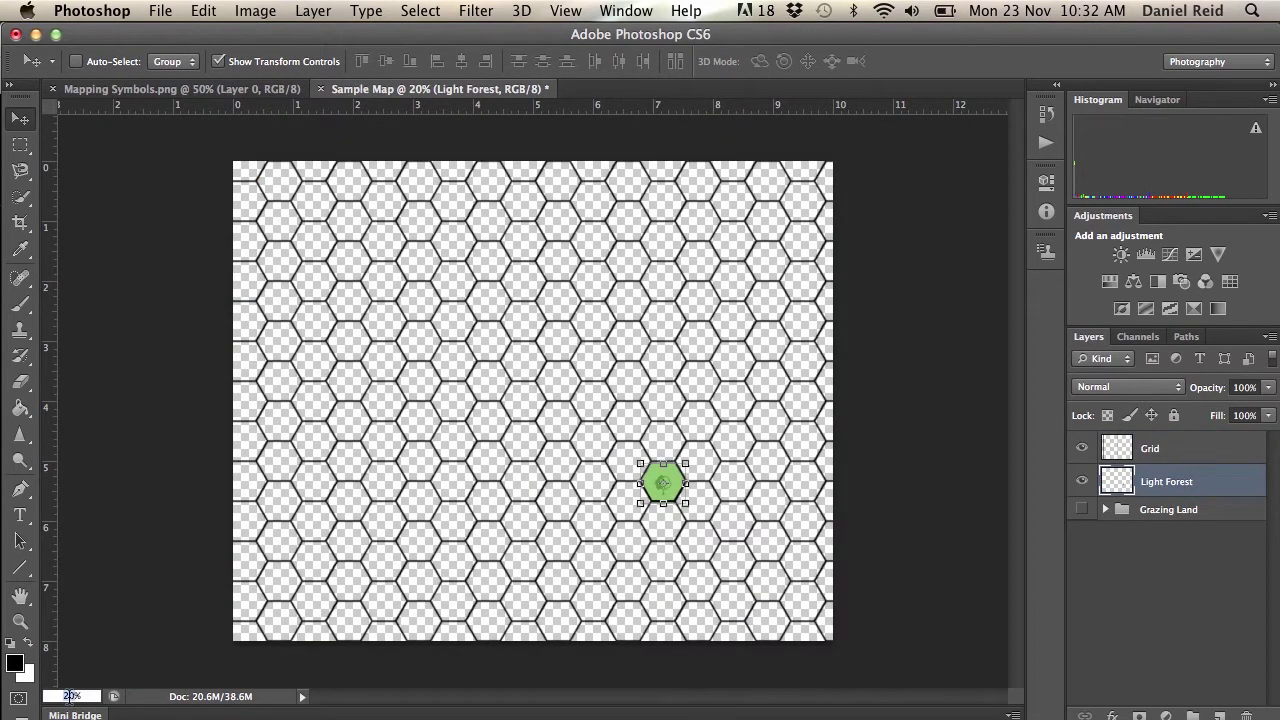
{"action": "type", "text": "50"}
{"action": "key", "text": "Return"}
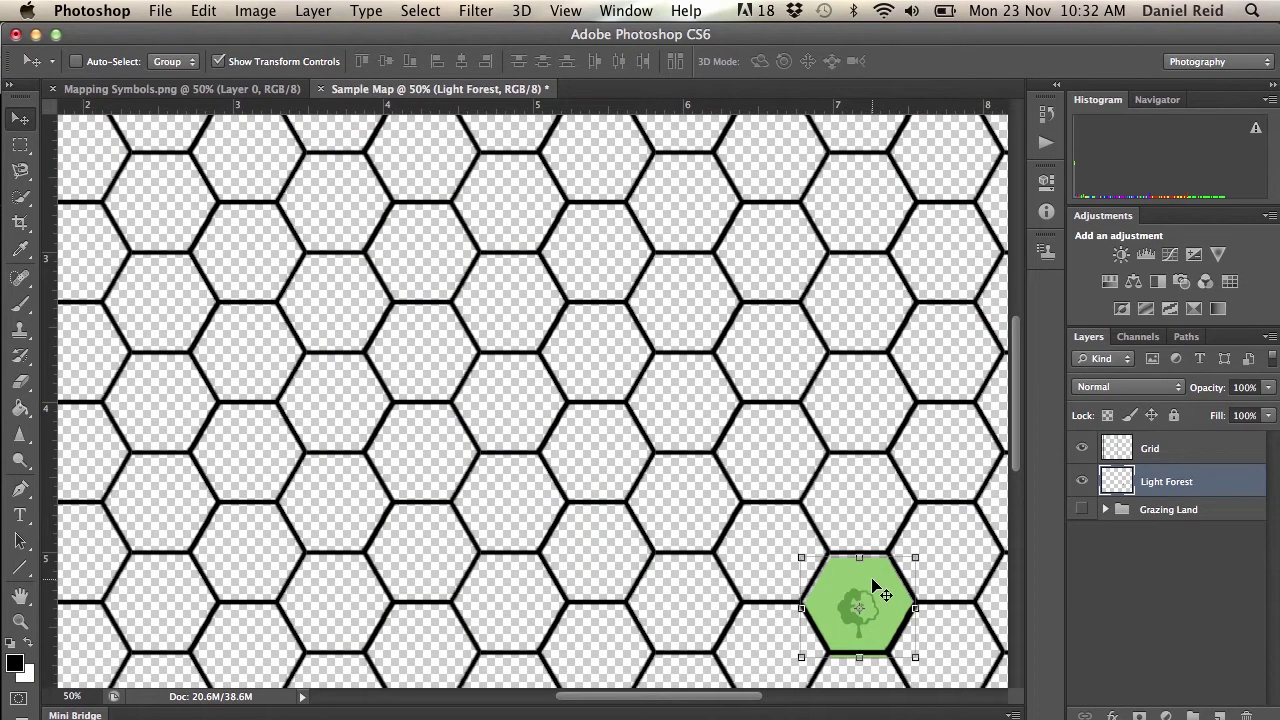
{"action": "left_click_drag", "start_coordinate": [873, 573], "coordinate": [876, 568]}
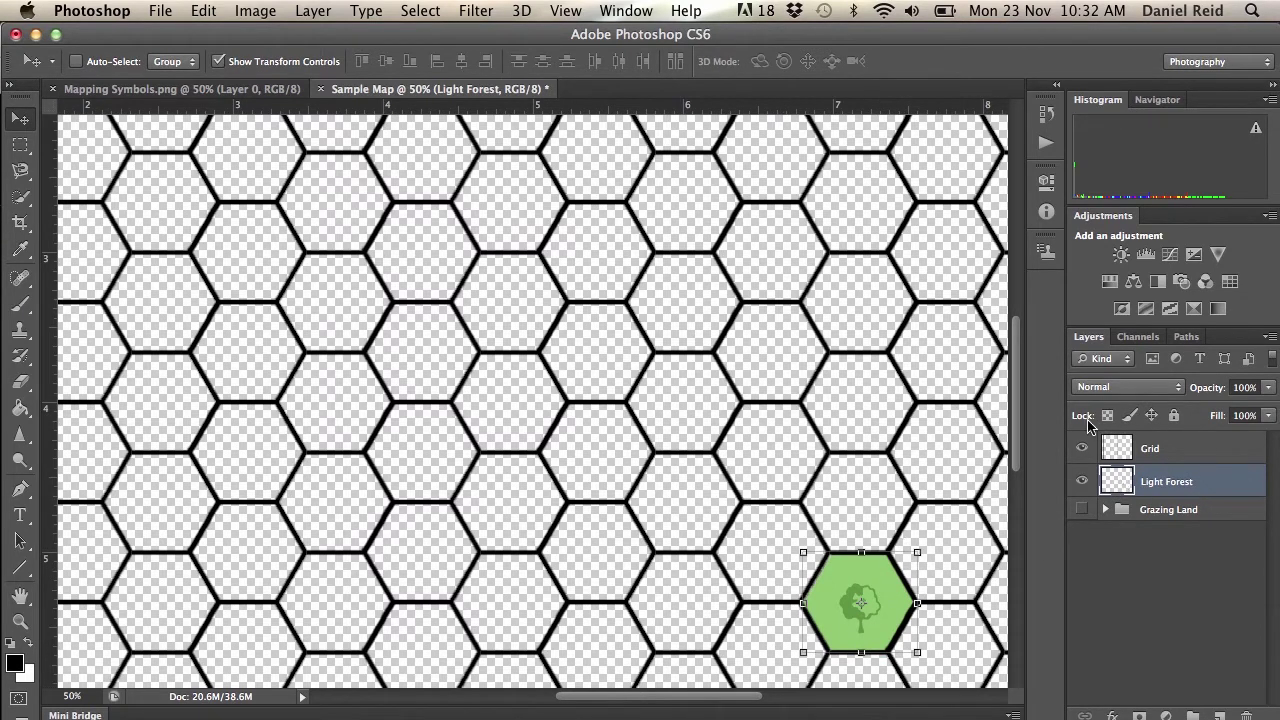
{"action": "left_click_drag", "start_coordinate": [1015, 403], "coordinate": [1020, 470]}
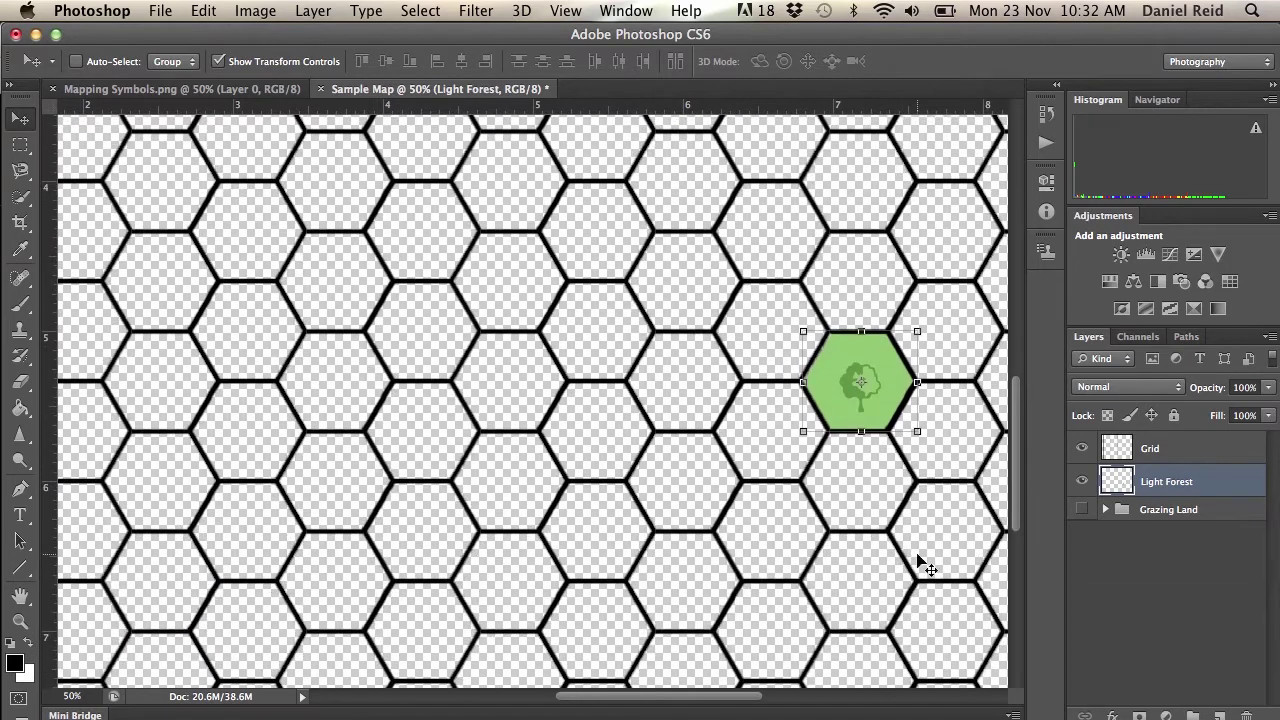
{"action": "left_click_drag", "start_coordinate": [743, 702], "coordinate": [803, 706]}
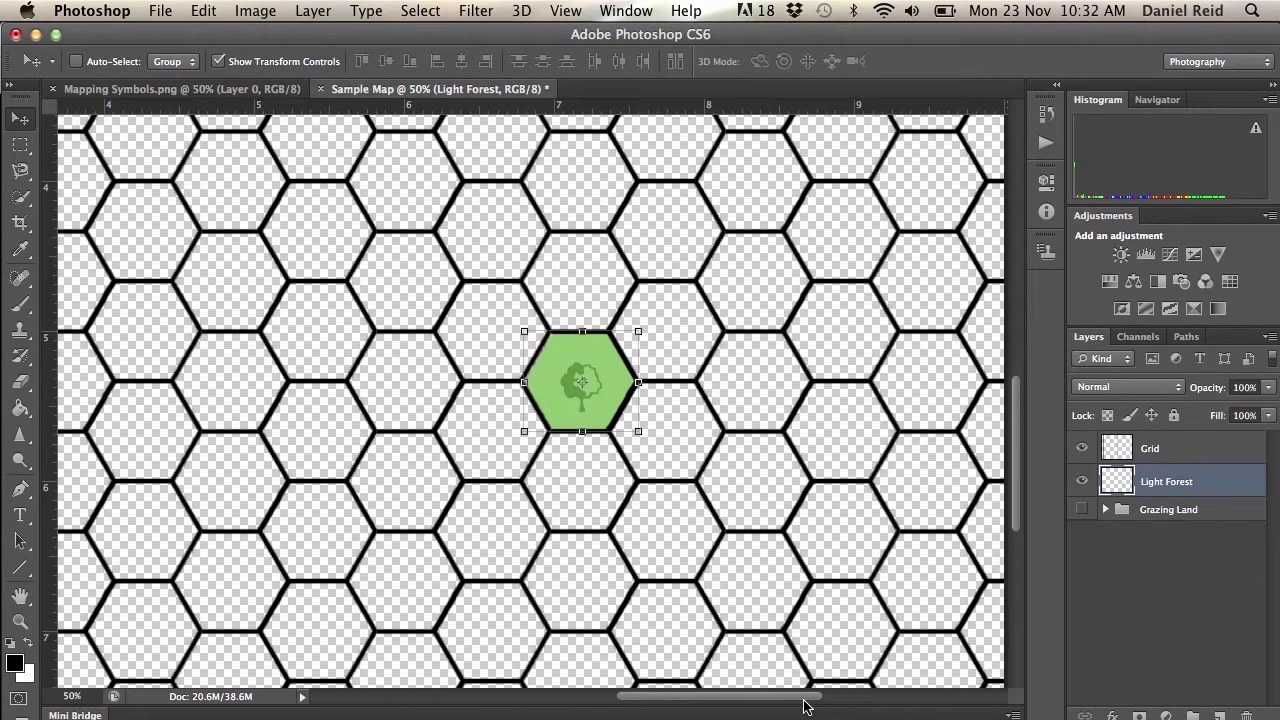
{"action": "key", "text": "super+j"}
- Place Light Forest copies through copy 6 in the cells around the first forest hex
{"action": "left_click_drag", "start_coordinate": [603, 373], "coordinate": [598, 268]}
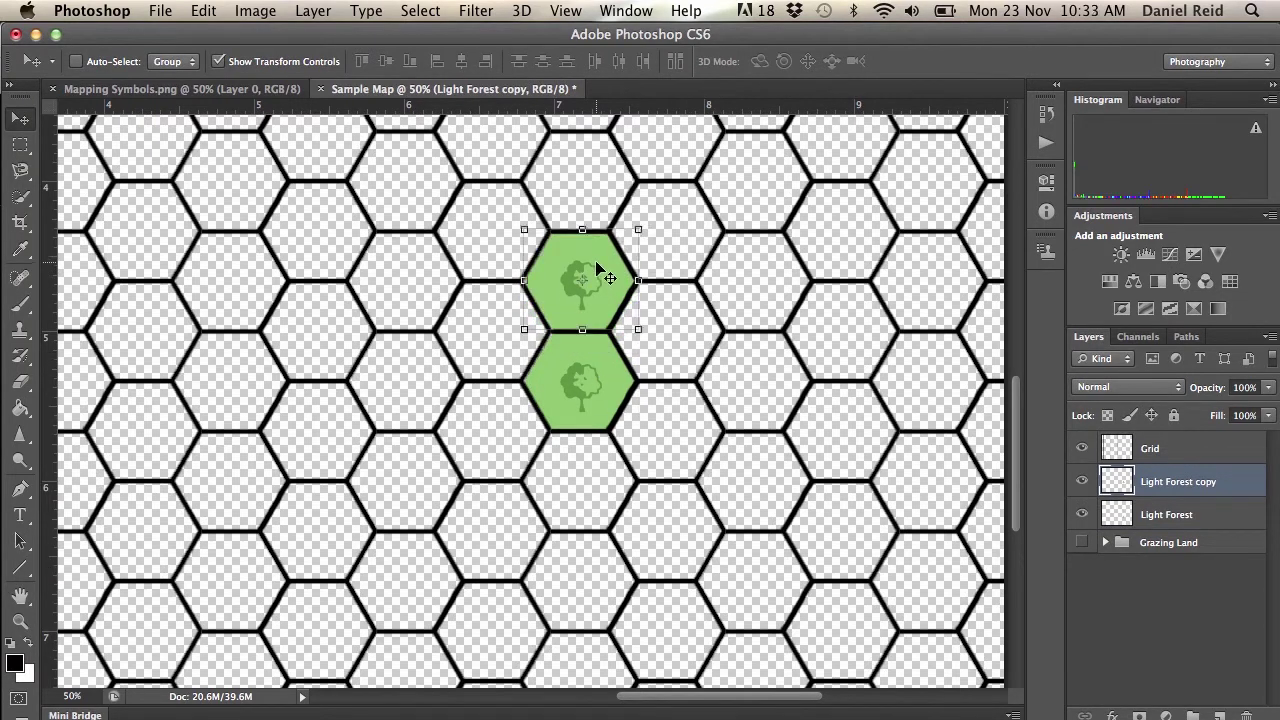
{"action": "key", "text": "super+j"}
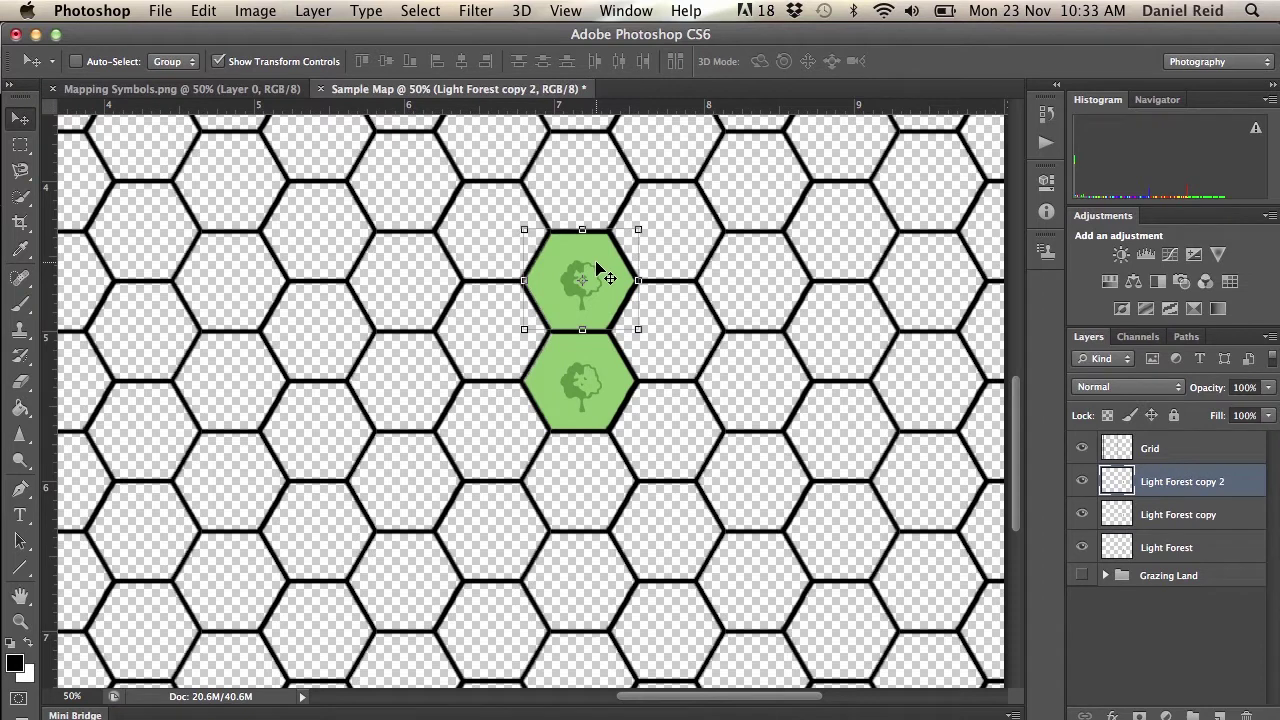
{"action": "left_click_drag", "start_coordinate": [597, 264], "coordinate": [592, 468]}
{"action": "key", "text": "super+j"}
{"action": "key", "text": "super+j"}
{"action": "key", "text": "Up"}
{"action": "key", "text": "Up"}
{"action": "key", "text": "Up"}
{"action": "key", "text": "Up"}
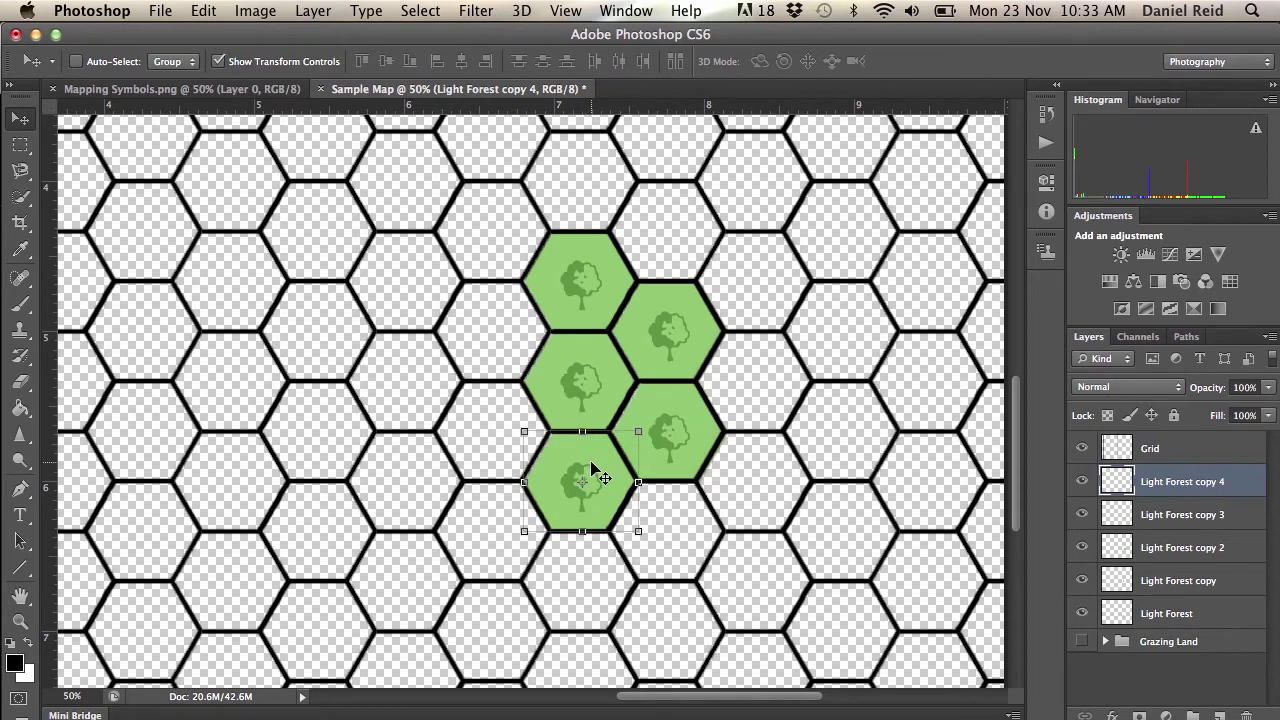
{"action": "key", "text": "super+j"}
{"action": "left_click_drag", "start_coordinate": [593, 468], "coordinate": [505, 312]}
{"action": "key", "text": "super+j"}
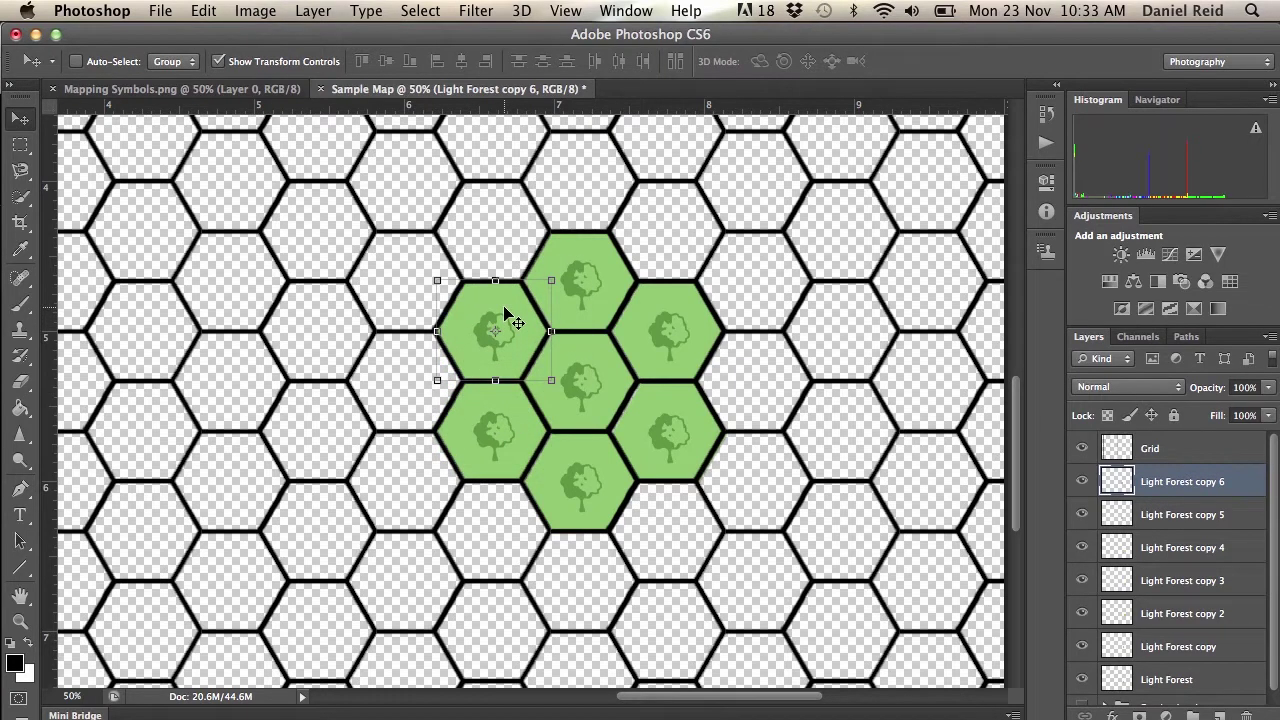
{"action": "left_click", "coordinate": [1082, 448]}
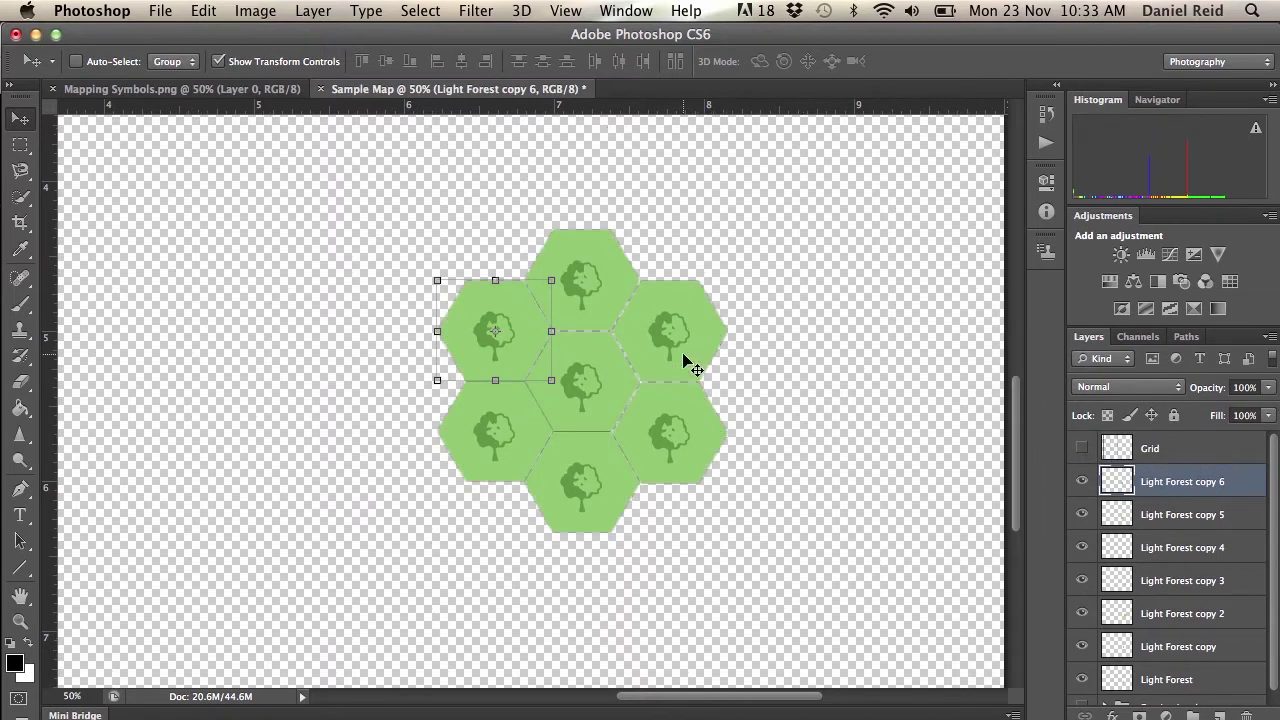
- Compare the forest cluster with and without the Grid layer, leave it hidden, and open the Layer menu
{"action": "left_click", "coordinate": [1082, 448]}
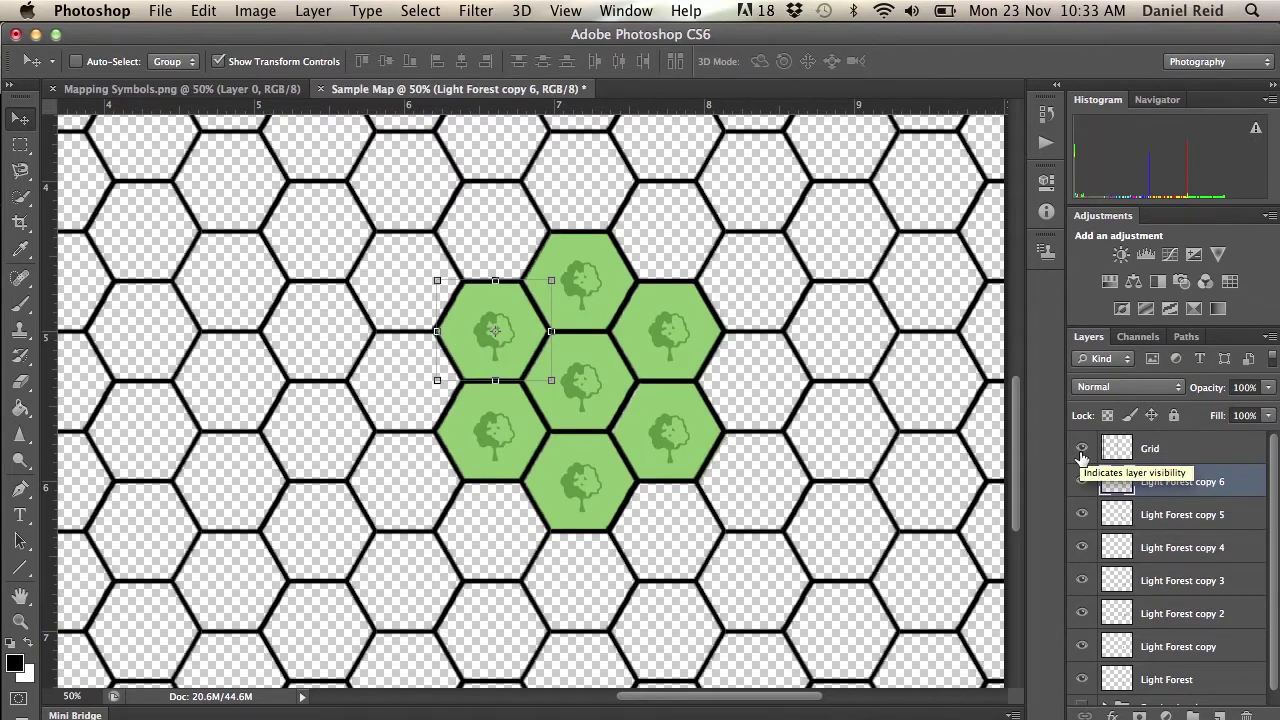
{"action": "left_click", "coordinate": [1080, 455]}
{"action": "left_click", "coordinate": [1081, 450]}
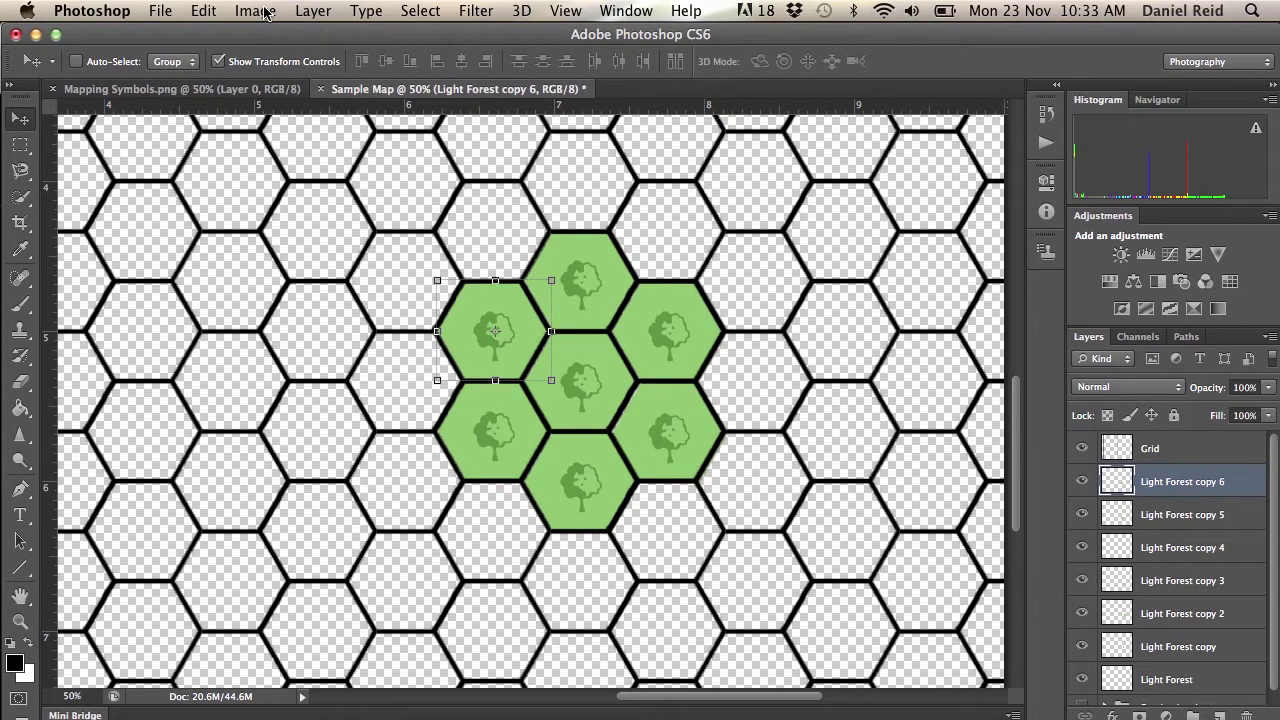
{"action": "left_click", "coordinate": [1083, 450]}
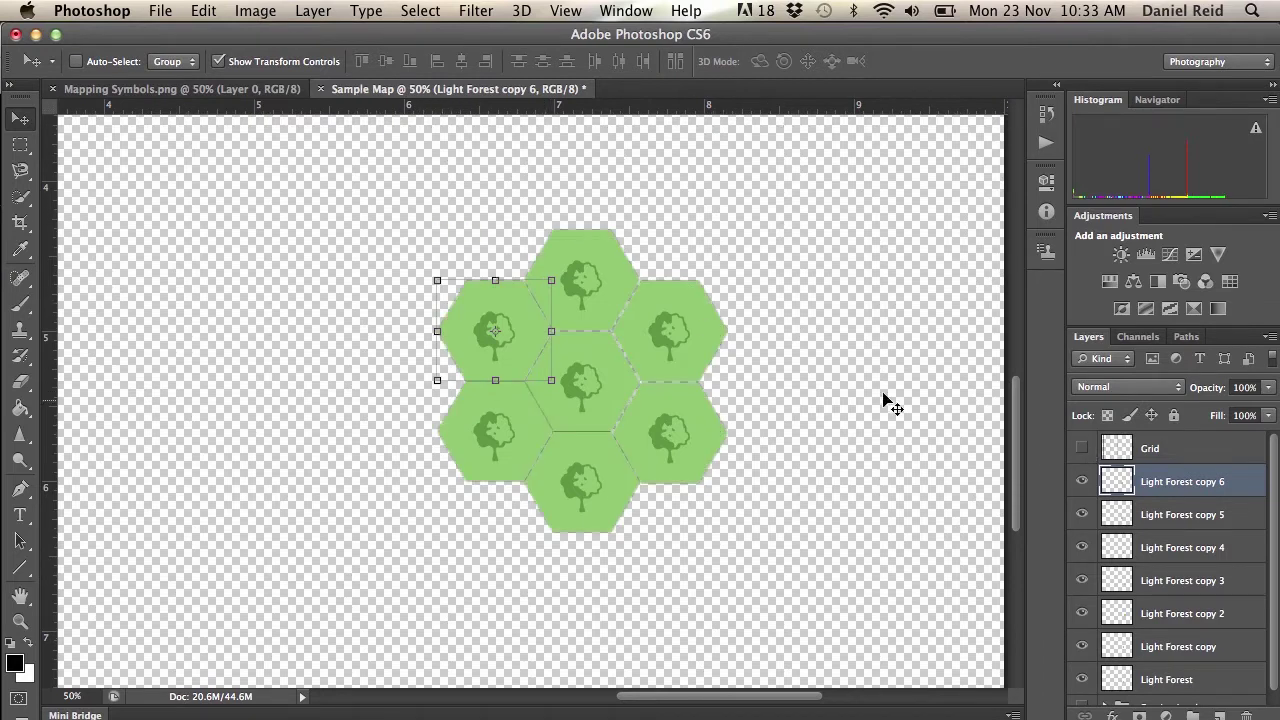
{"action": "left_click_drag", "start_coordinate": [1276, 488], "coordinate": [1276, 522]}
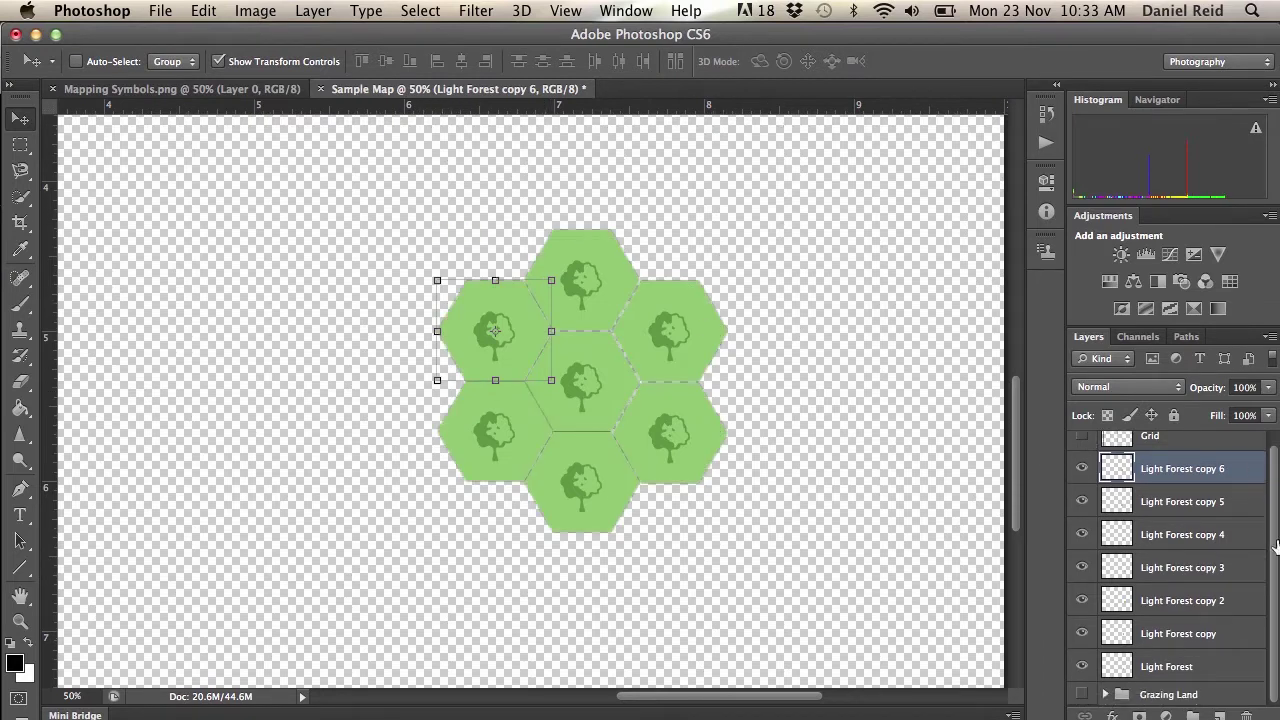
{"action": "left_click", "coordinate": [310, 10]}
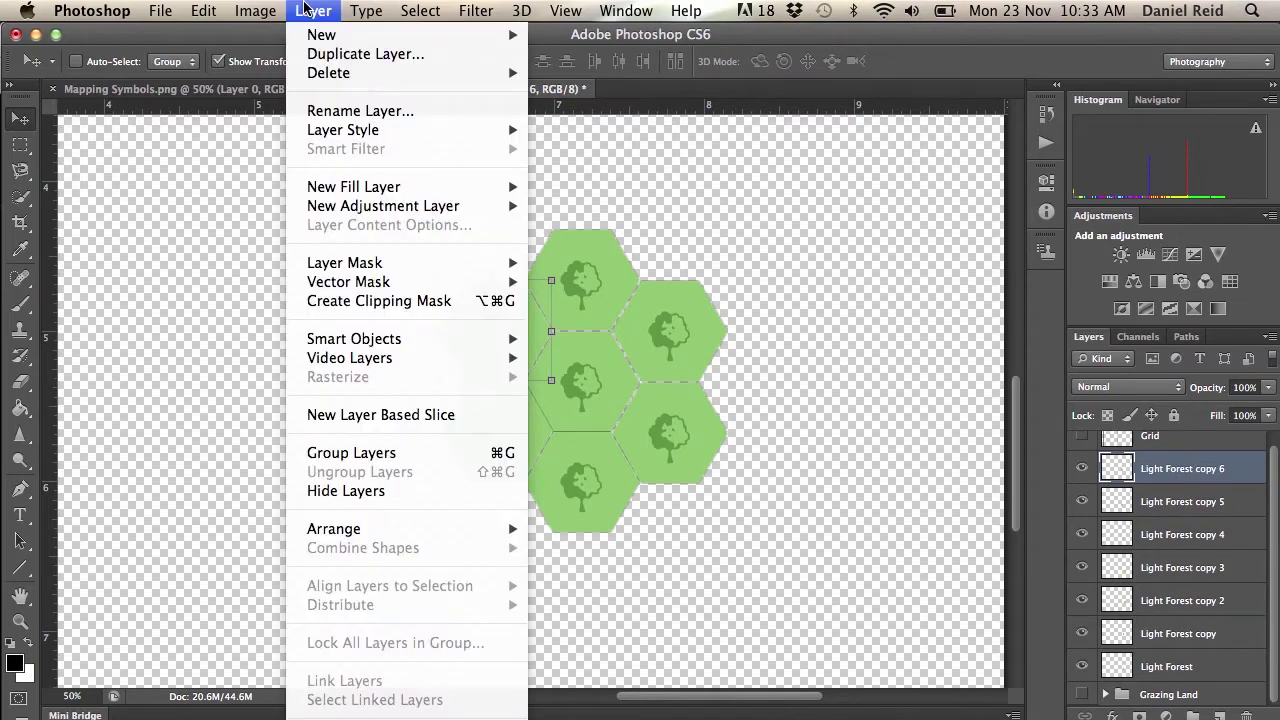
- Merge the visible forest tile layers and rename the merged layer Light Forest
{"action": "left_click", "coordinate": [405, 673]}
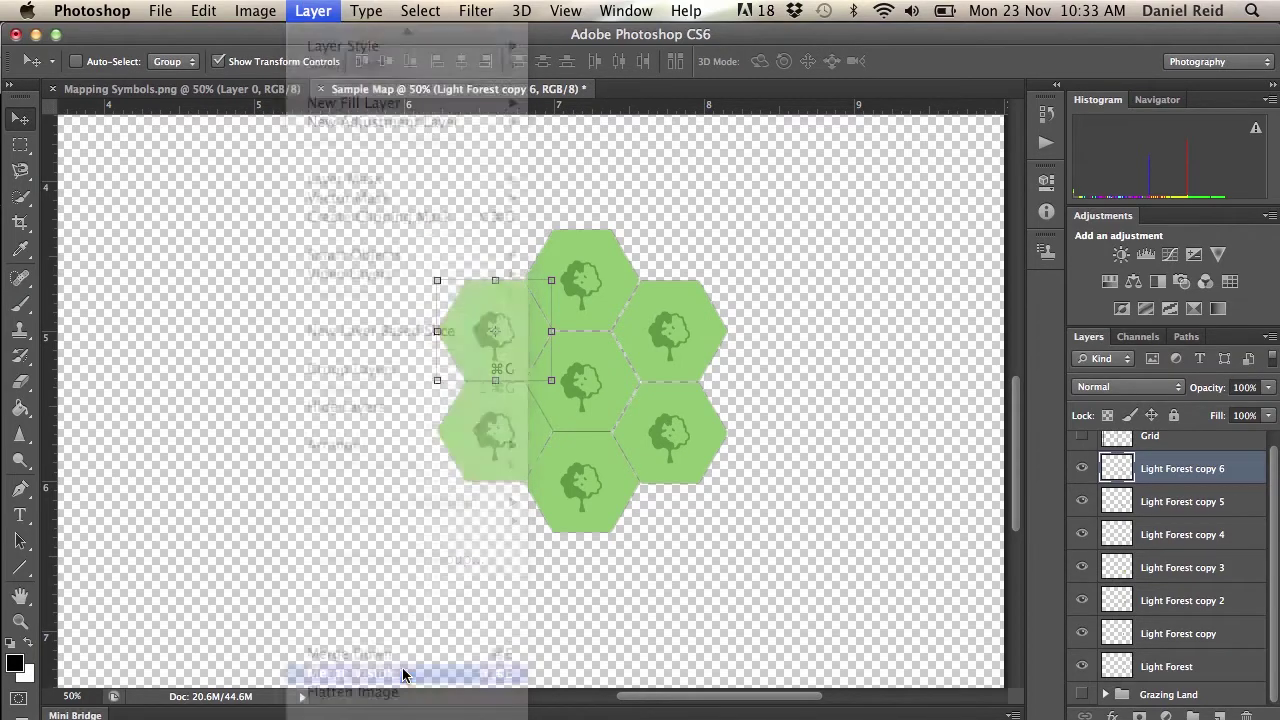
{"action": "double_click", "coordinate": [1191, 481]}
{"action": "left_click", "coordinate": [1202, 480]}
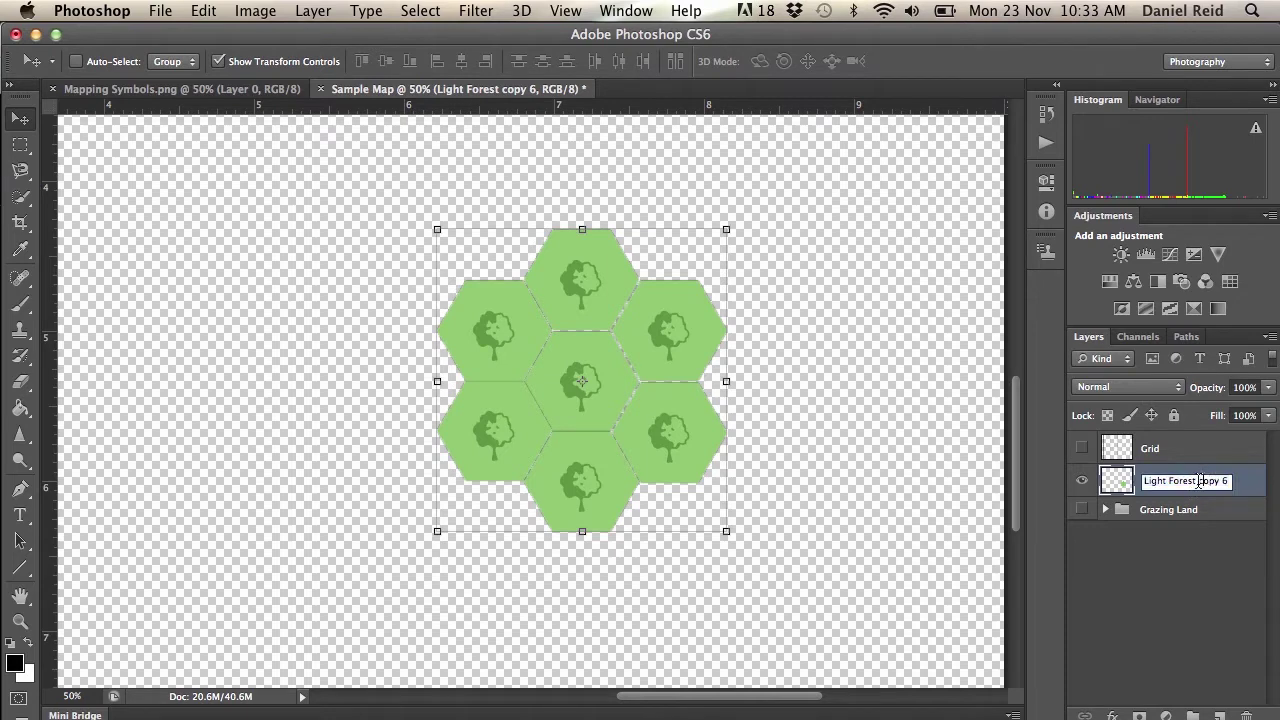
{"action": "left_click_drag", "start_coordinate": [1200, 481], "coordinate": [1246, 487]}
{"action": "key", "text": "BackSpace"}
{"action": "key", "text": "Return"}
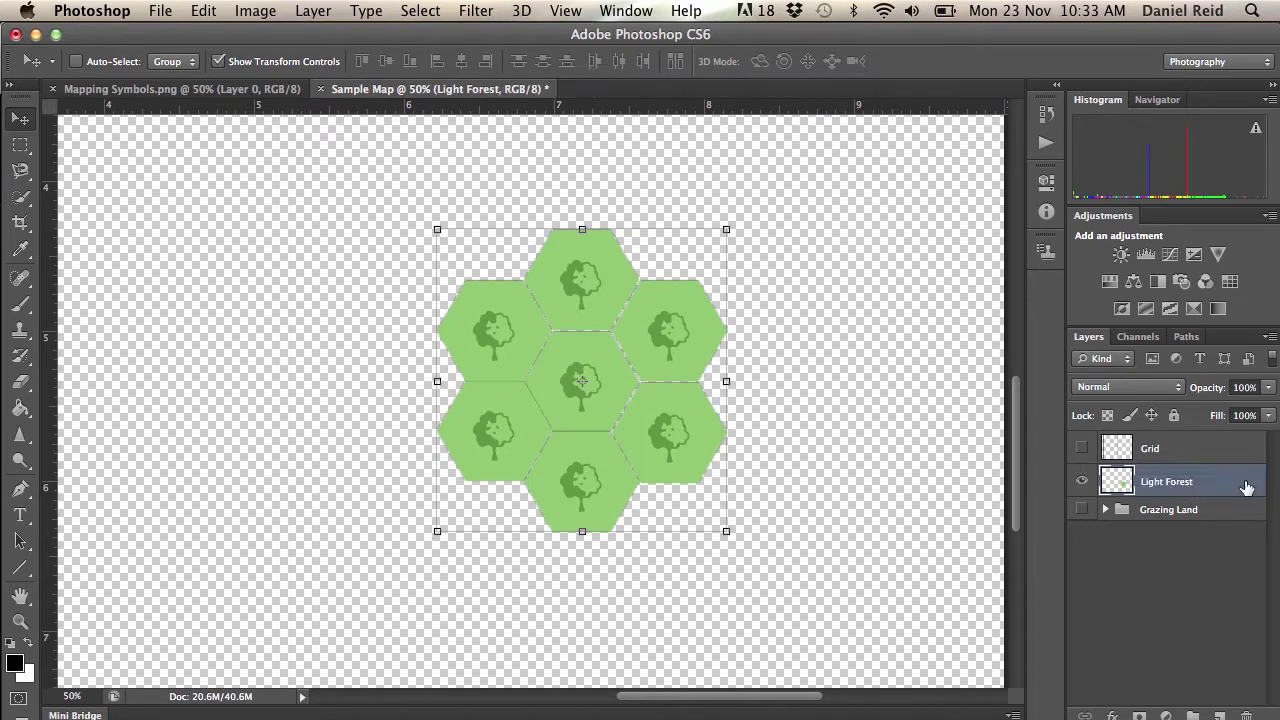
- Create a new group named Light Forest and move the Light Forest layer into it
{"action": "left_click", "coordinate": [1193, 716]}
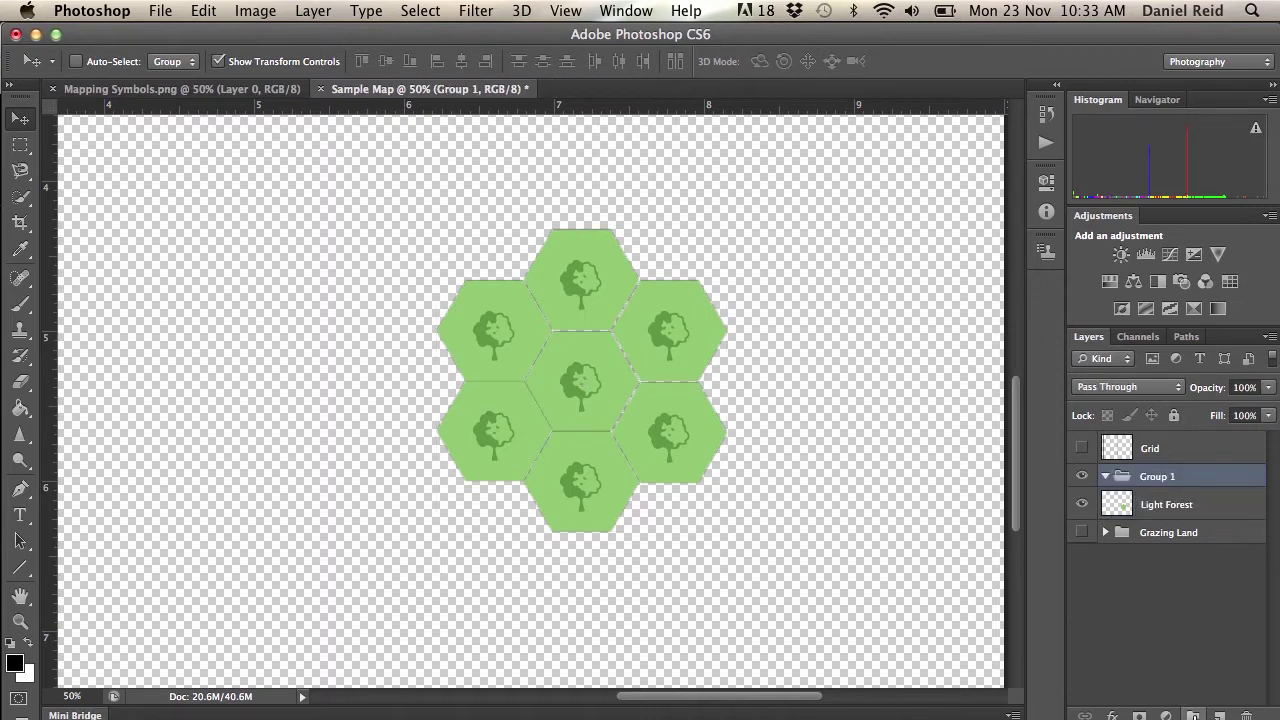
{"action": "double_click", "coordinate": [1165, 476]}
{"action": "type", "text": "L"}
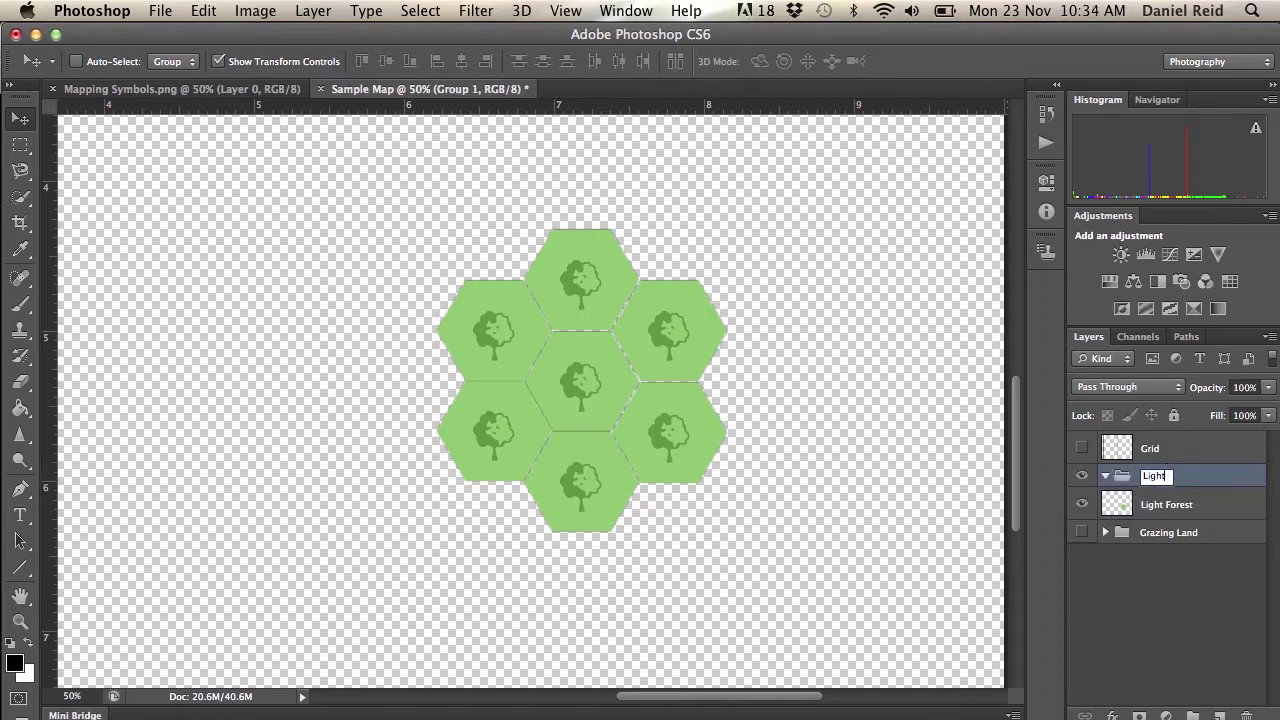
{"action": "type", "text": "ight Forest"}
{"action": "key", "text": "Return"}
{"action": "left_click_drag", "start_coordinate": [1128, 505], "coordinate": [1145, 482]}
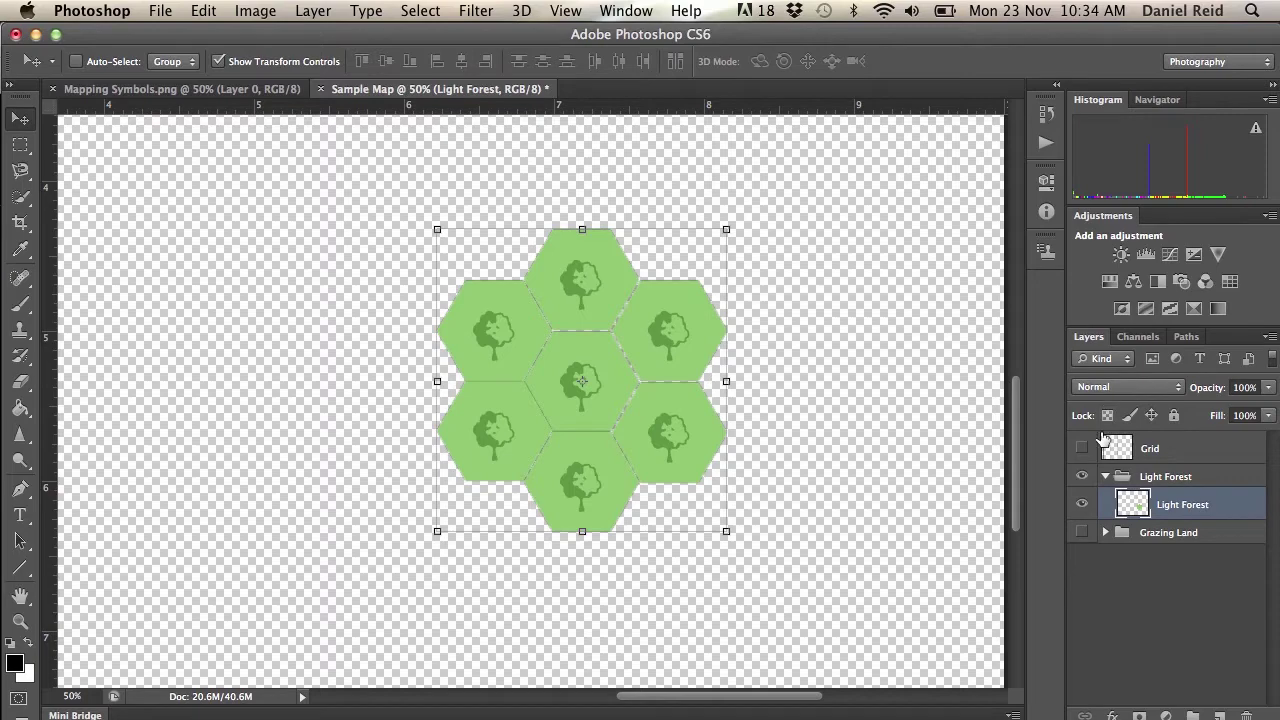
- Show the Grid and Grazing Land layers and zoom the view out to 20%
{"action": "left_click", "coordinate": [1082, 449]}
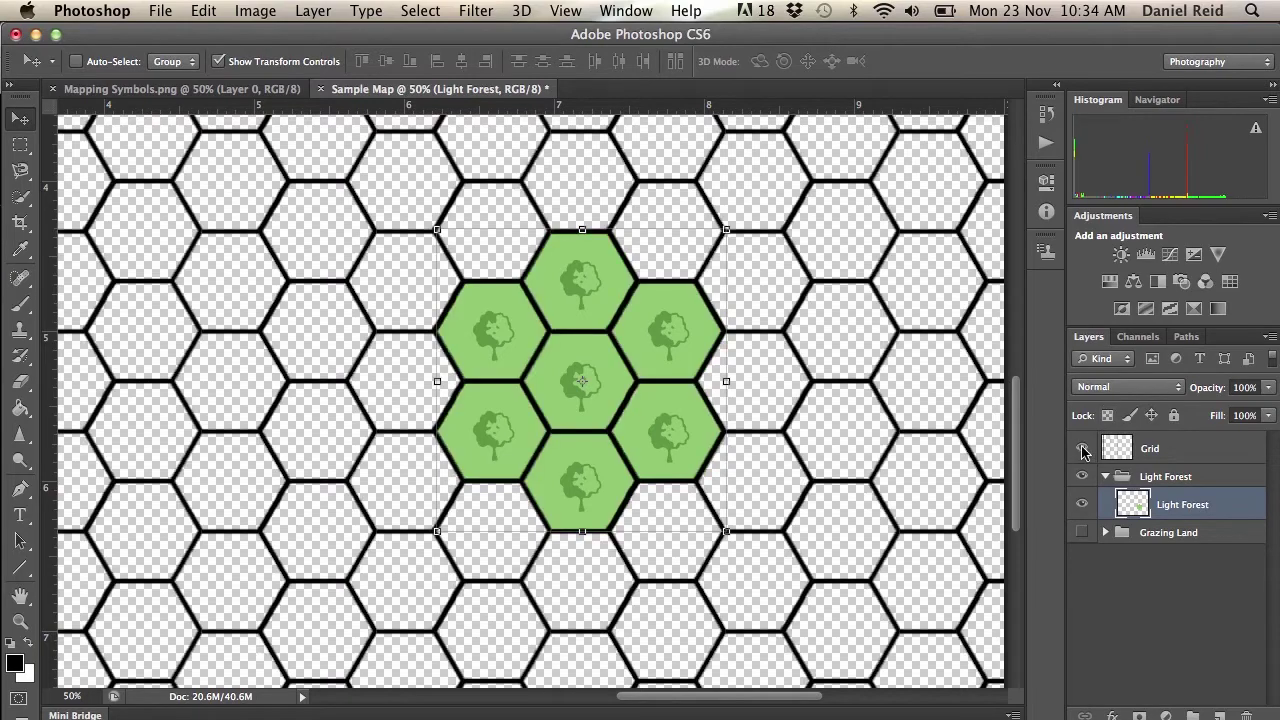
{"action": "left_click", "coordinate": [72, 696]}
{"action": "type", "text": "20"}
{"action": "key", "text": "Return"}
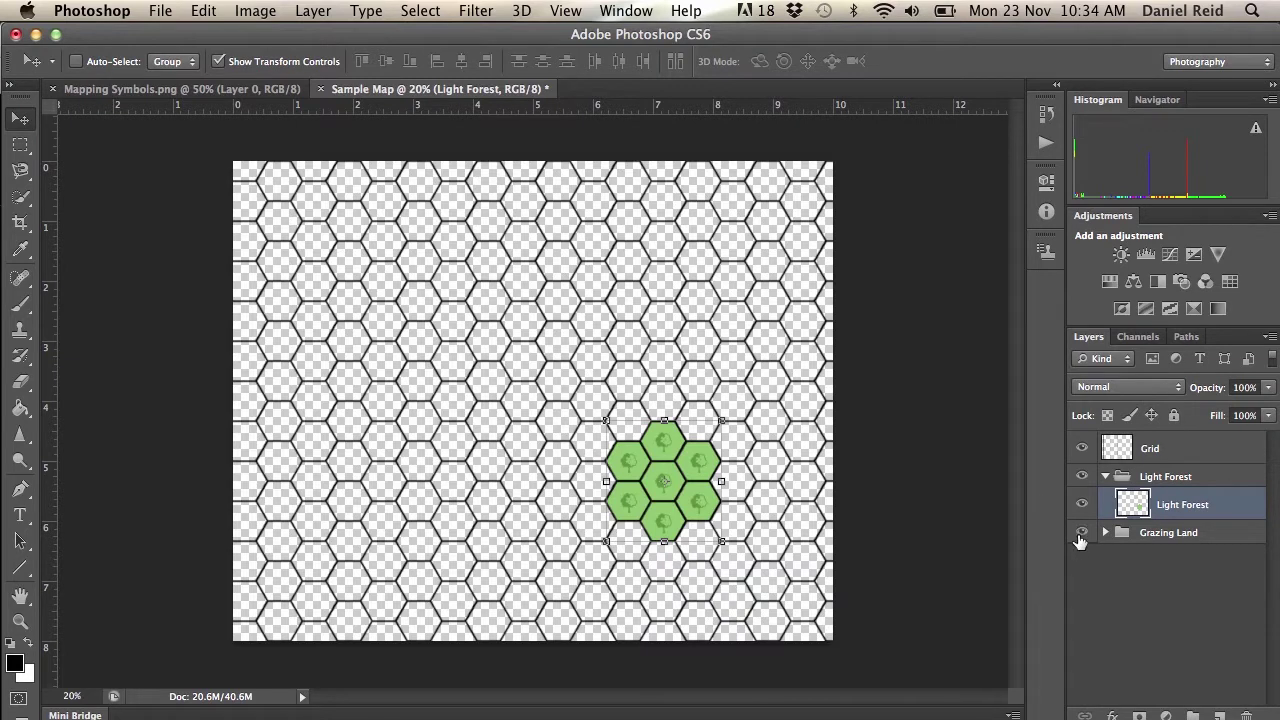
{"action": "left_click", "coordinate": [1081, 532]}
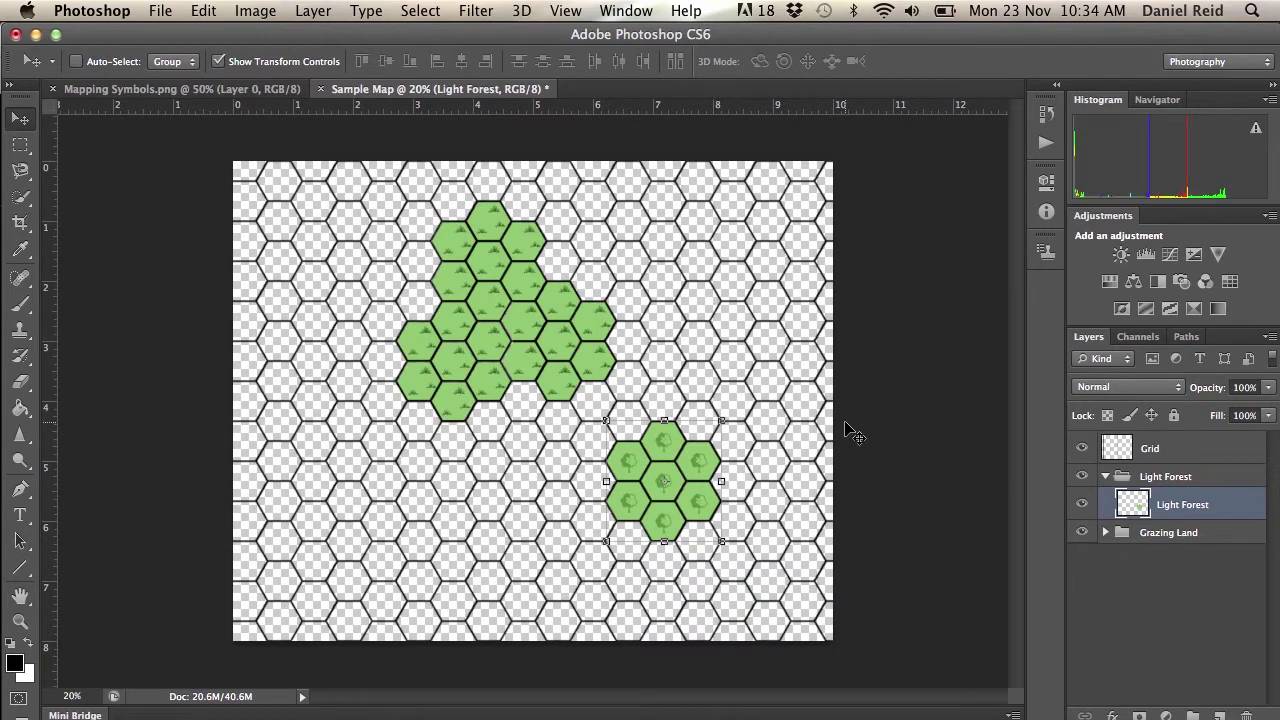
- Move the forest cluster up beside the grazing land and place copies to fill the gaps below
{"action": "left_click_drag", "start_coordinate": [694, 469], "coordinate": [686, 314]}
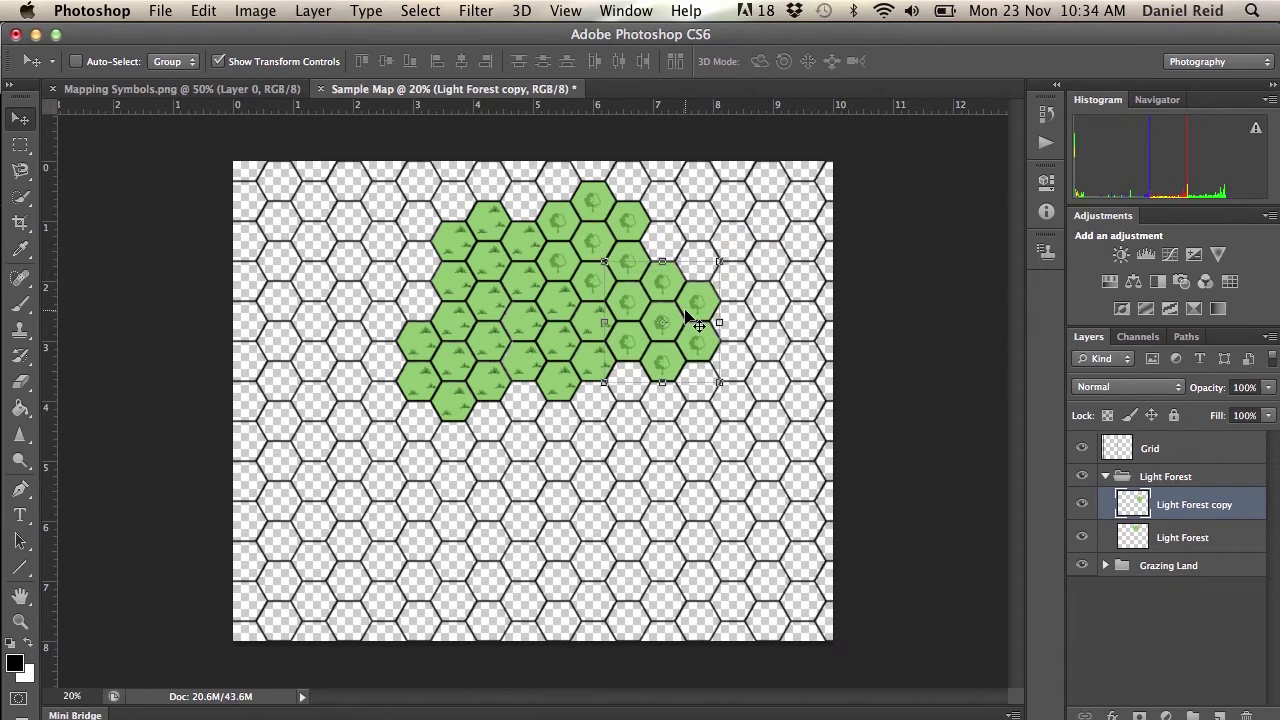
{"action": "key", "text": "super+j"}
{"action": "left_click_drag", "start_coordinate": [686, 318], "coordinate": [652, 418]}
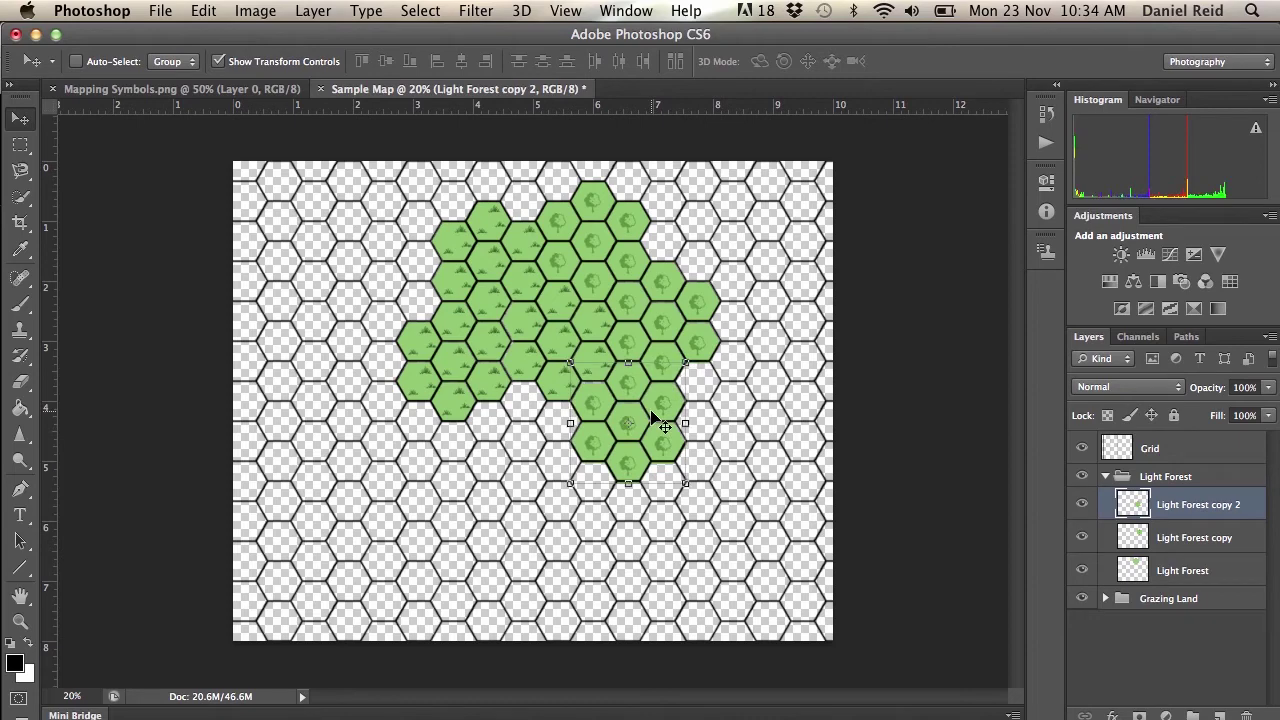
{"action": "key", "text": "super+k"}
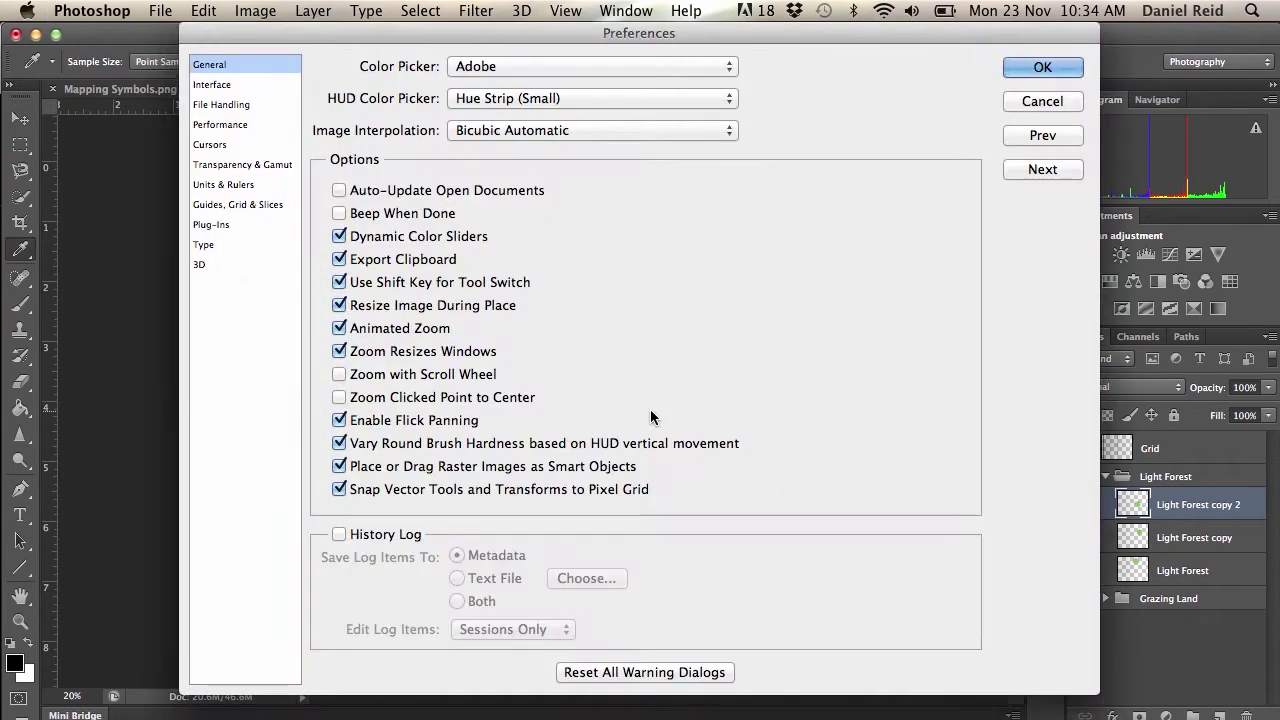
{"action": "left_click", "coordinate": [1033, 99]}
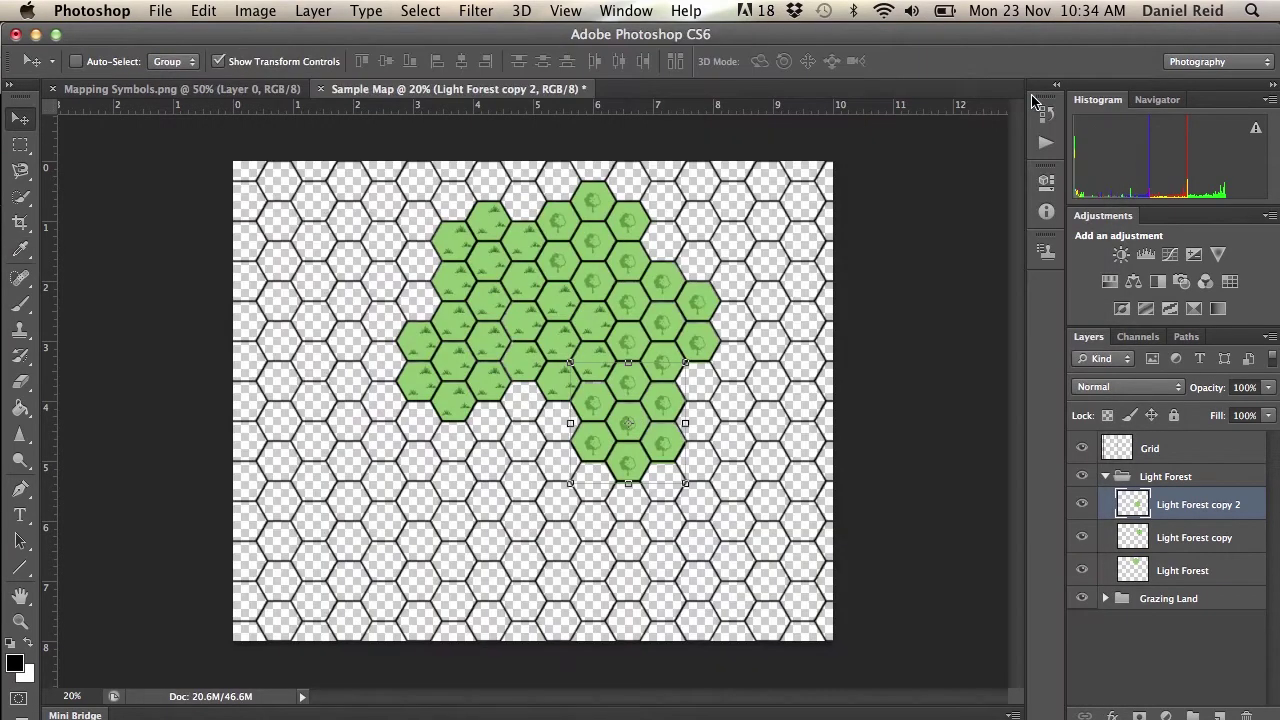
{"action": "left_click", "coordinate": [558, 430], "text": "alt"}
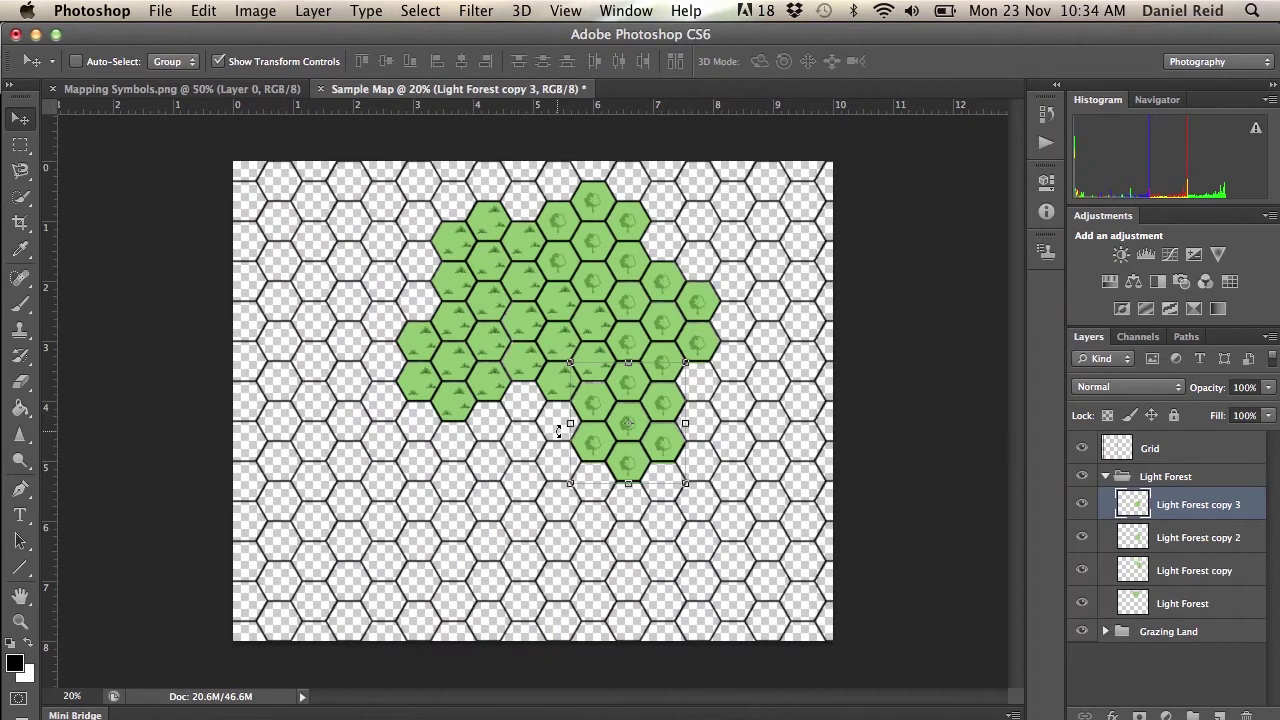
{"action": "left_click_drag", "start_coordinate": [620, 421], "coordinate": [521, 436]}
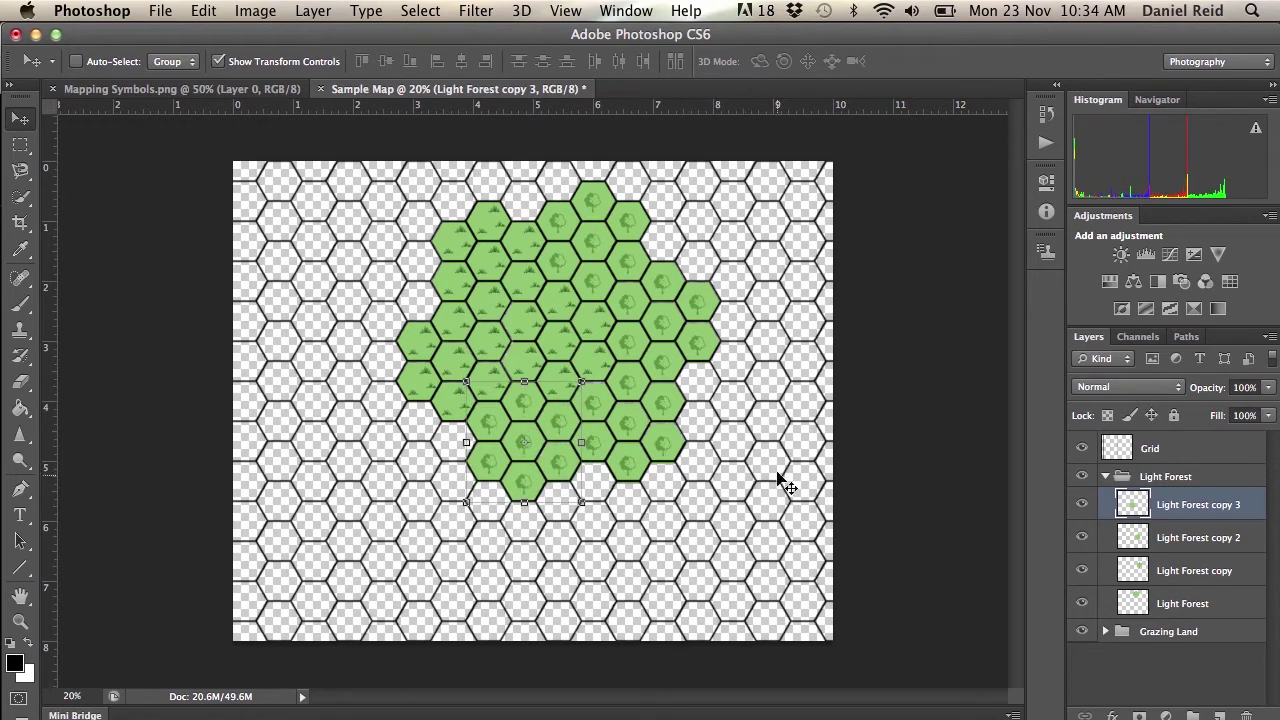
- Toggle the Light Forest group's visibility to compare, collapse it, and add a new empty layer
{"action": "left_click", "coordinate": [1082, 477]}
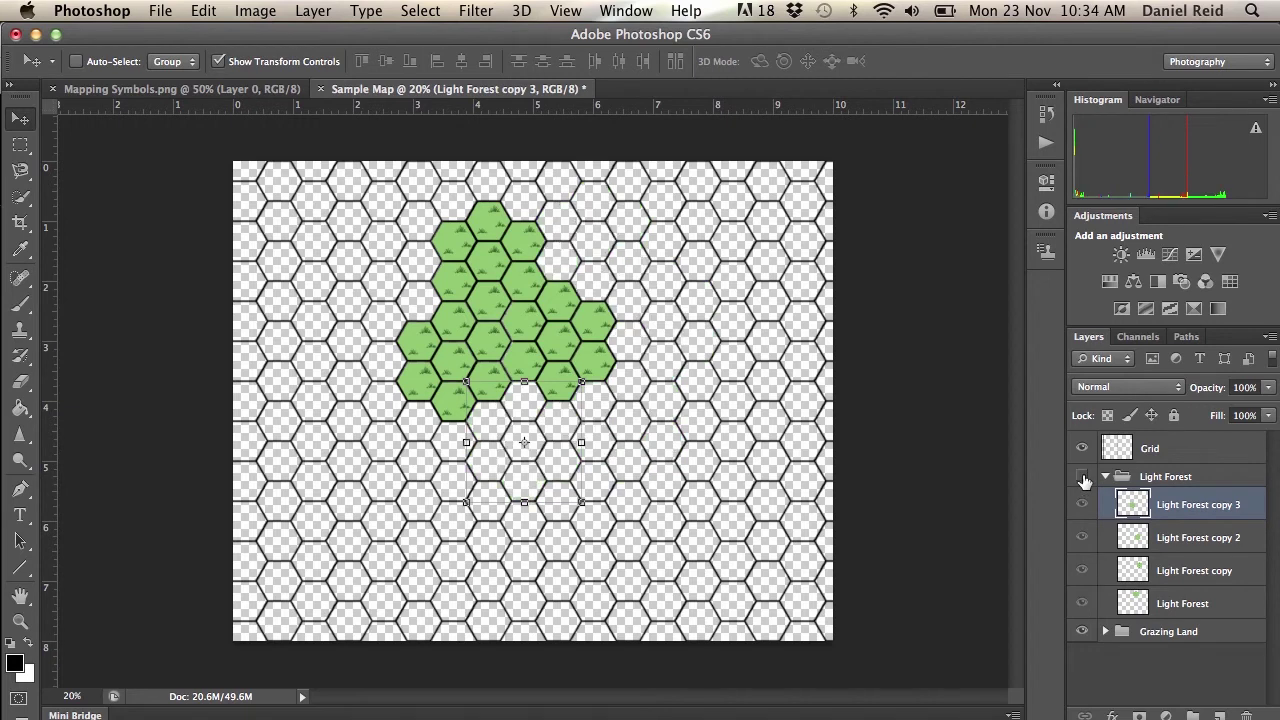
{"action": "left_click", "coordinate": [1083, 478]}
{"action": "left_click", "coordinate": [1106, 477]}
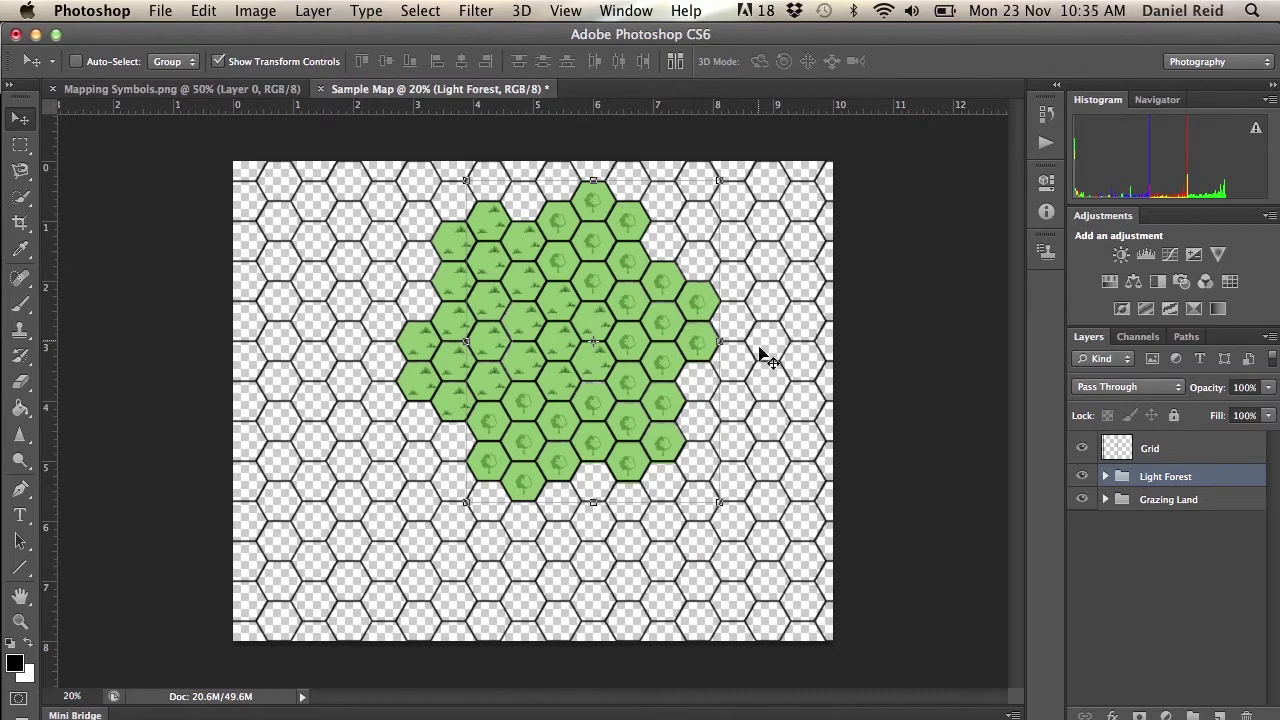
{"action": "left_click", "coordinate": [1220, 714]}
- Name the new layer Large Grid
{"action": "double_click", "coordinate": [1157, 480]}
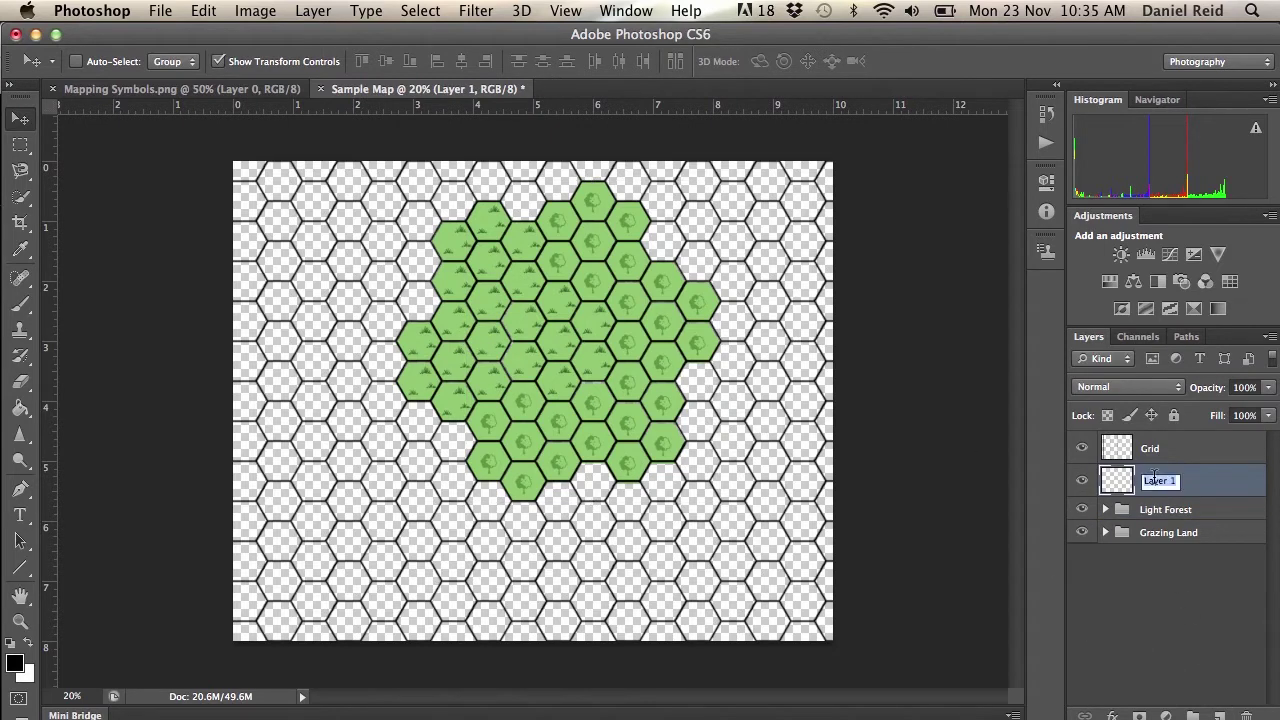
{"action": "type", "text": "L"}
{"action": "key", "text": "Return"}
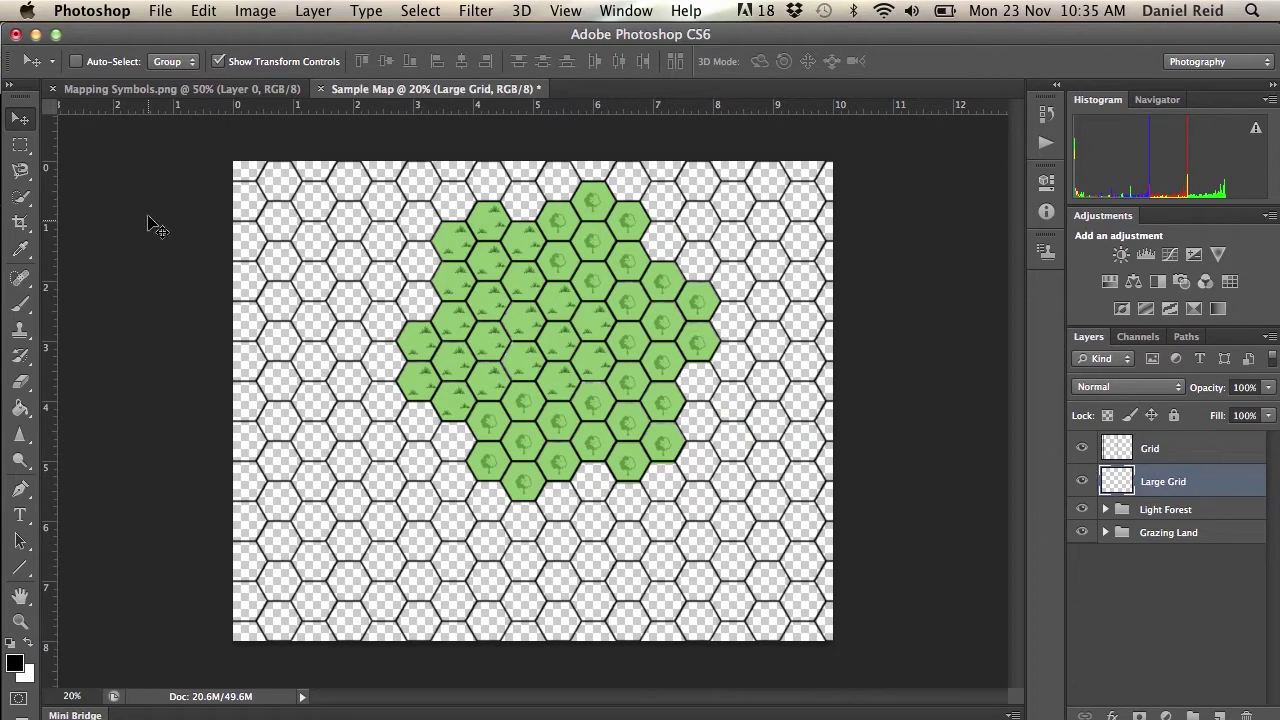
- Hide the small Grid and fill Large Grid with the hex pattern using the Paint Bucket
{"action": "left_click", "coordinate": [21, 412]}
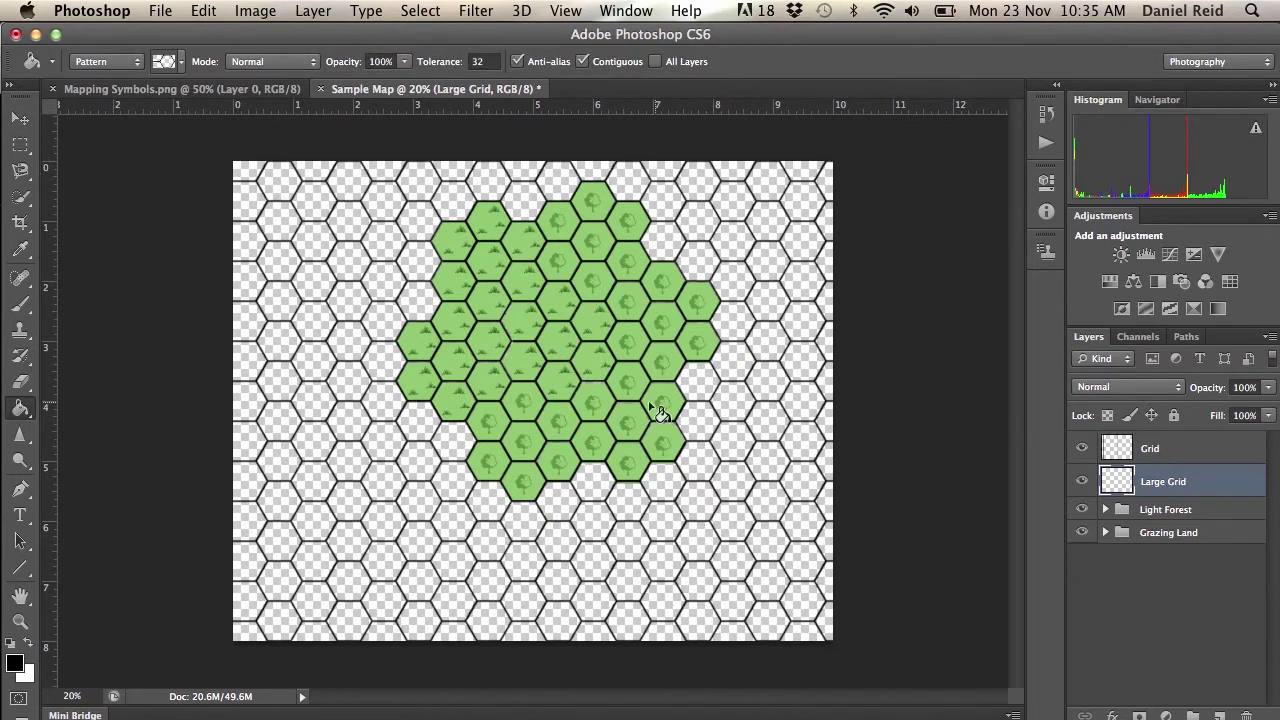
{"action": "left_click", "coordinate": [1081, 448]}
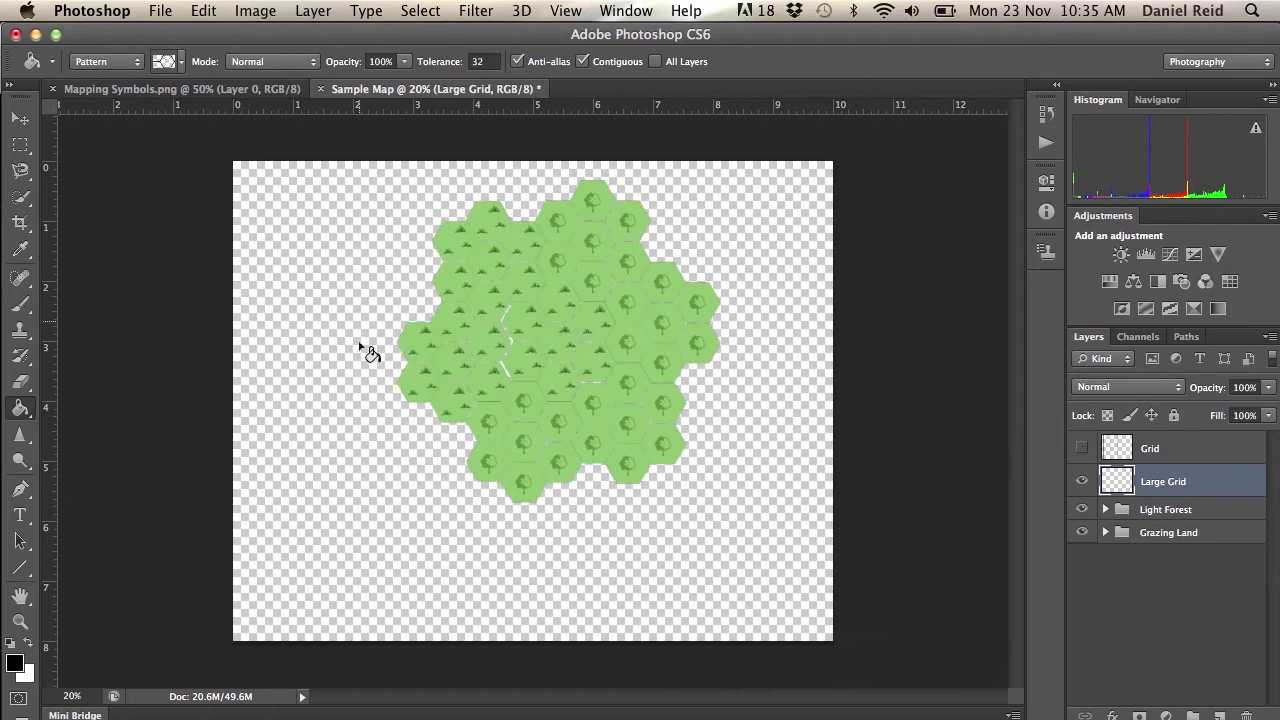
{"action": "left_click", "coordinate": [301, 299]}
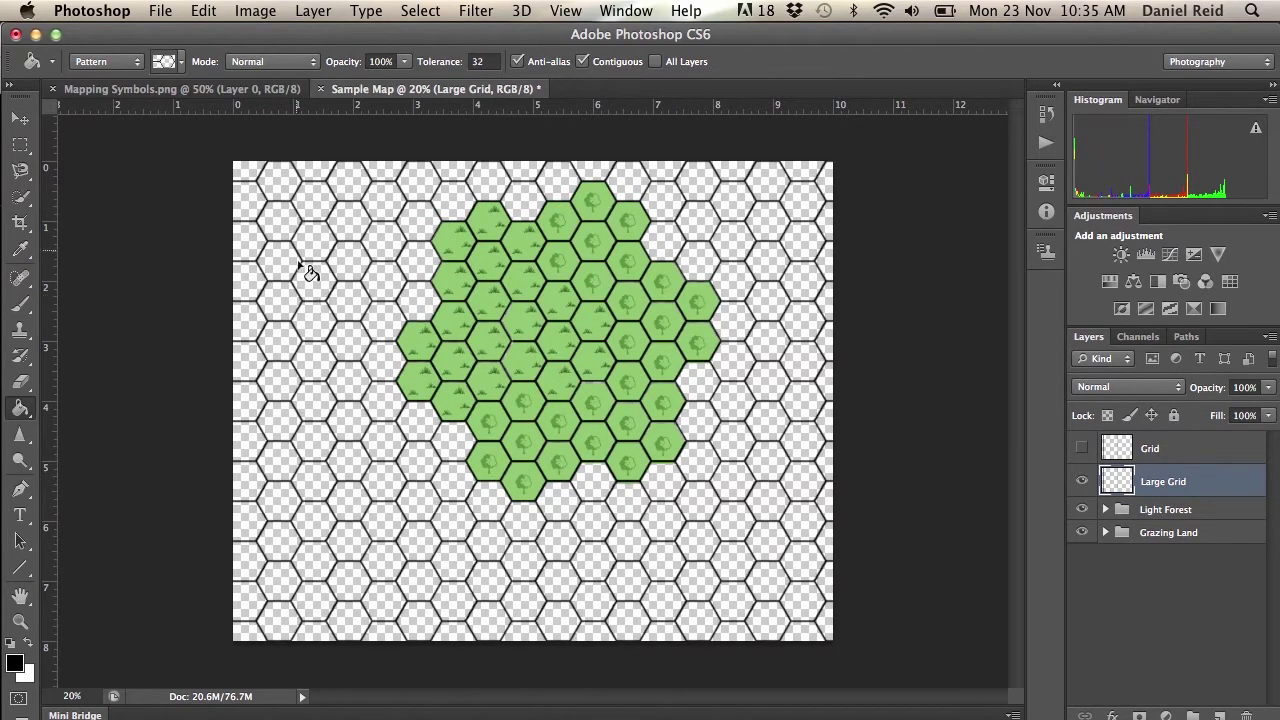
{"action": "left_click", "coordinate": [19, 119]}
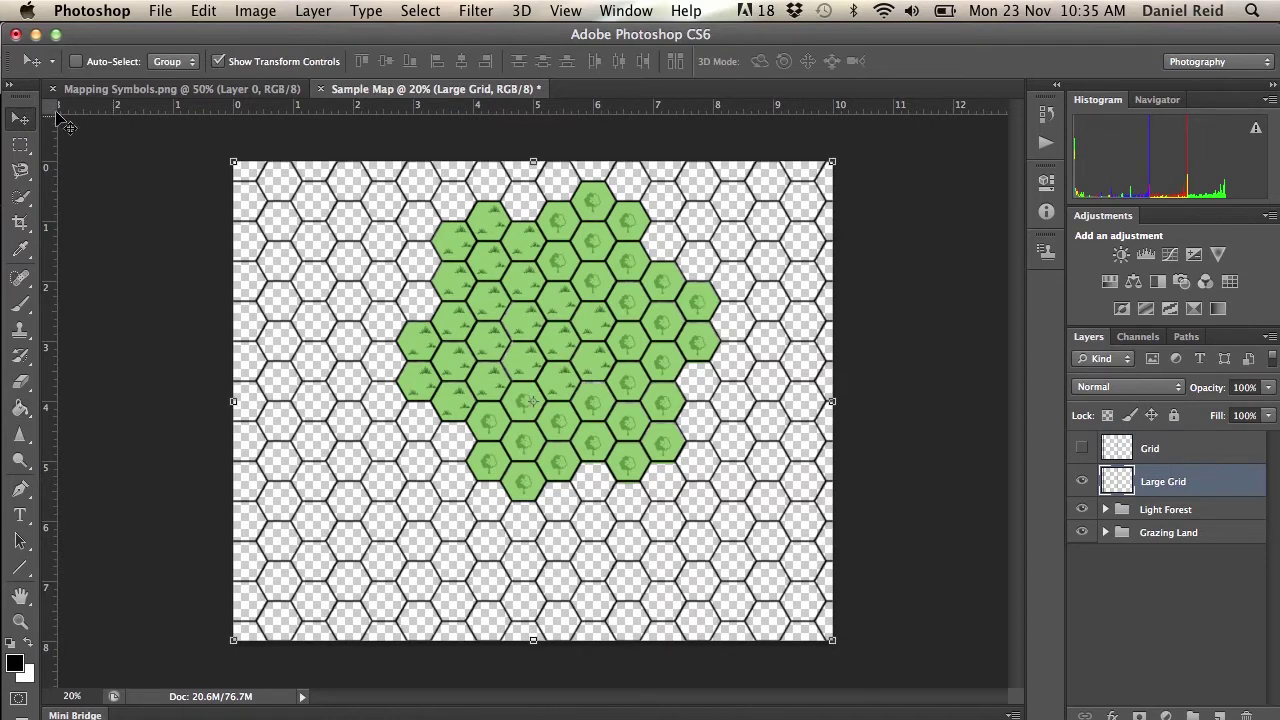
{"action": "left_click", "coordinate": [230, 158]}
- Scale Large Grid to 300% width and height, show the small Grid, and nudge Large Grid upward
{"action": "left_click_drag", "start_coordinate": [230, 158], "coordinate": [206, 145]}
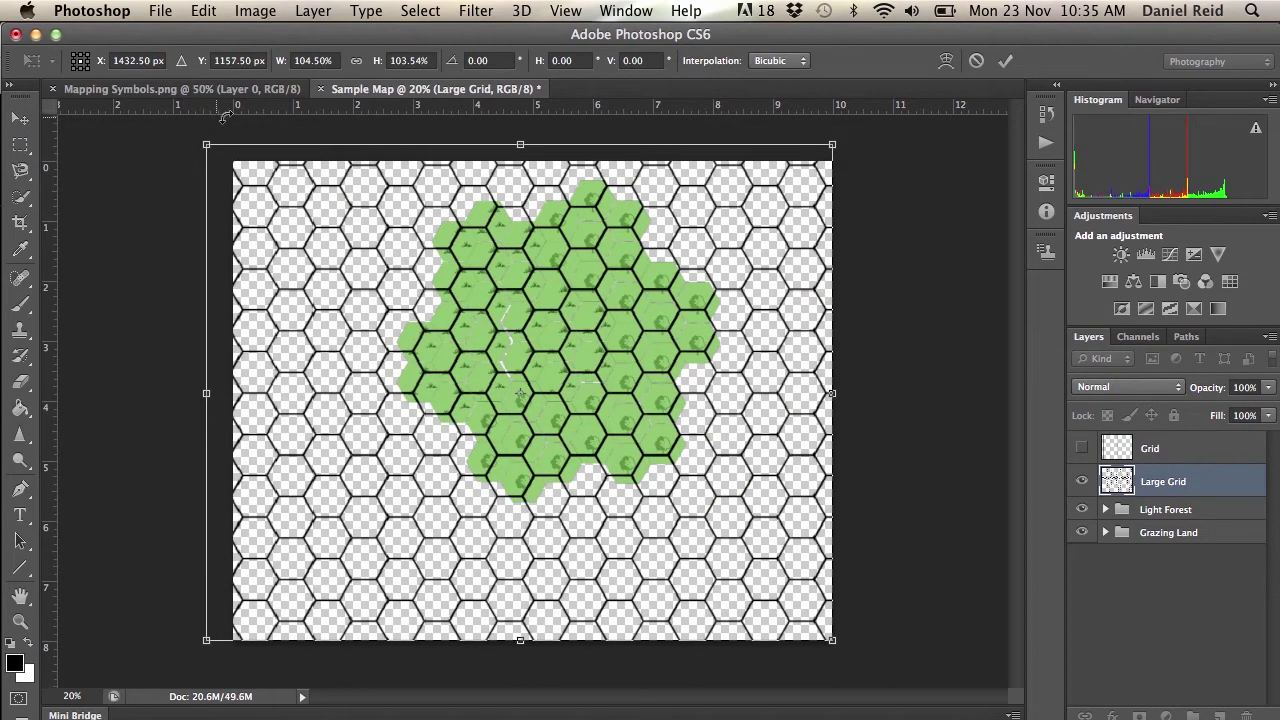
{"action": "left_click", "coordinate": [395, 61]}
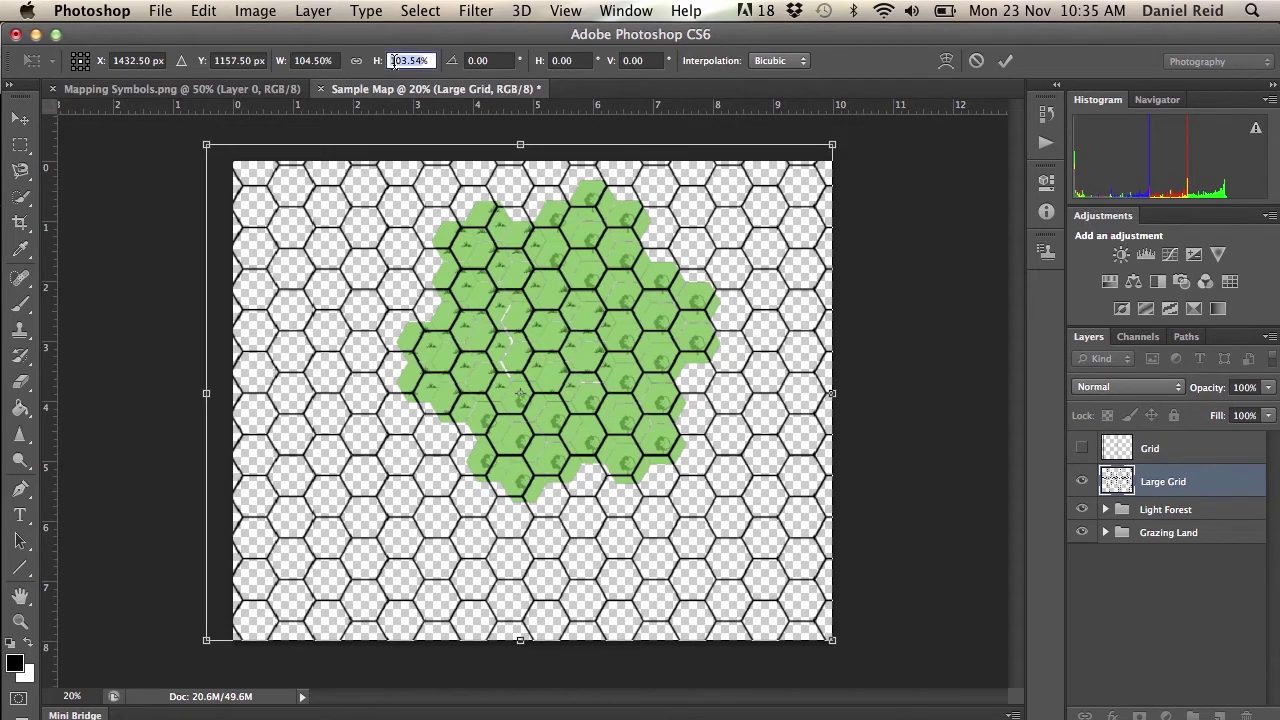
{"action": "type", "text": "300%"}
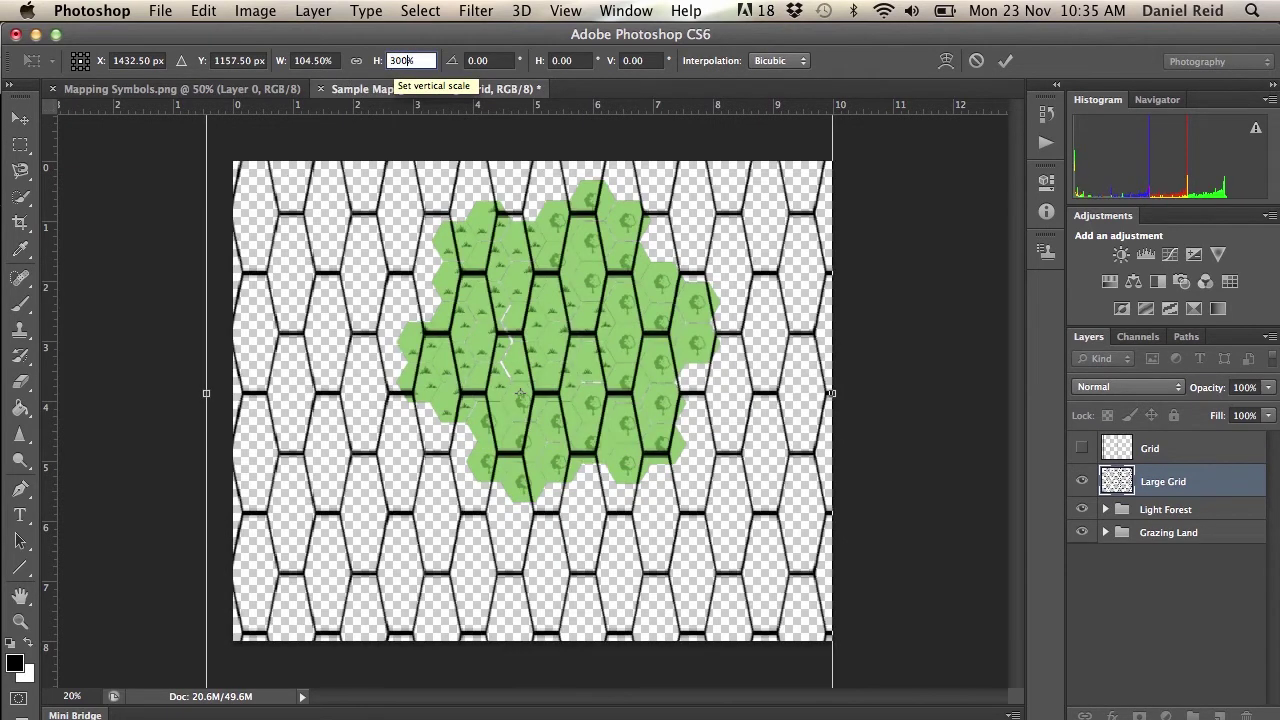
{"action": "left_click", "coordinate": [307, 54]}
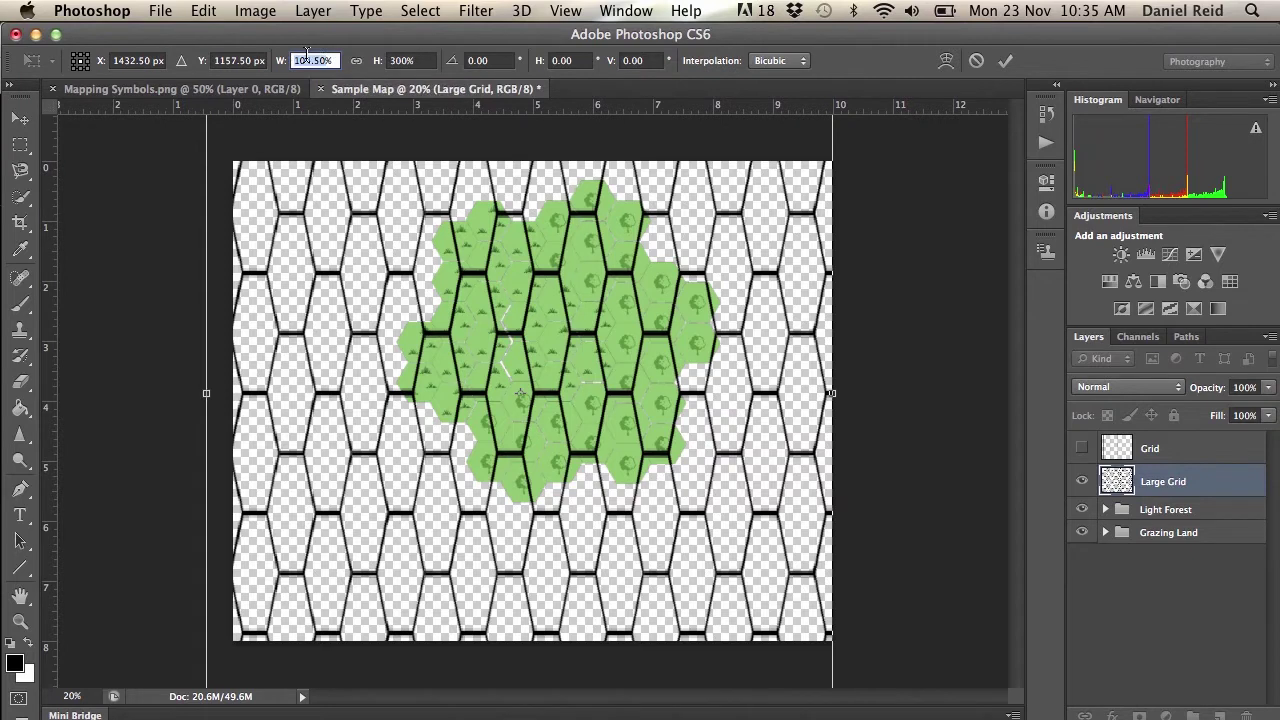
{"action": "type", "text": "300%"}
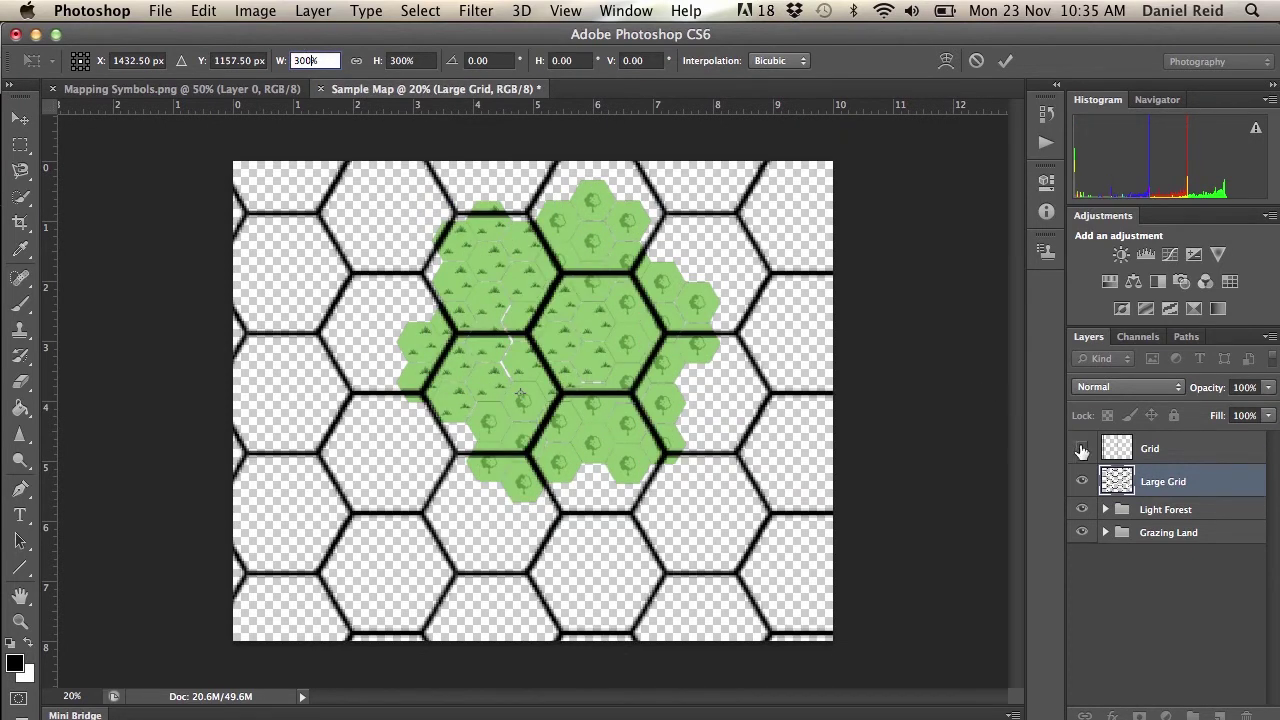
{"action": "left_click", "coordinate": [1081, 449]}
{"action": "left_click", "coordinate": [1005, 61]}
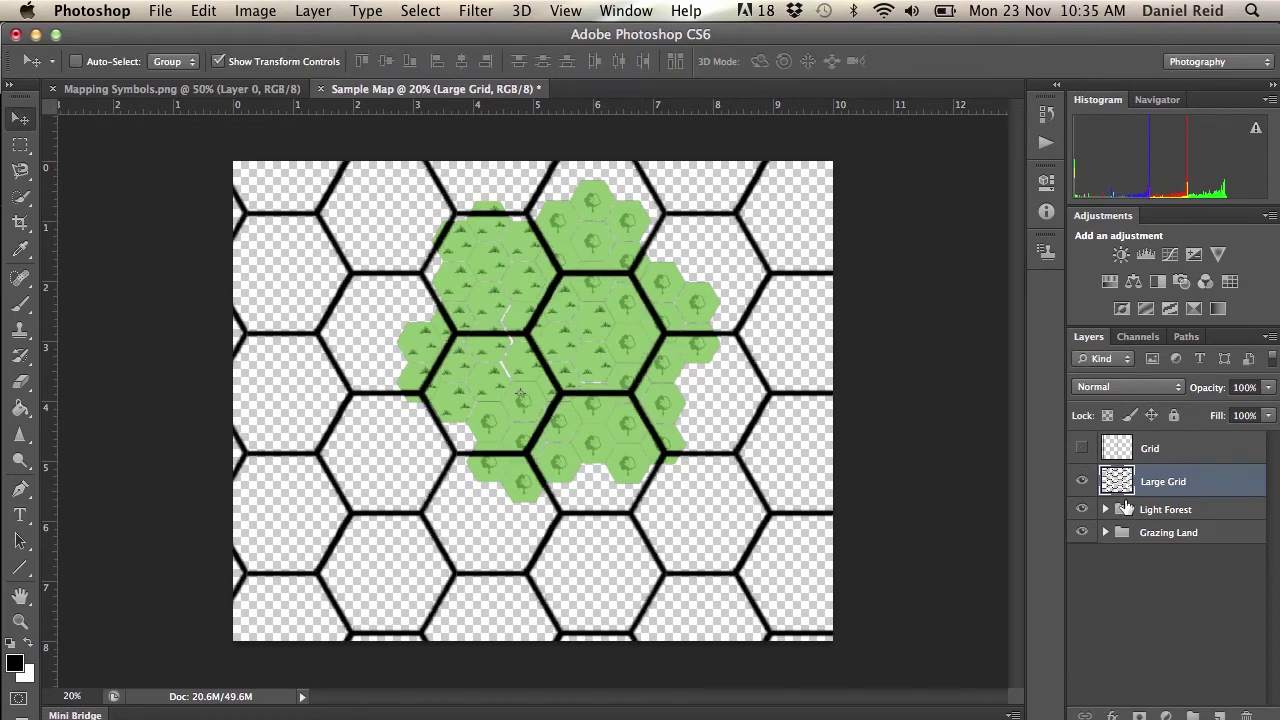
{"action": "left_click", "coordinate": [1084, 449]}
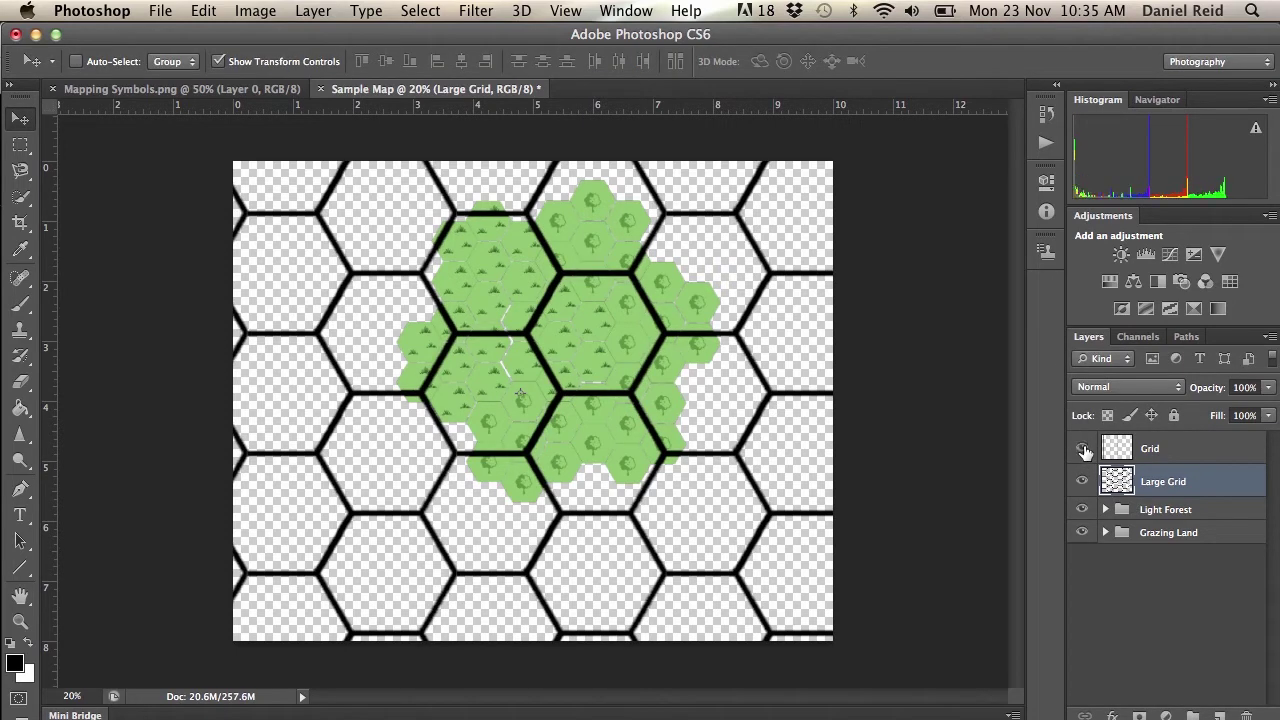
{"action": "key", "text": "shift+Up"}
{"action": "key", "text": "shift+Up"}
{"action": "key", "text": "shift+Up"}
{"action": "key", "text": "shift+Up"}
{"action": "key", "text": "shift+Up"}
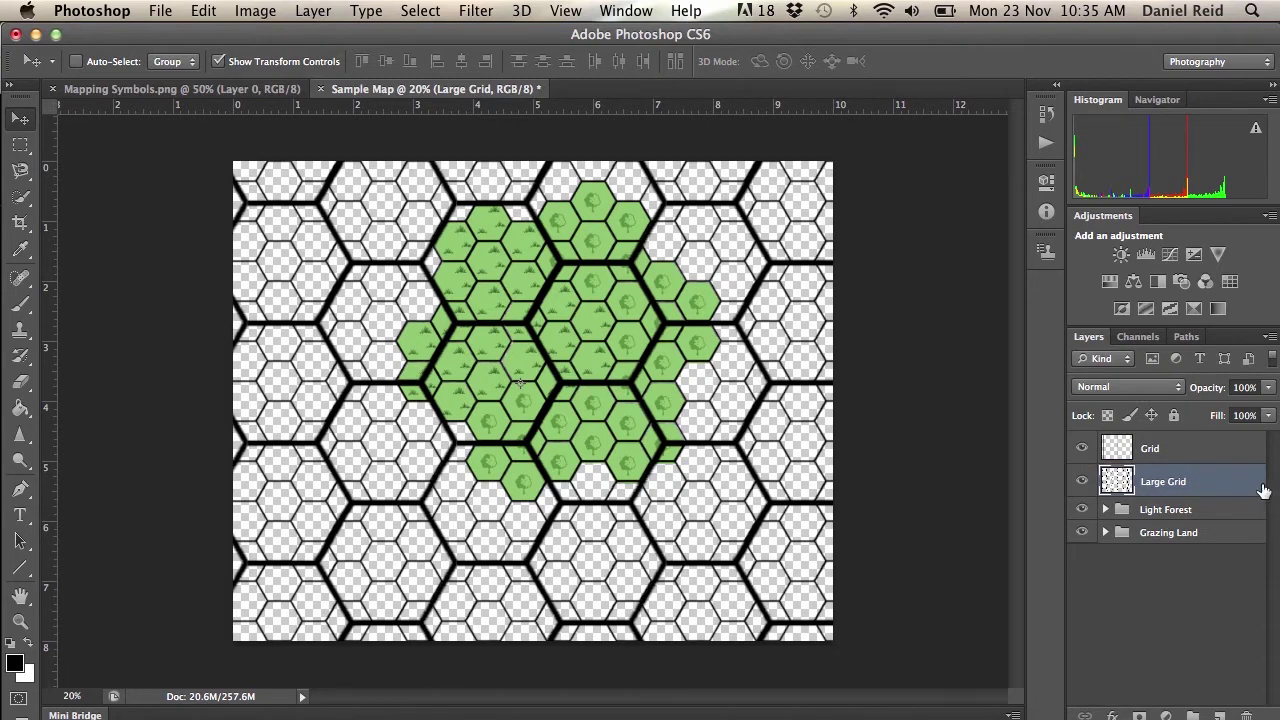
- Move Large Grid above the small Grid layer and lower its opacity to 40%
{"action": "left_click_drag", "start_coordinate": [1198, 482], "coordinate": [1194, 443]}
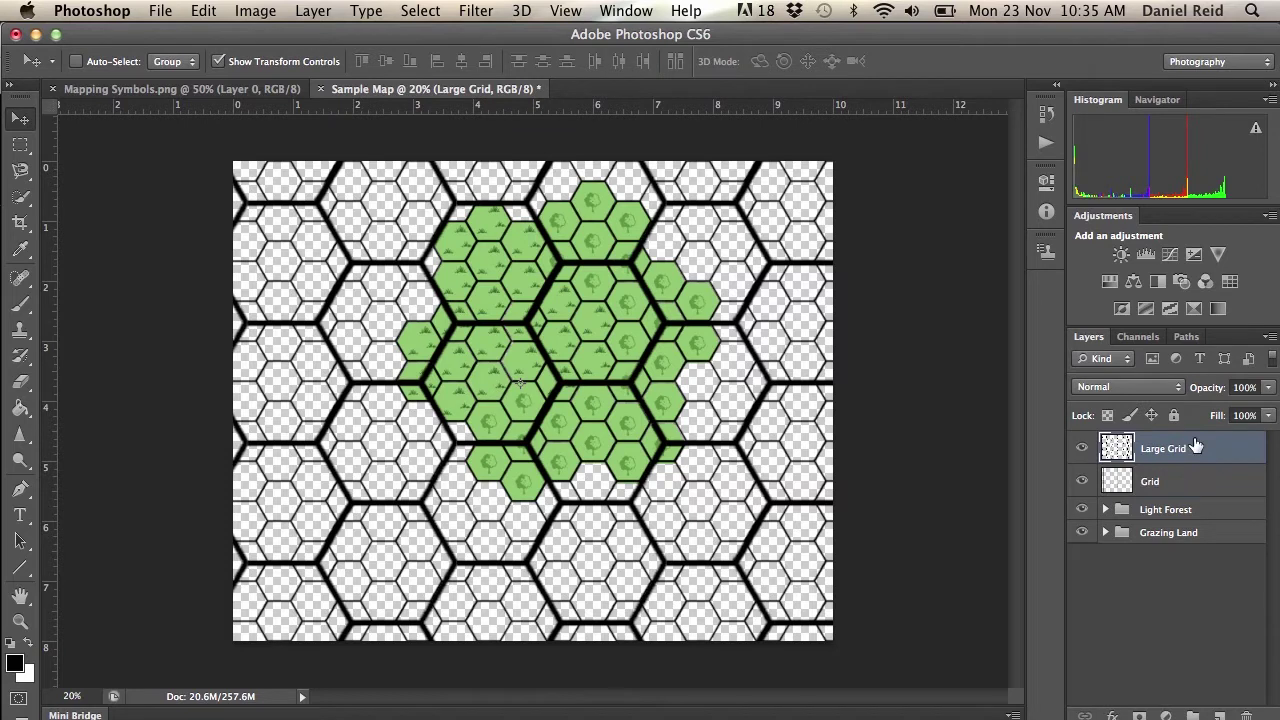
{"action": "left_click", "coordinate": [1268, 387]}
{"action": "left_click_drag", "start_coordinate": [1270, 408], "coordinate": [1209, 415]}
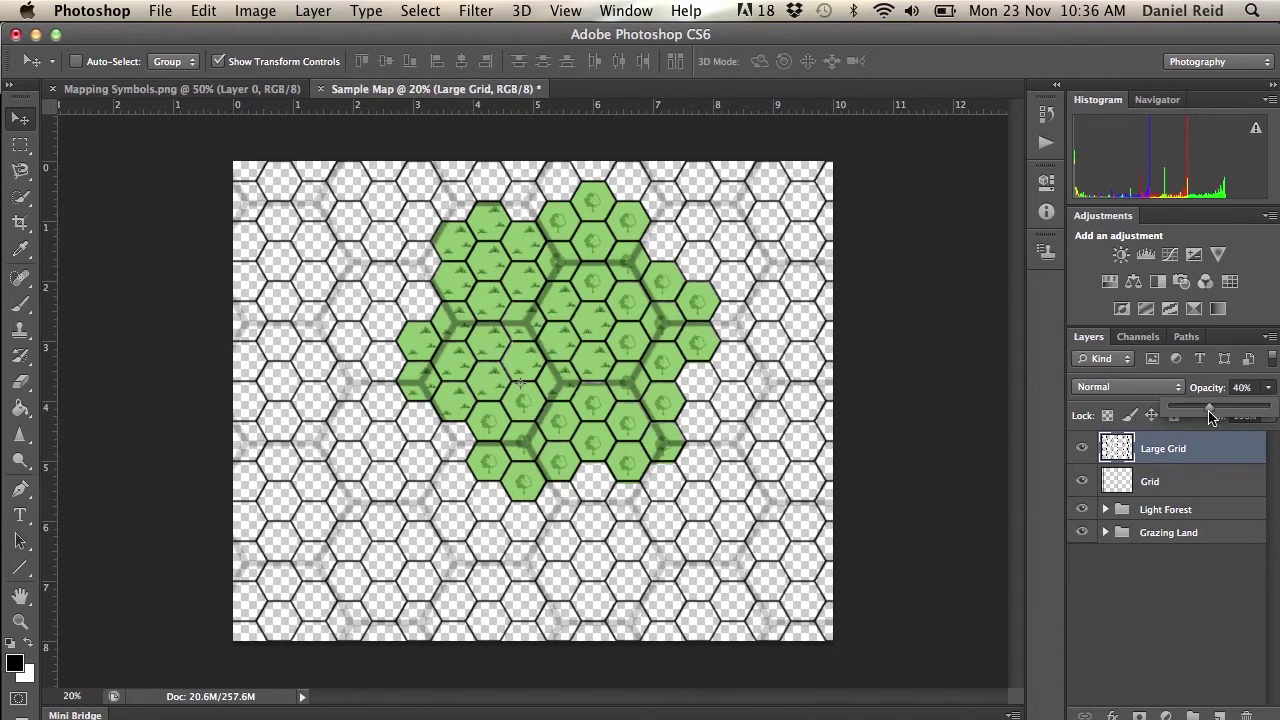